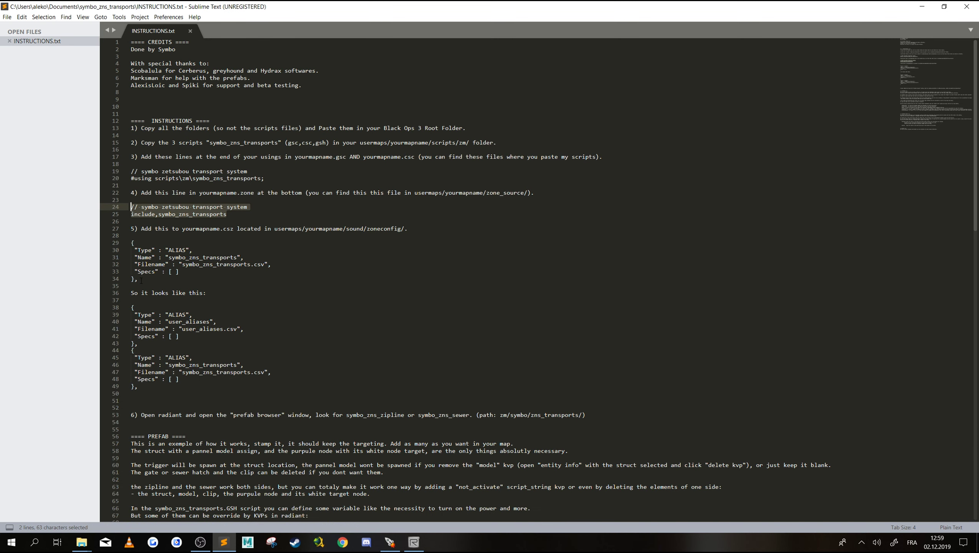
Copy the first symbo_zns_transports ALIAS block under instruction 5 in INSTRUCTIONS.txt.
drag(141, 280, 130, 241)
right_click(137, 255)
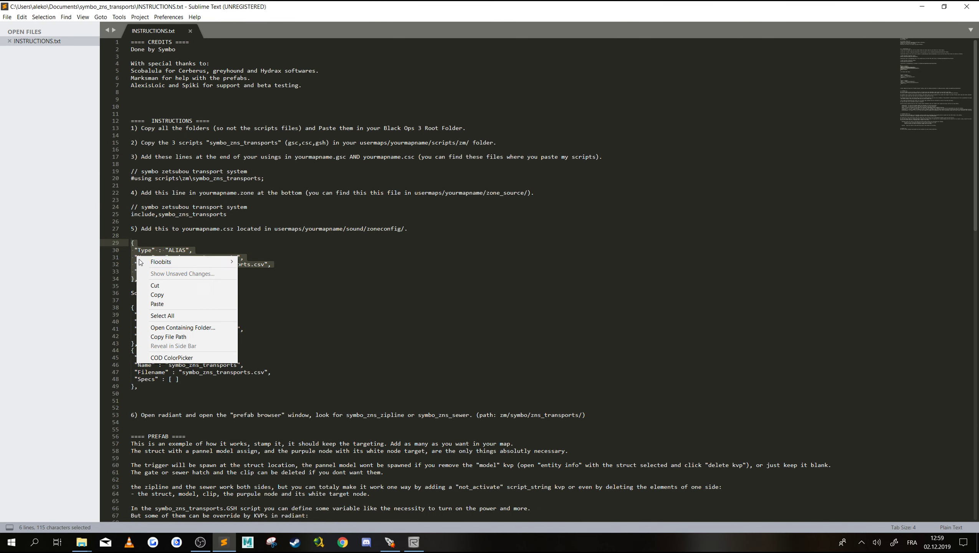
click(160, 294)
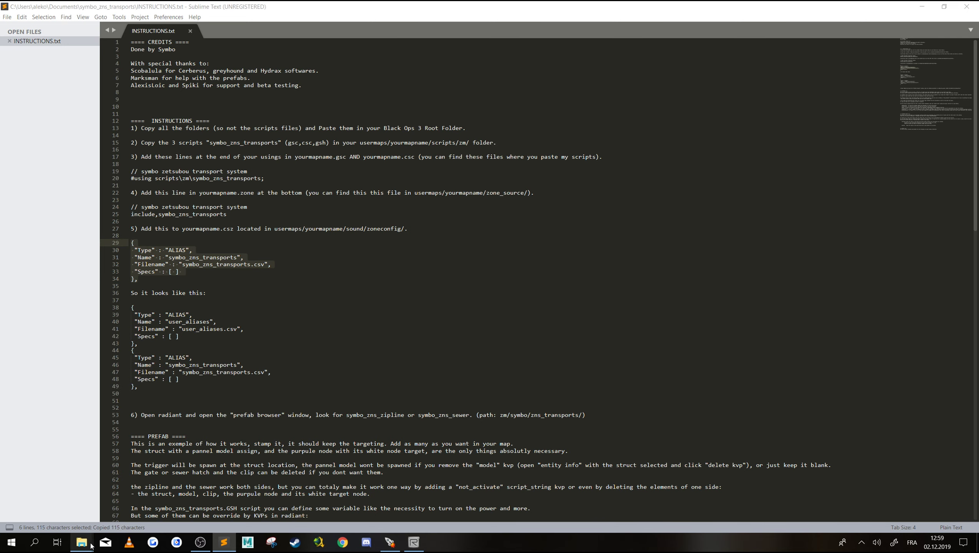
Open zm_a_tutorial.szc from the zm_a_tutorial map's sound/zoneconfig folder in Sublime Text.
mouse_move(81, 542)
click(117, 514)
key(alt+Left)
key(alt+Left)
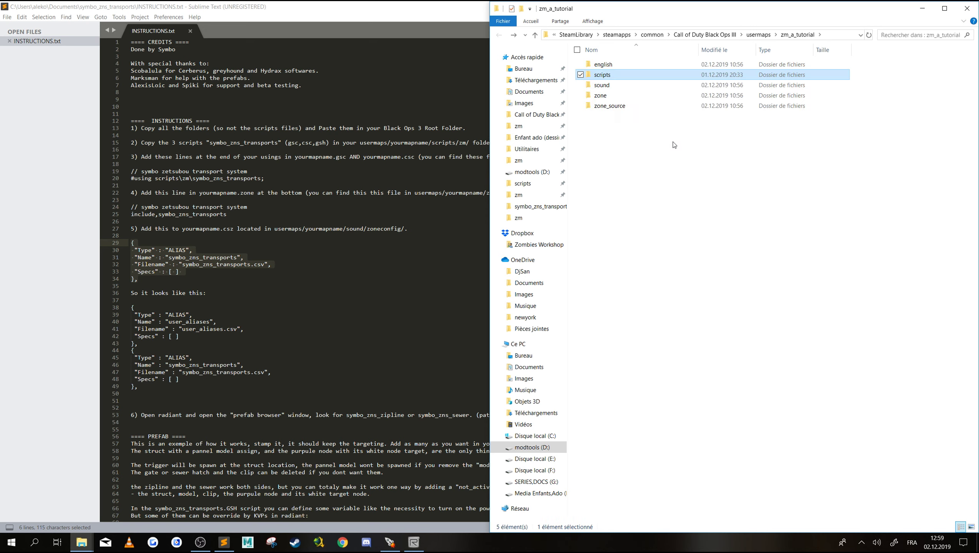
click(615, 88)
double_click(615, 86)
double_click(611, 75)
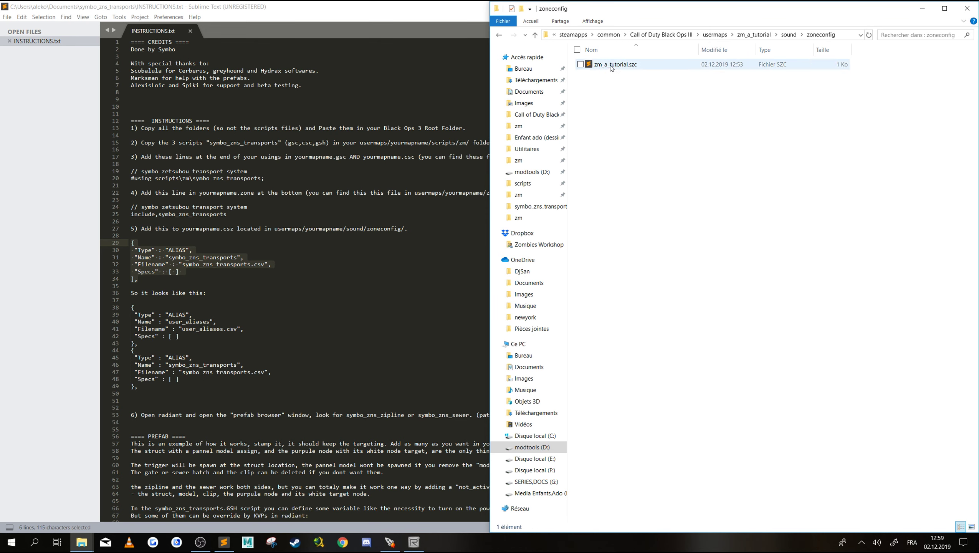
double_click(614, 65)
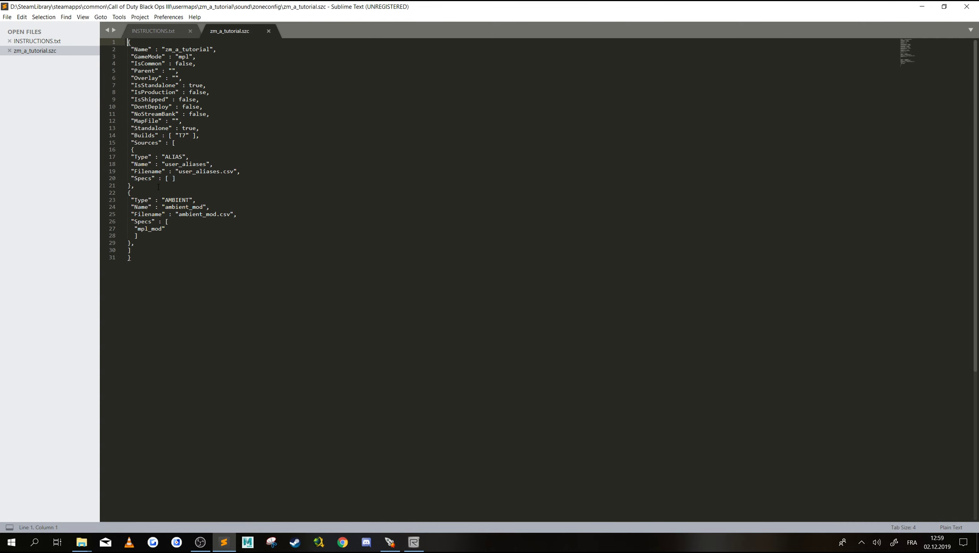
Paste the copied ALIAS block directly after the user_aliases entry, then save and close zm_a_tutorial.szc.
click(158, 187)
key(Return)
key(ctrl+v)
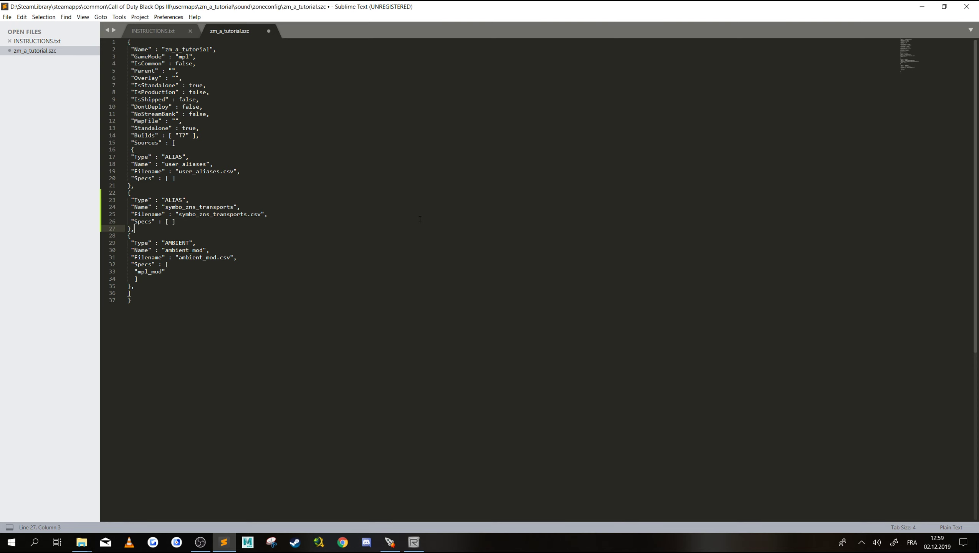
key(ctrl+s)
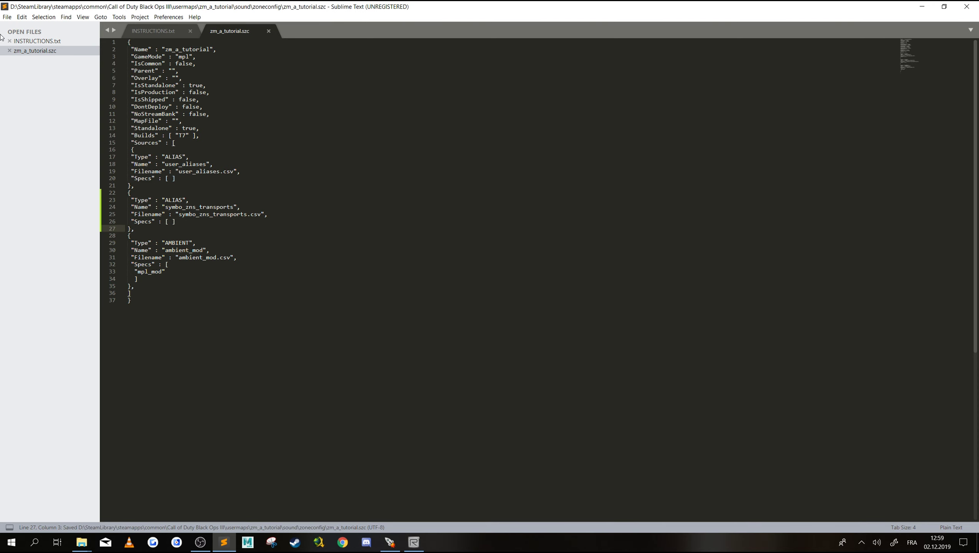
click(9, 51)
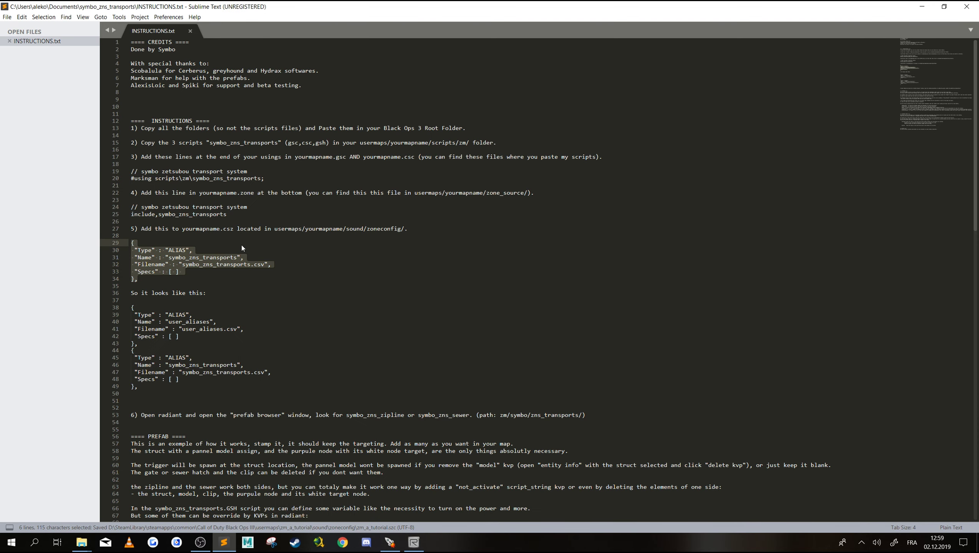
Switch to Radiant, widen the camera view and show the Prefab Browser.
scroll(229, 266, down, 8)
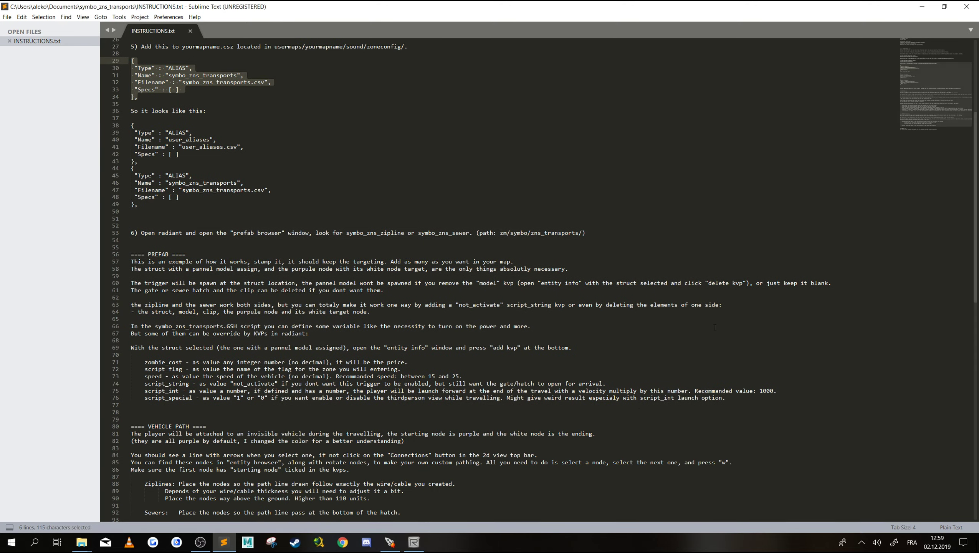
click(413, 542)
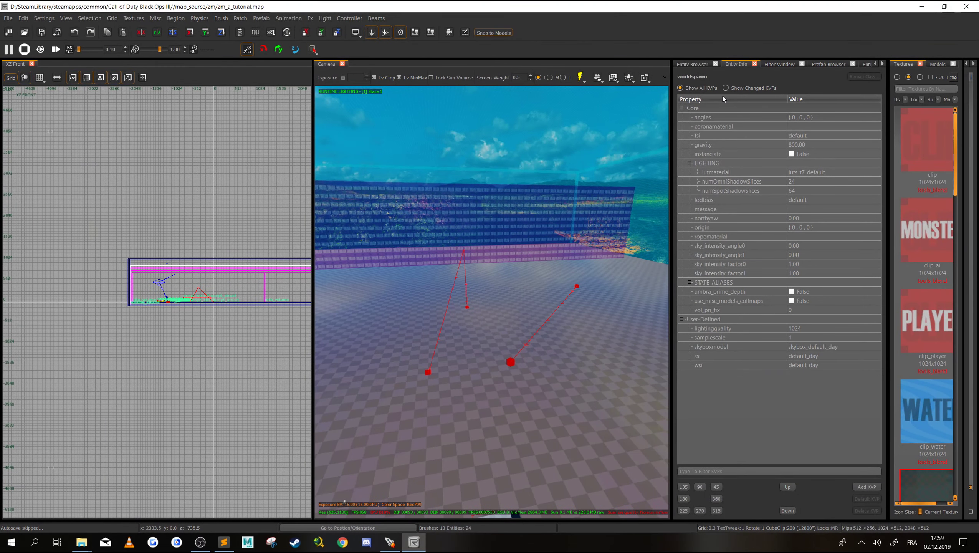
drag(313, 199, 197, 202)
click(820, 65)
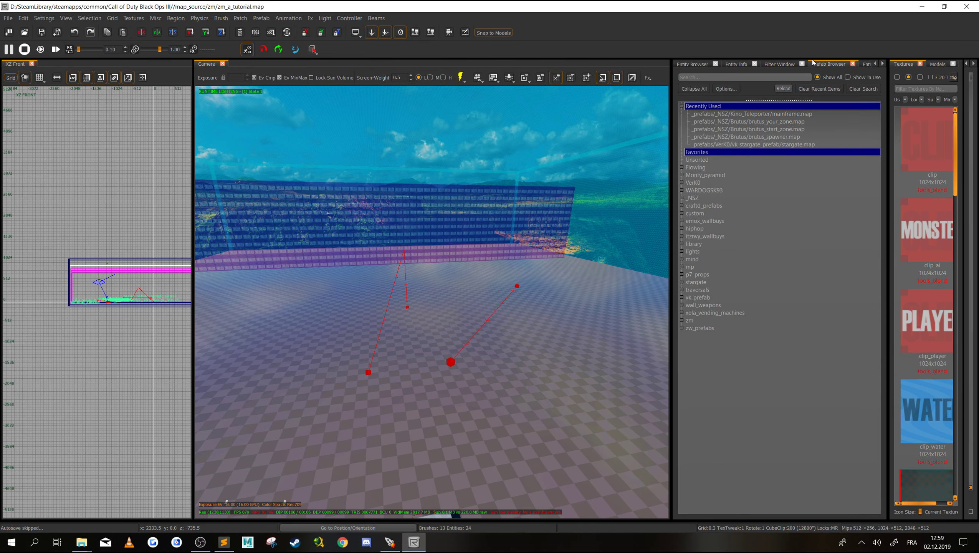
right_click(756, 44)
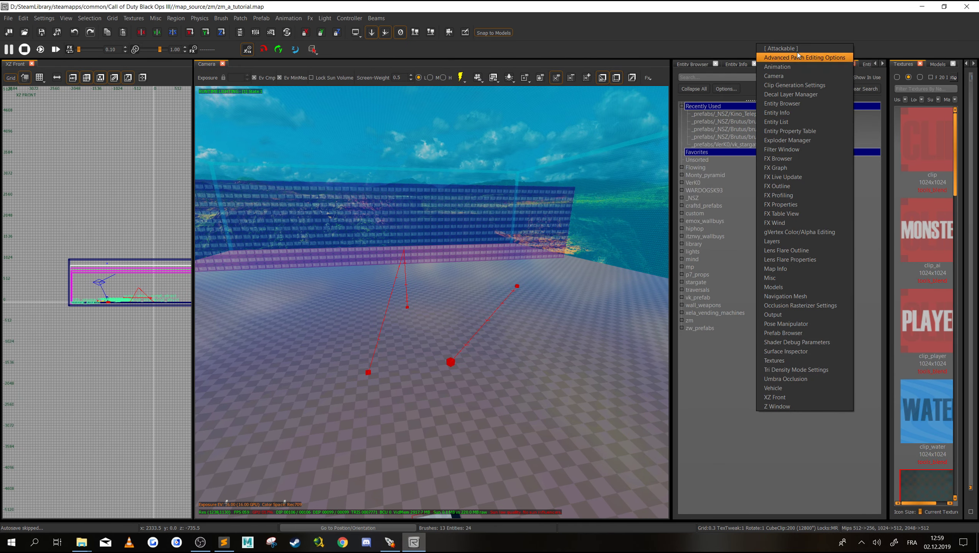
click(748, 34)
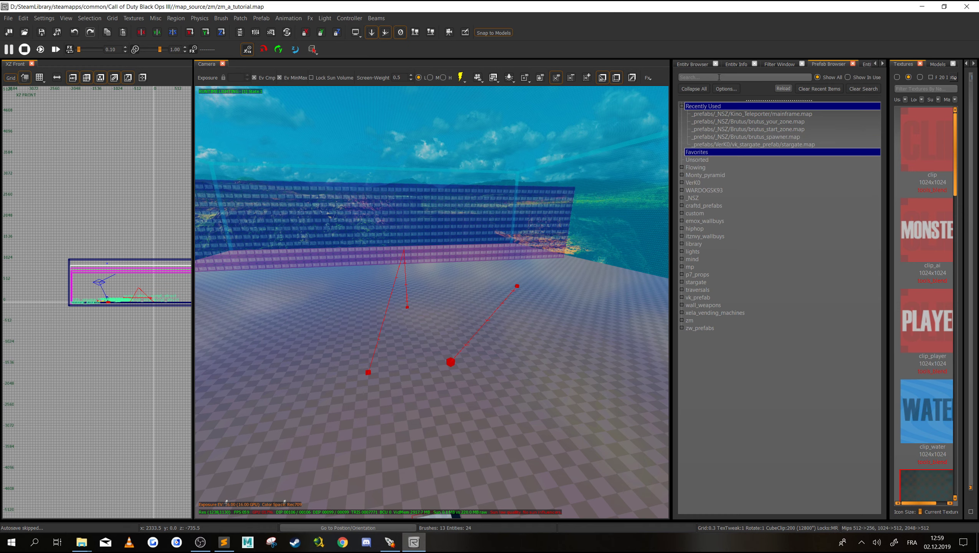
Place the symbo_zns_zipline.map prefab from zm/symbo/zns_transports on the open floor of the map.
double_click(680, 321)
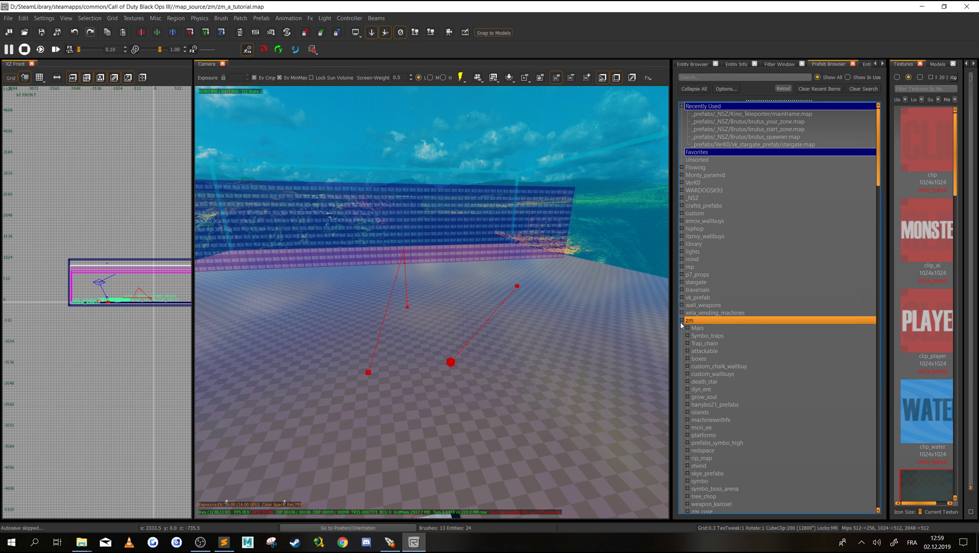
scroll(681, 325, down, 6)
double_click(688, 347)
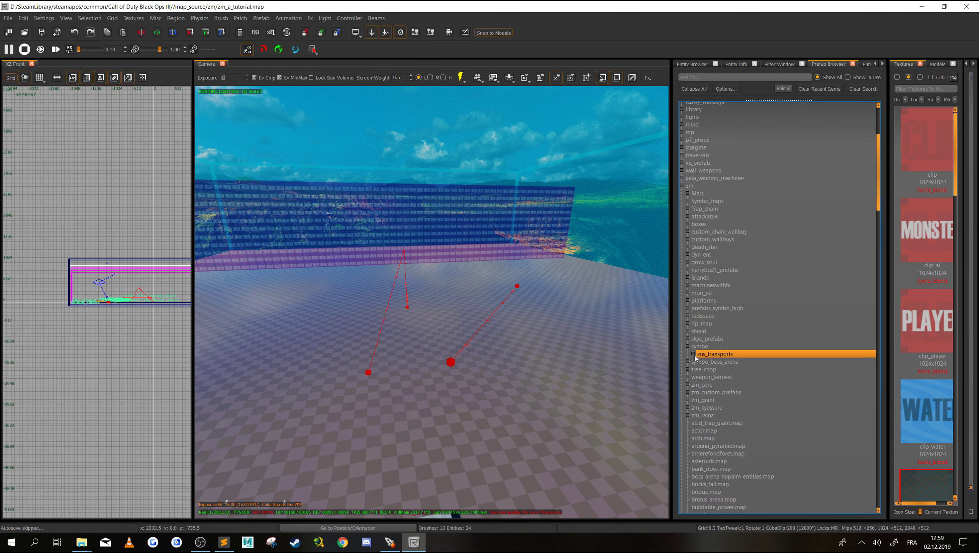
click(693, 353)
click(711, 362)
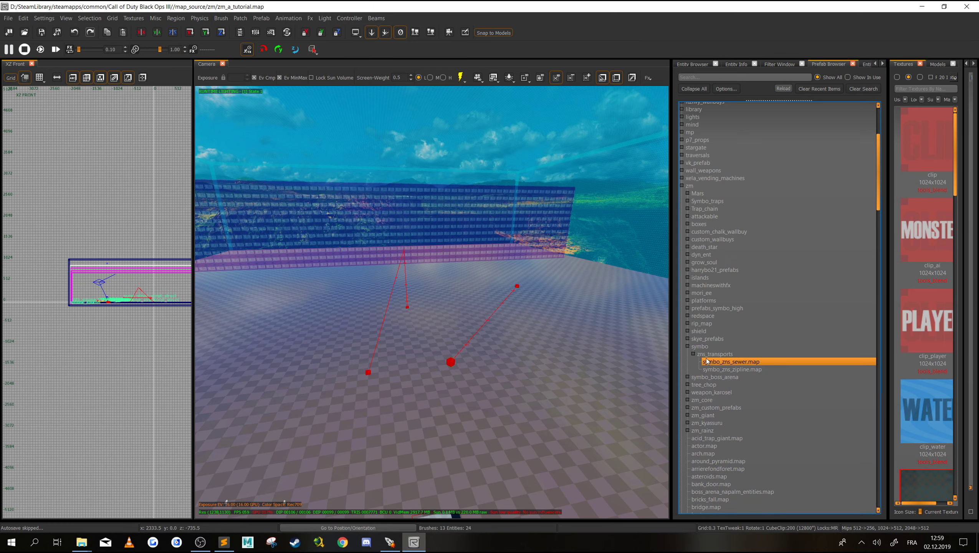
right_drag(484, 310, 569, 336)
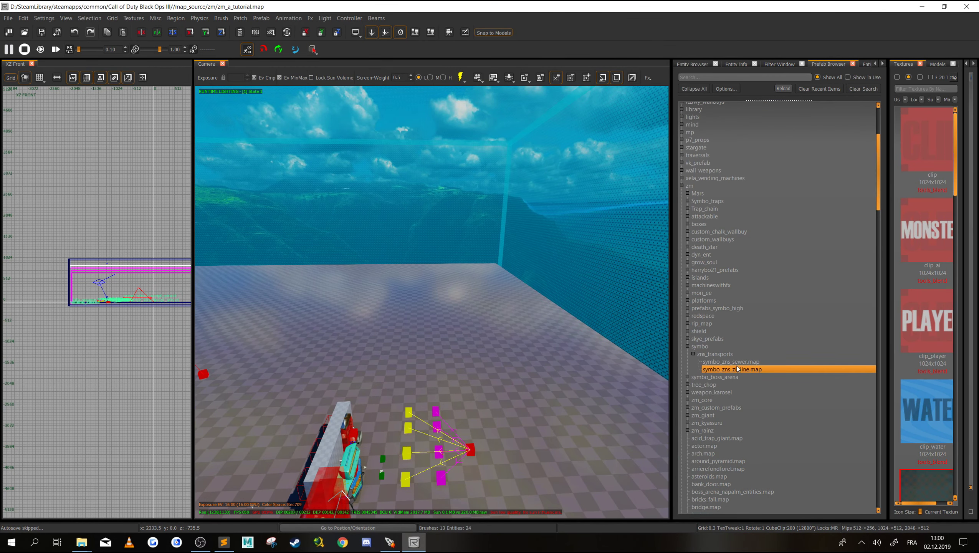
drag(737, 369, 469, 384)
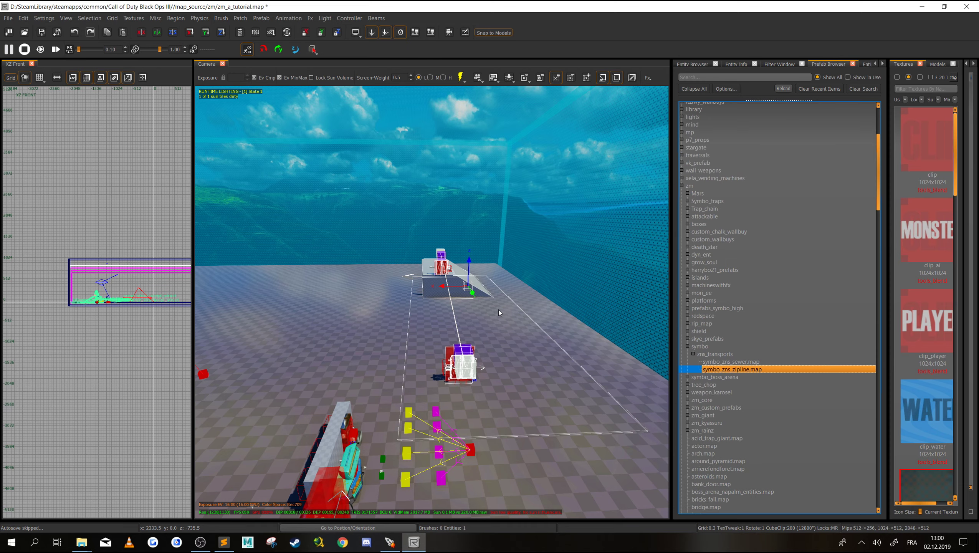
Select the placed zipline prefab and stamp it into individually selectable objects.
mouse_move(500, 361)
right_down()
mouse_move(500, 329)
mouse_move(500, 375)
mouse_move(487, 355)
right_up()
key(Escape)
click(428, 321)
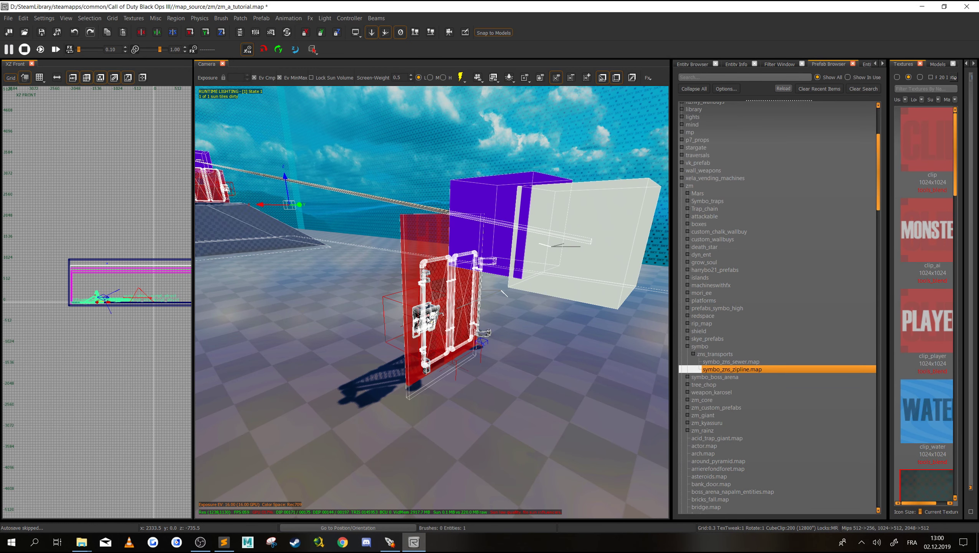
right_click(428, 320)
mouse_move(475, 343)
click(625, 415)
Examine the zipline control panel struct's key-value pairs in Entity Info, including its model property.
click(732, 63)
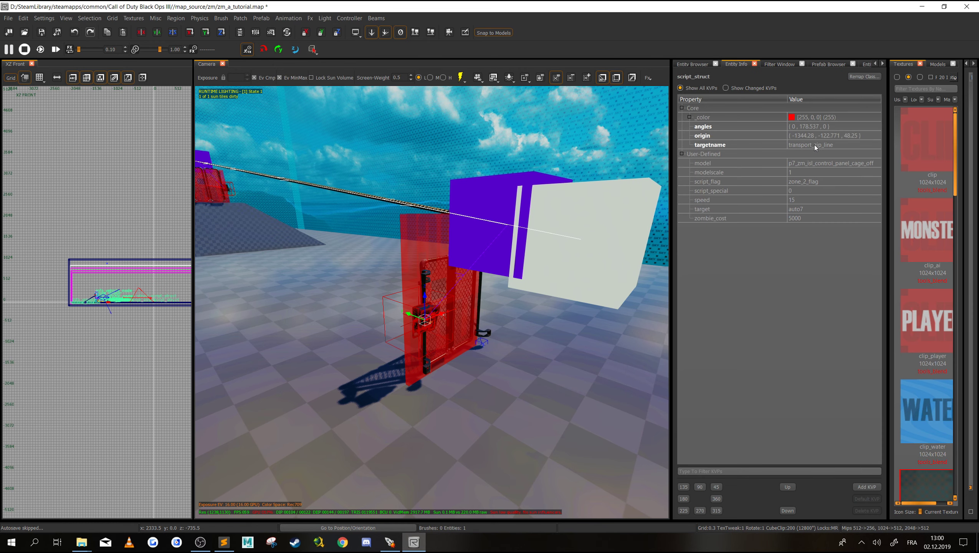
right_click(727, 25)
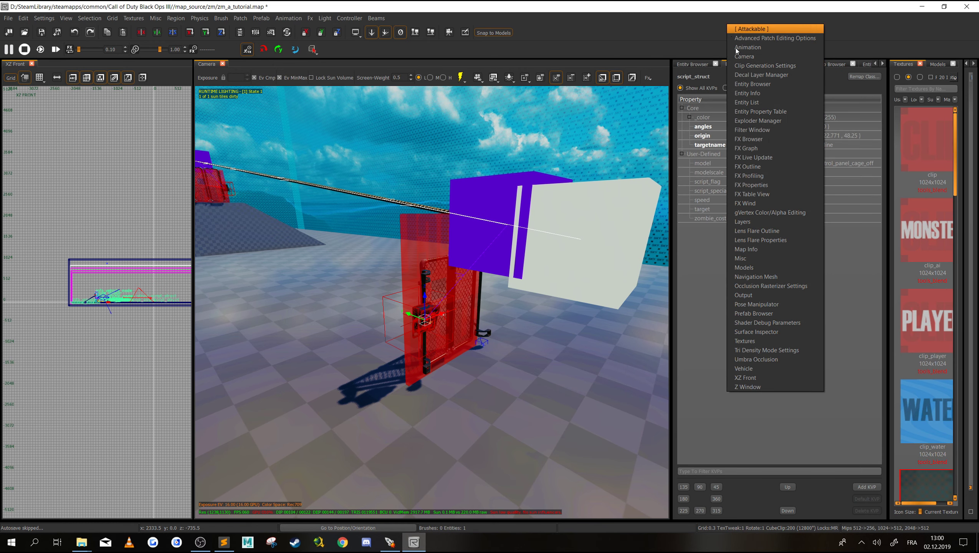
click(717, 79)
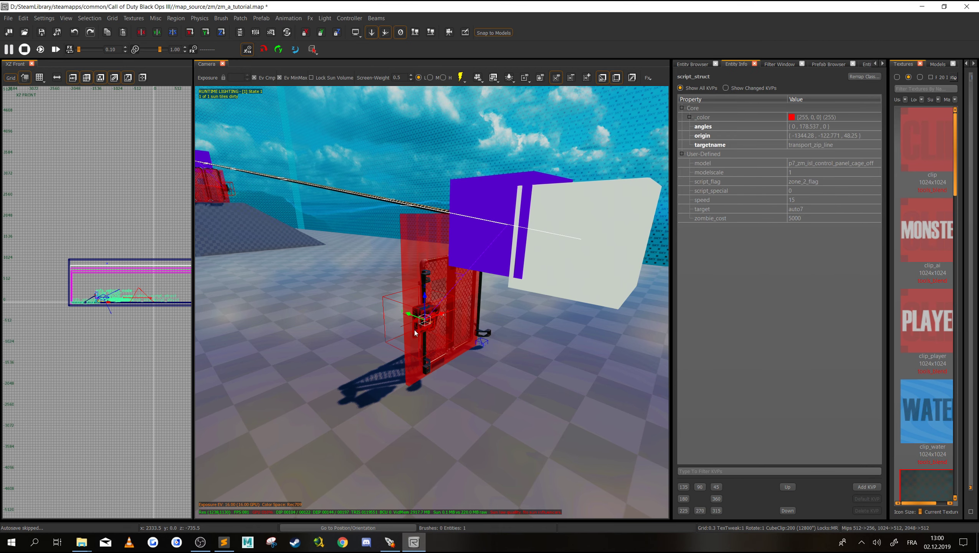
mouse_move(429, 319)
right_down()
mouse_move(428, 300)
mouse_move(434, 317)
right_up()
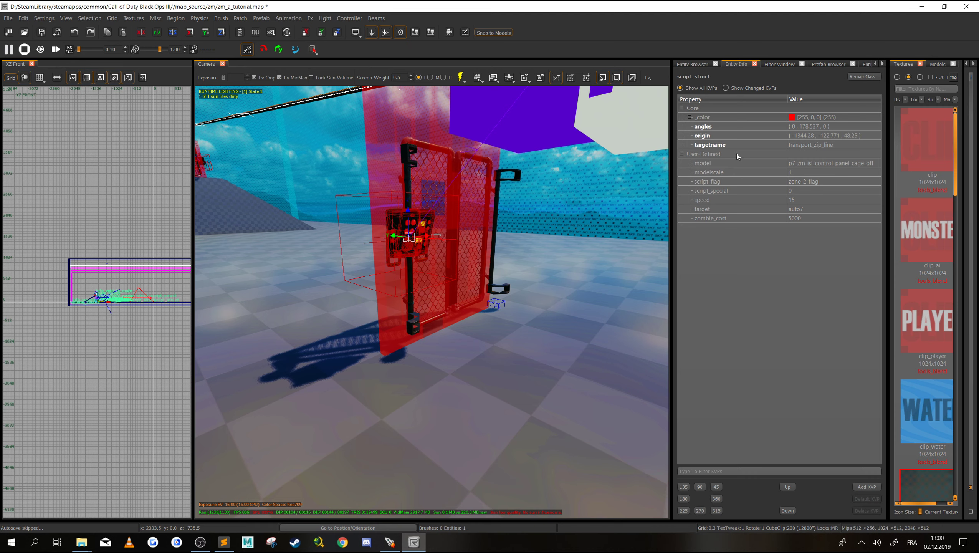
click(780, 166)
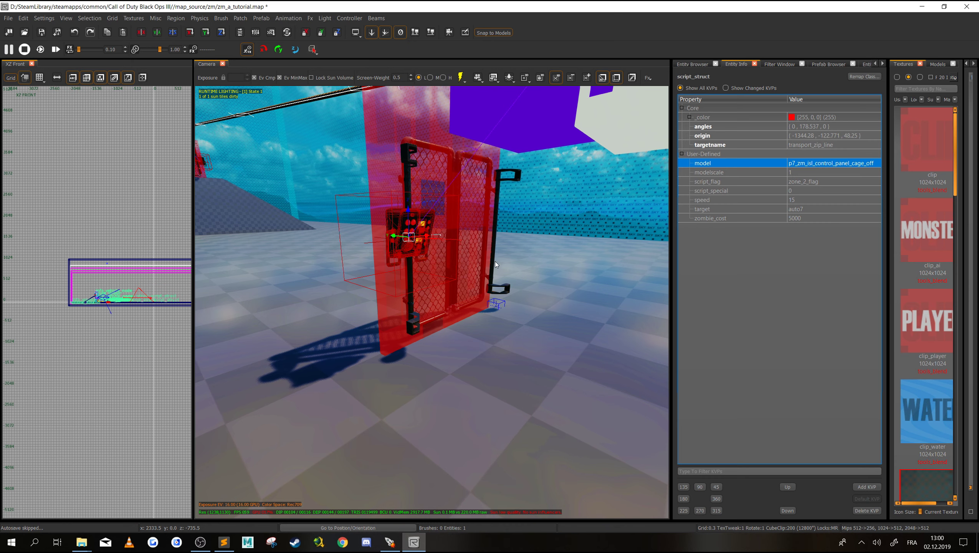
Check the gate's clip brush, then select the control panel struct again.
key(Escape)
shift+click(404, 171)
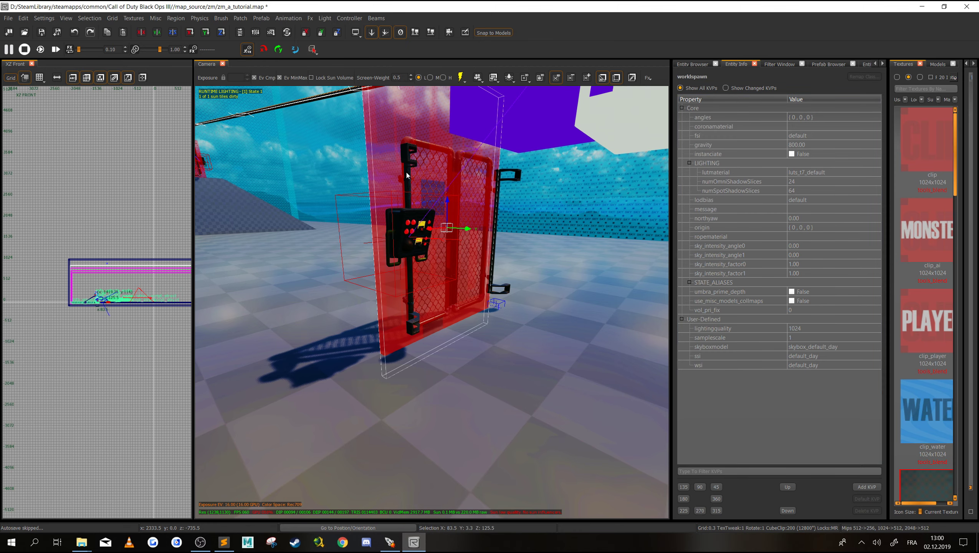
key(Escape)
mouse_move(466, 186)
right_down()
mouse_move(474, 202)
mouse_move(477, 176)
right_up()
shift+click(406, 263)
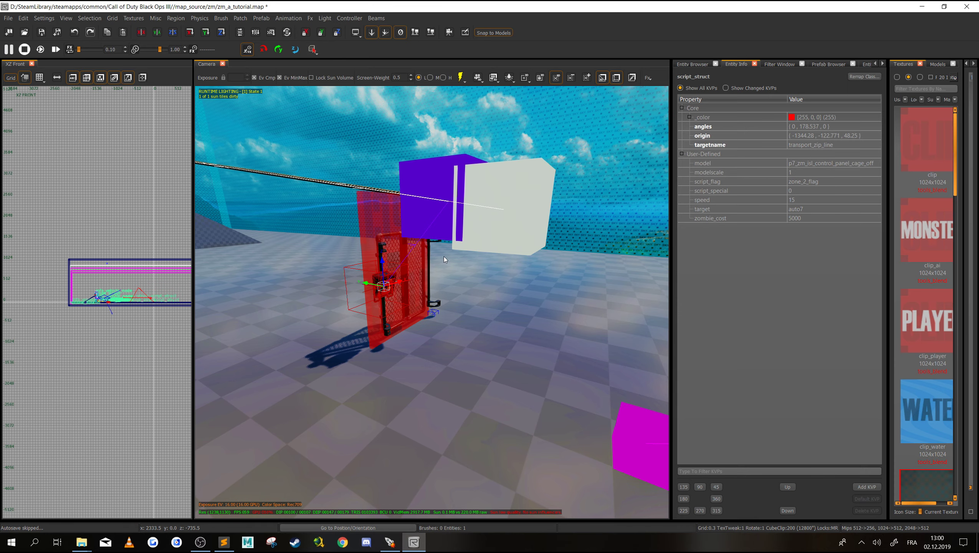
Select the purple start node beside the lower gate and follow its path along the cable to the ramp.
key(Escape)
shift+click(430, 214)
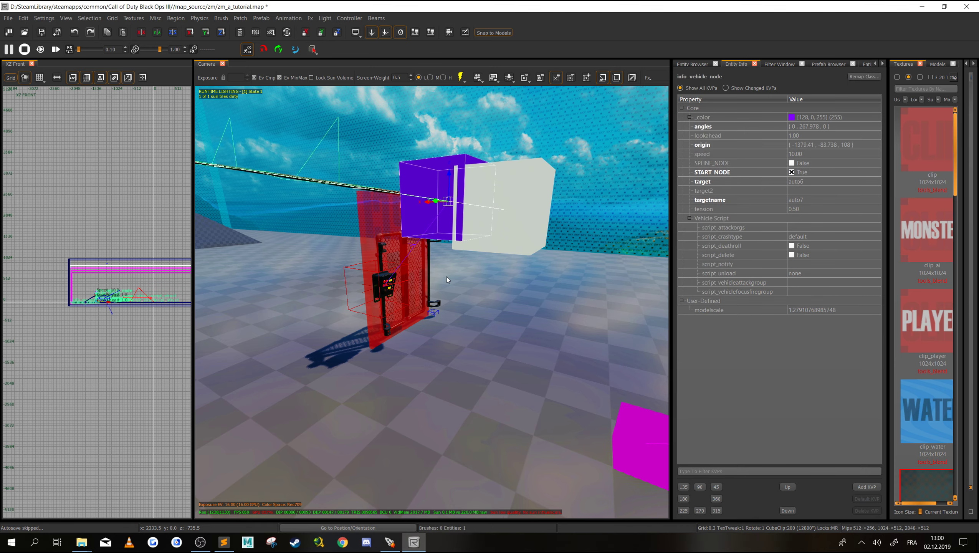
right_drag(446, 277, 439, 251)
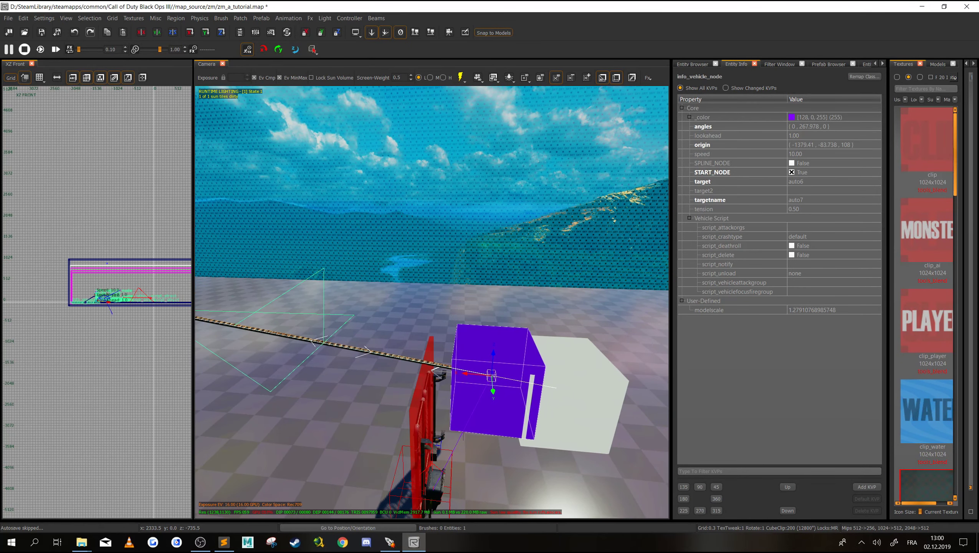
right_drag(522, 294, 507, 309)
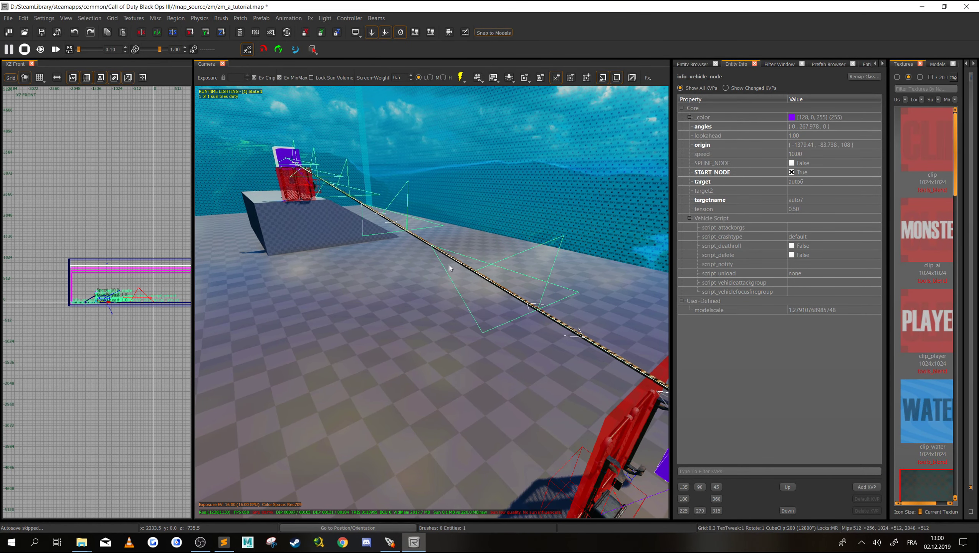
mouse_move(547, 329)
right_down()
mouse_move(519, 327)
mouse_move(546, 329)
right_up()
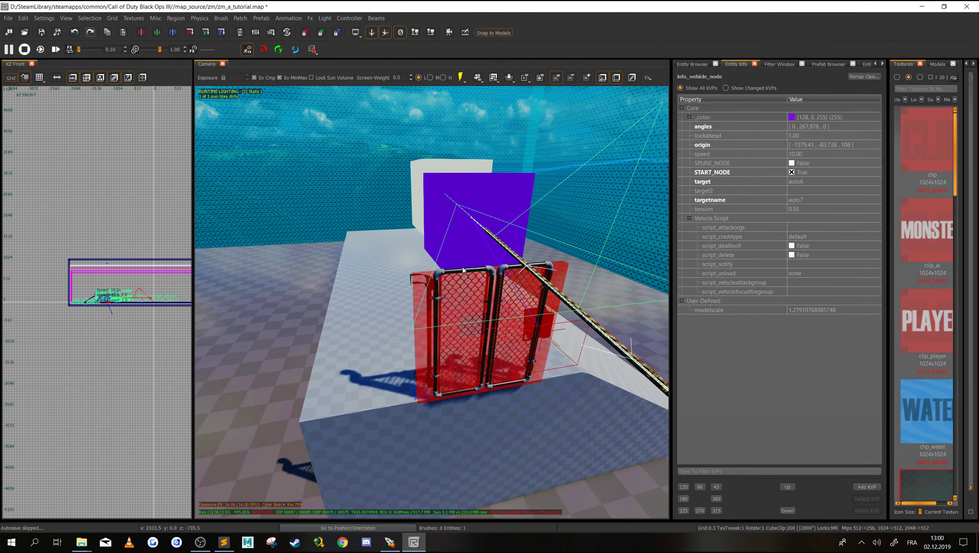
Inspect the entity properties of the white end node above the ramp, then clear the selection.
key(Escape)
shift+click(417, 189)
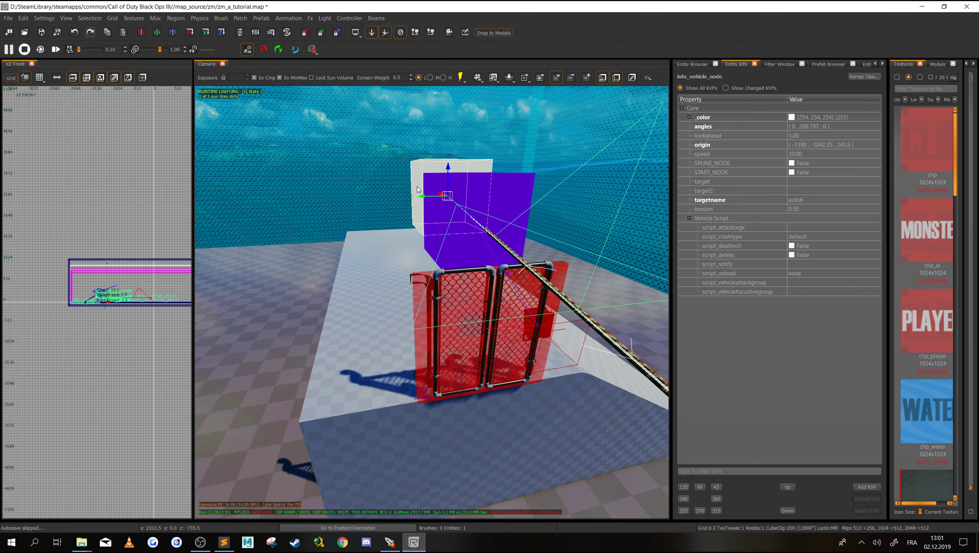
key(Escape)
Select the lower purple start node again, toggle the Connections display off and back on, and clear the selection.
right_drag(418, 189, 503, 190)
mouse_move(461, 216)
right_down()
mouse_move(522, 221)
mouse_move(461, 216)
right_up()
shift+click(398, 324)
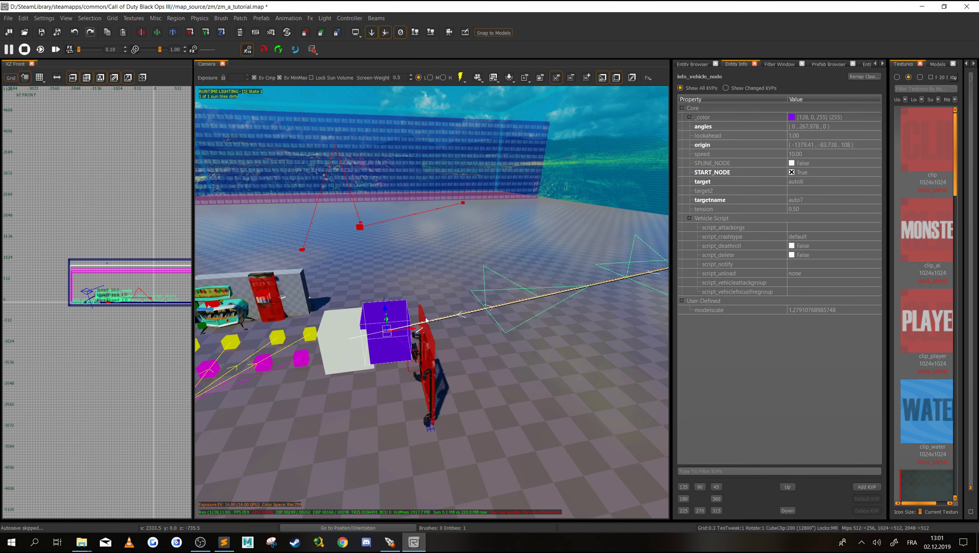
mouse_move(444, 381)
right_down()
mouse_move(499, 381)
mouse_move(445, 381)
right_up()
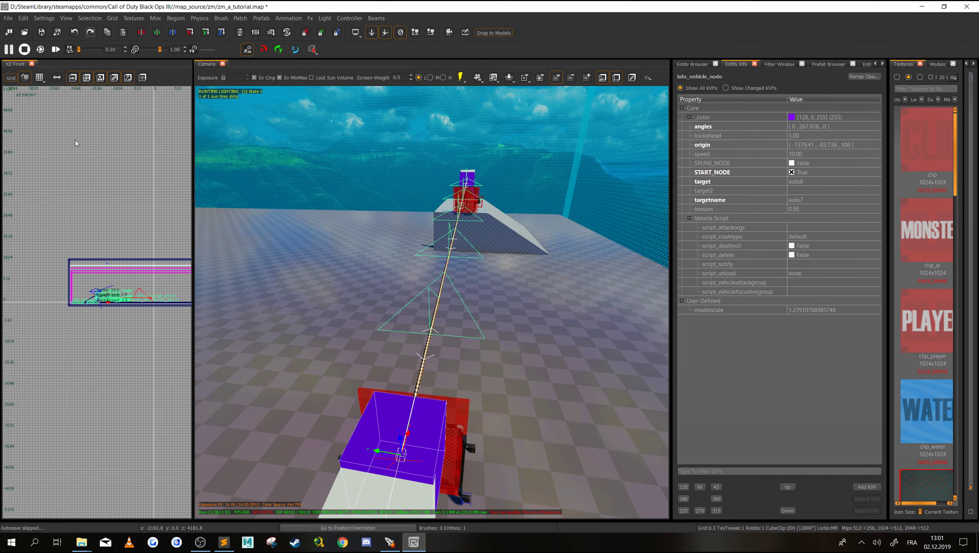
click(114, 79)
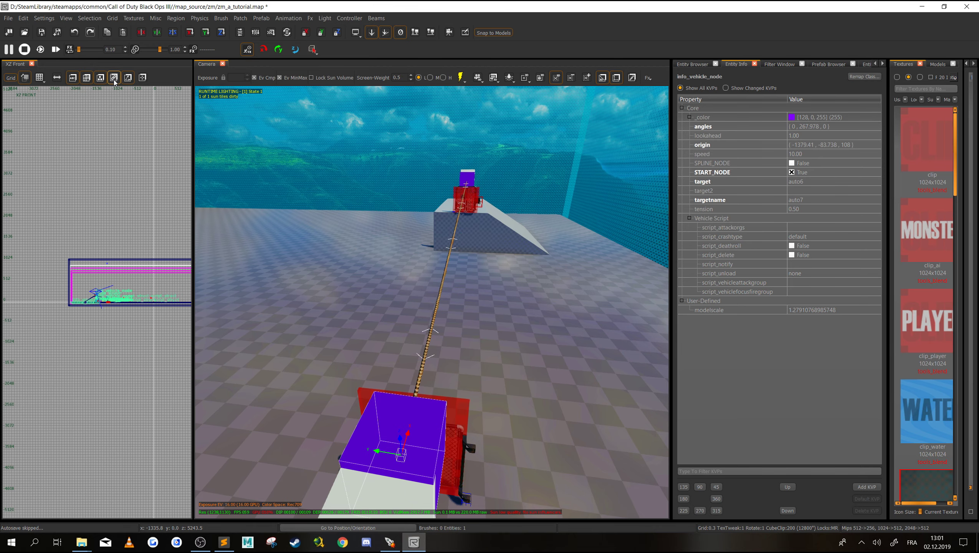
click(114, 80)
key(Escape)
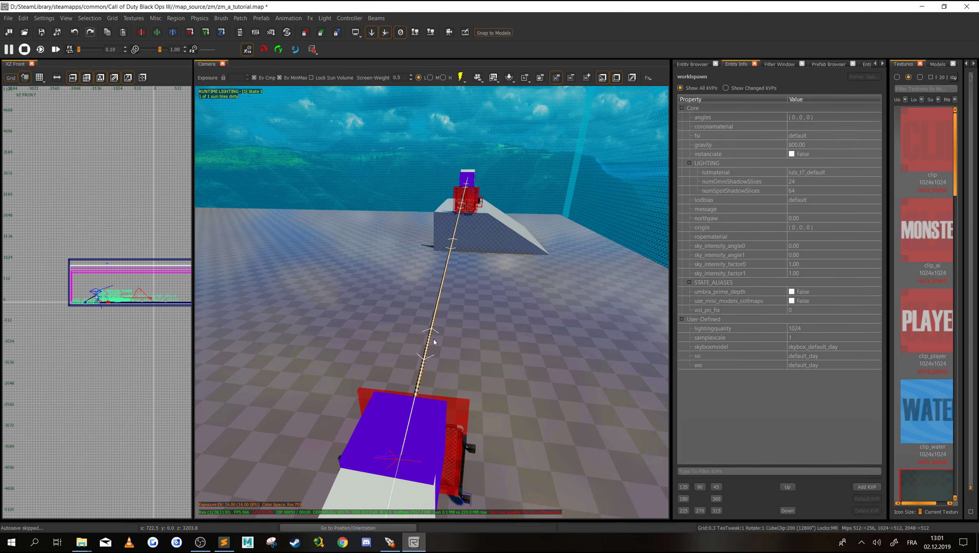
Review the lower purple start node, then check the properties of the white end node above the ramp and deselect it.
right_drag(450, 340, 450, 340)
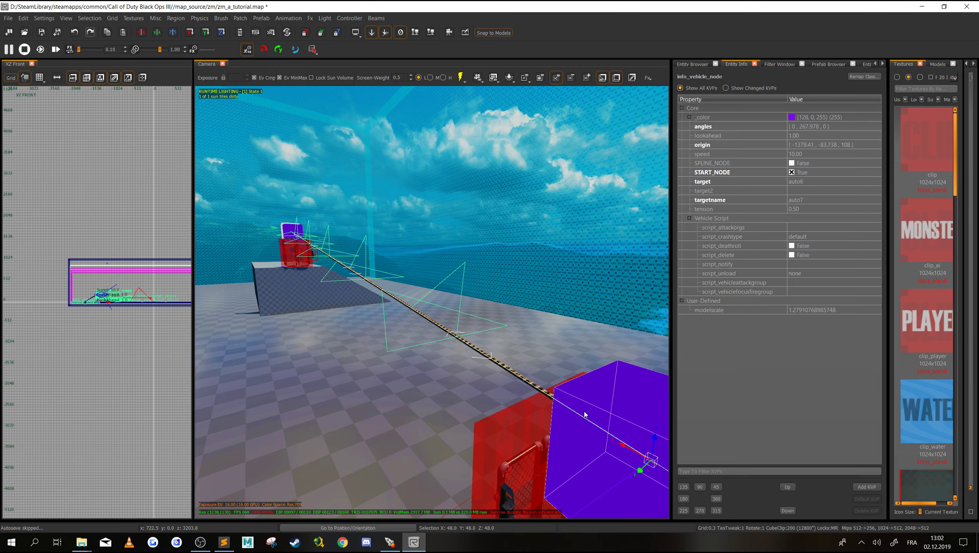
right_drag(583, 411, 583, 412)
key(Escape)
right_drag(531, 312, 531, 312)
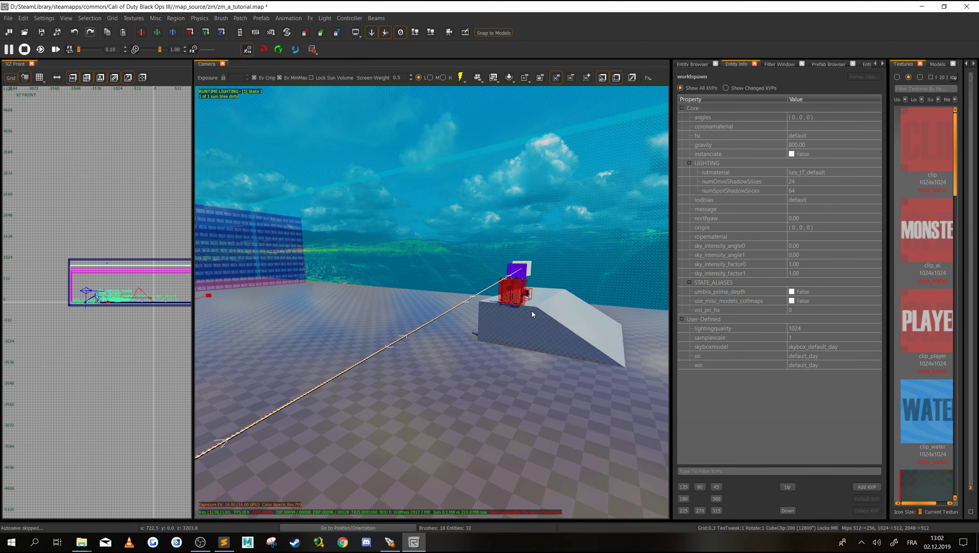
click(529, 270)
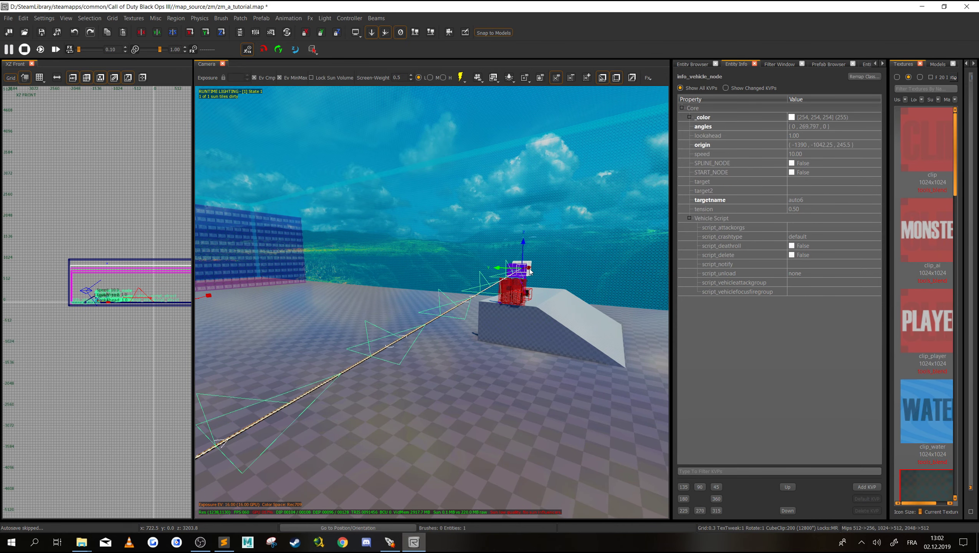
key(Escape)
Try to clear the target value of the purple start node beside the lower gate.
right_drag(489, 302, 489, 302)
shift+click(389, 382)
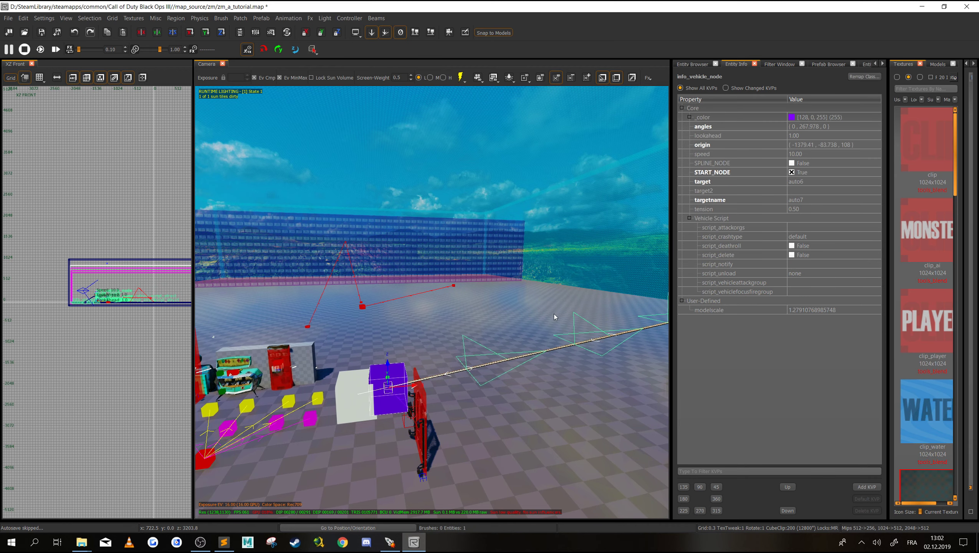
double_click(799, 199)
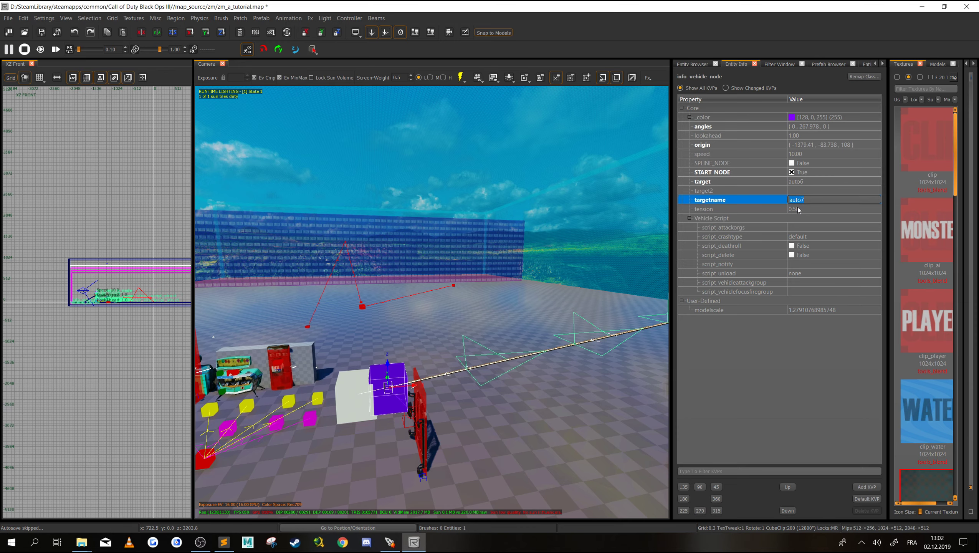
double_click(793, 182)
key(BackSpace)
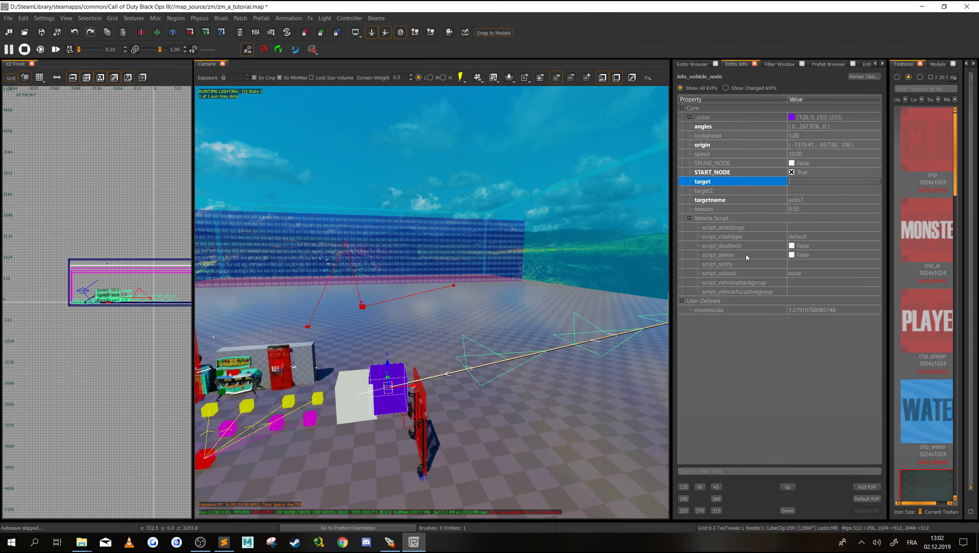
key(Escape)
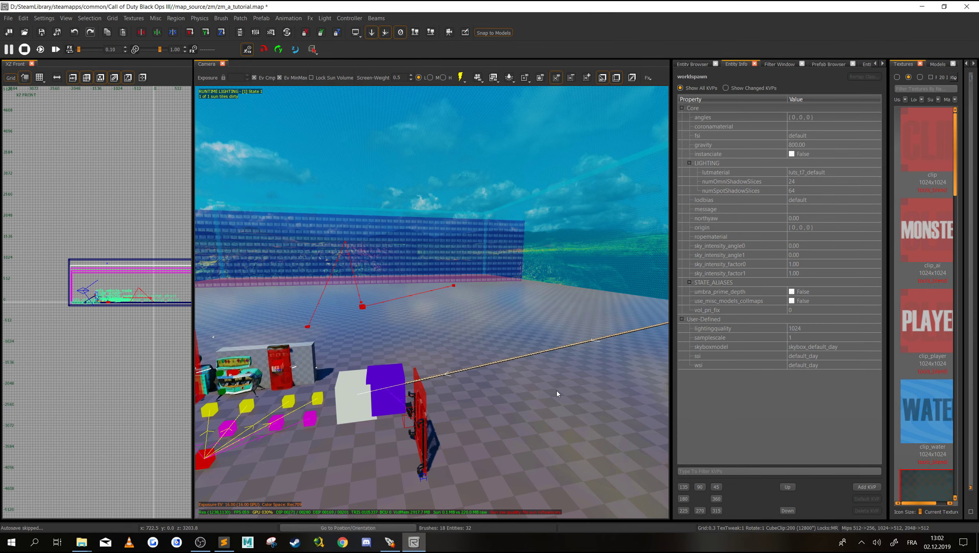
Place an Info > Vehicle > Node > rotate entity on the floor beside the zipline cable.
right_drag(556, 393, 542, 418)
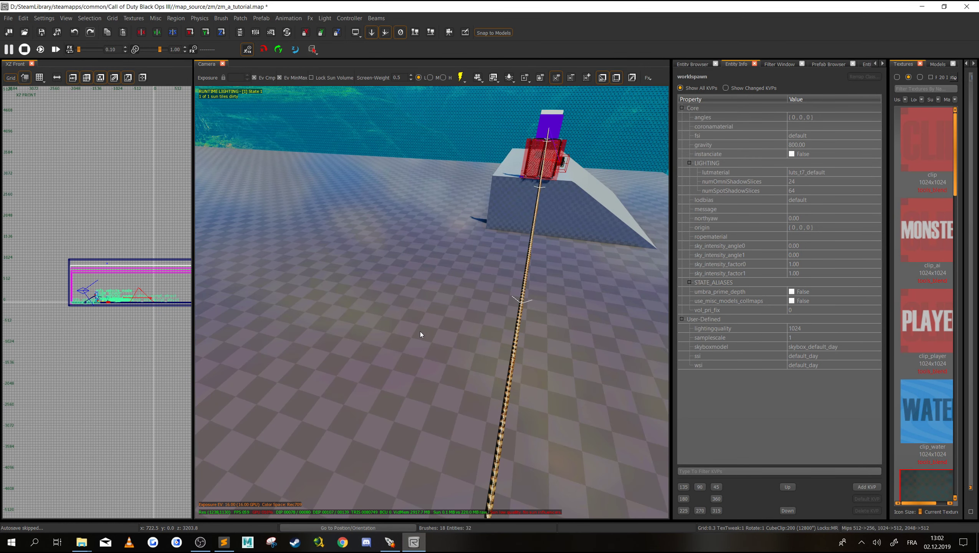
right_click(408, 328)
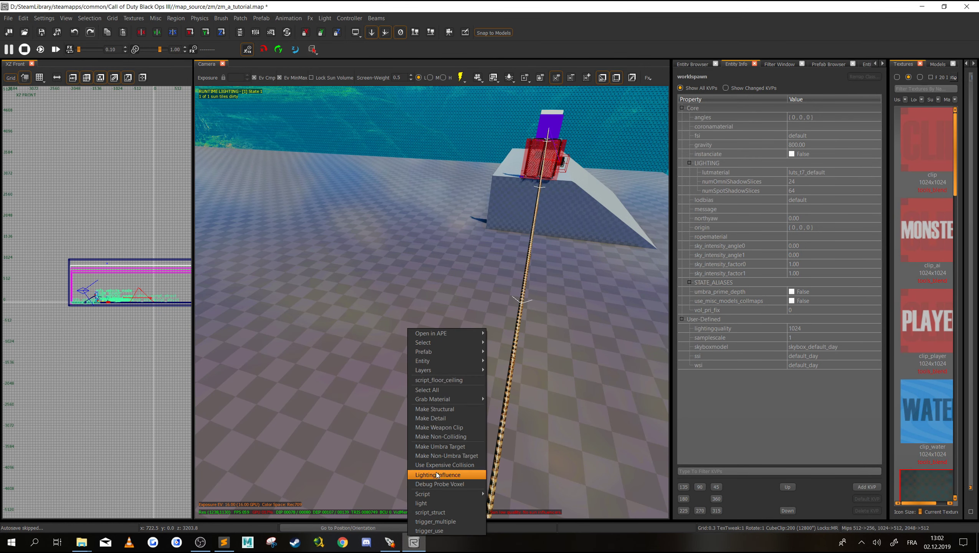
click(697, 65)
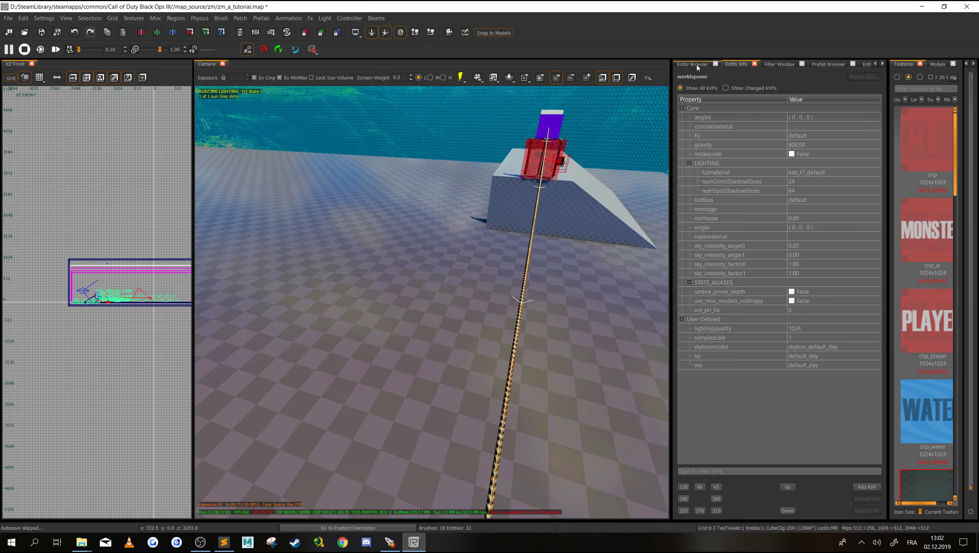
click(697, 64)
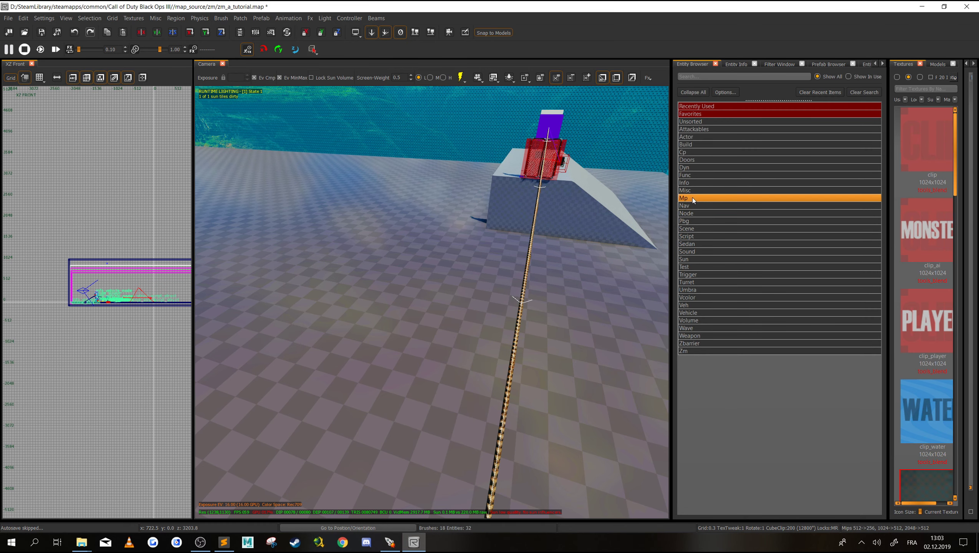
click(690, 184)
click(694, 228)
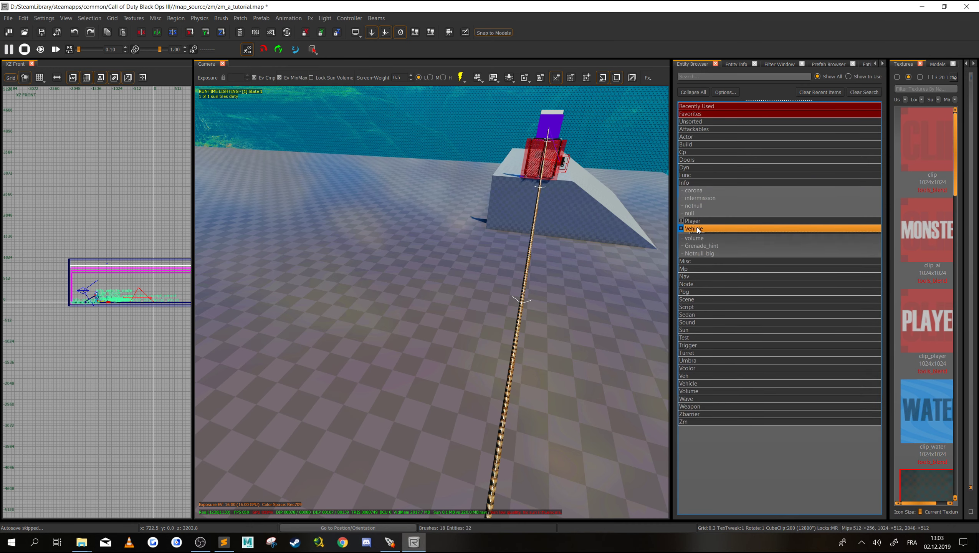
drag(697, 236, 565, 267)
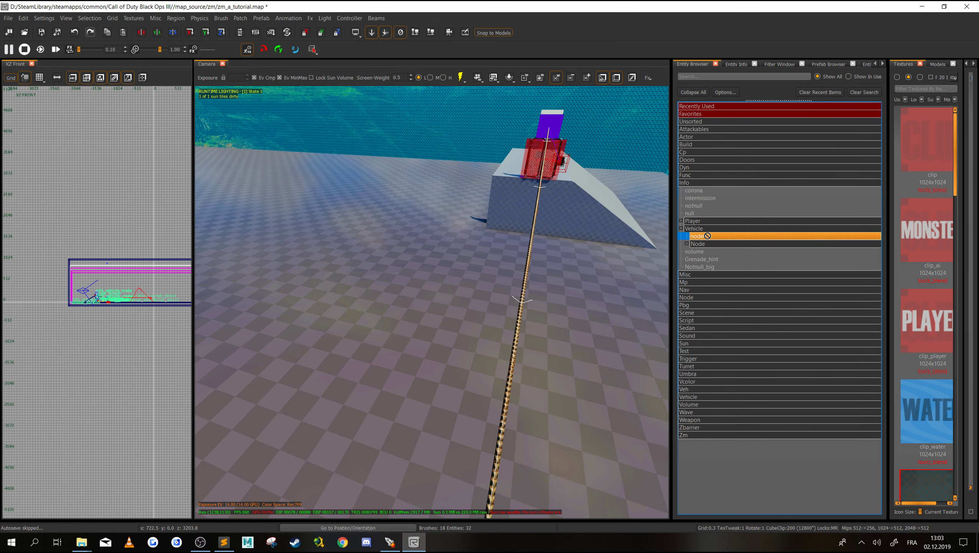
click(687, 244)
drag(704, 258, 356, 288)
drag(353, 369, 353, 368)
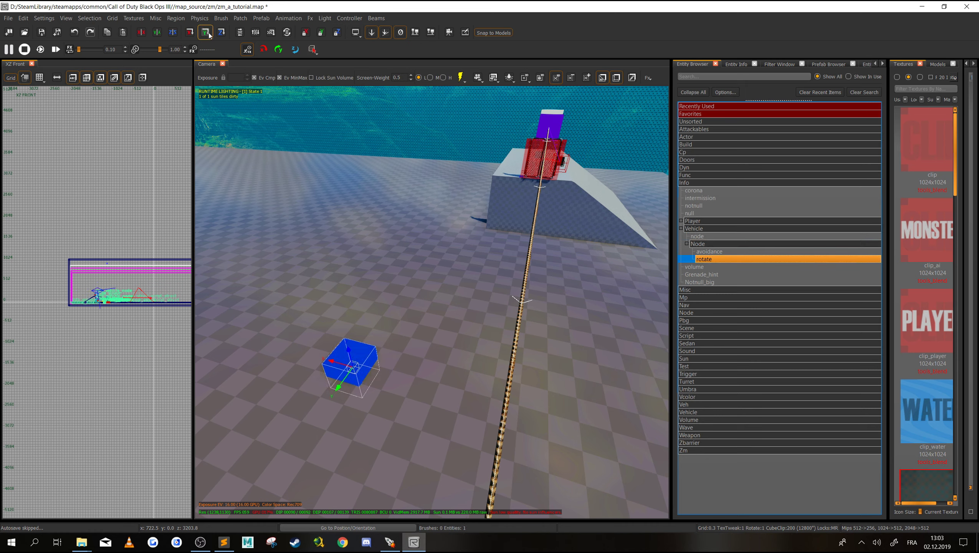
Raise the blue rotate node above the floor to about the height of the zipline, then clear the selection.
click(221, 32)
click(221, 33)
drag(347, 353, 325, 216)
right_drag(367, 213, 426, 163)
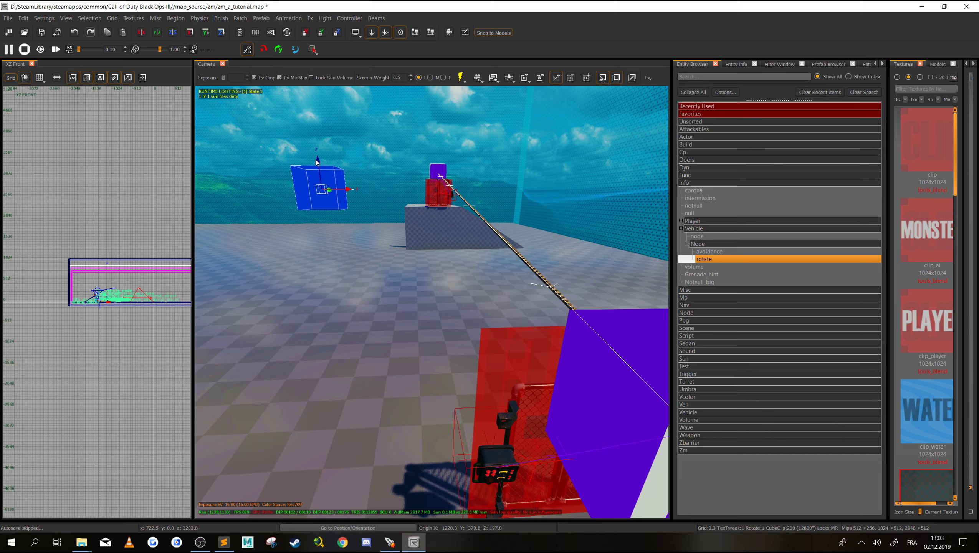
drag(316, 160, 317, 171)
key(Escape)
Connect the lower purple start node to the blue rotate node and clear the selection.
right_drag(448, 233, 449, 266)
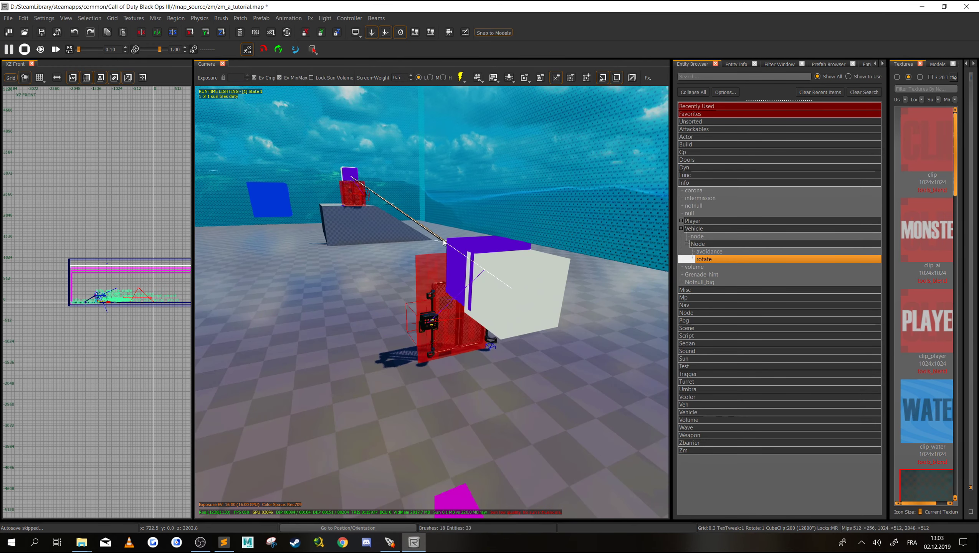
click(449, 266)
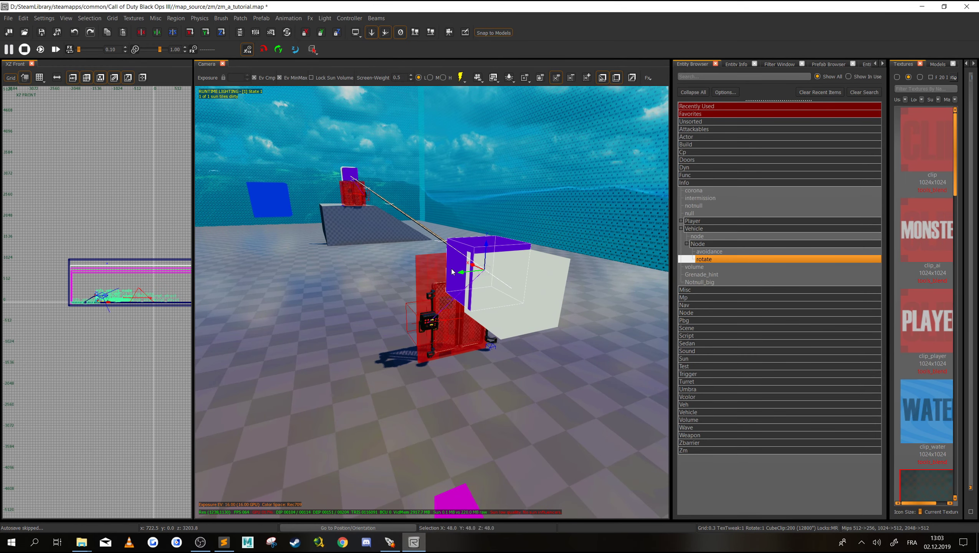
shift+click(270, 200)
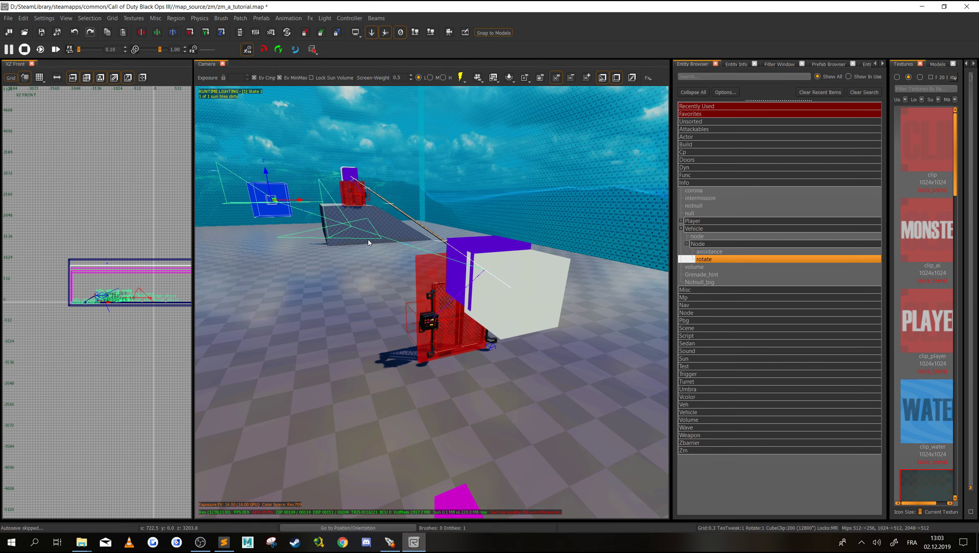
key(Escape)
Connect the blue rotate node to the white end node above the ramp and clear the selection.
shift+click(280, 199)
right_drag(316, 226, 316, 263)
shift+click(317, 332)
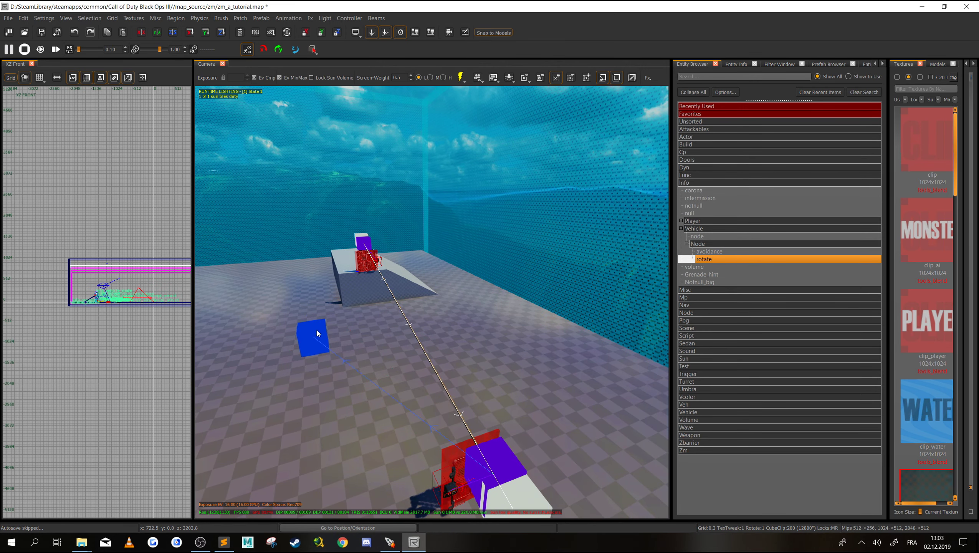
shift+click(319, 336)
shift+click(358, 238)
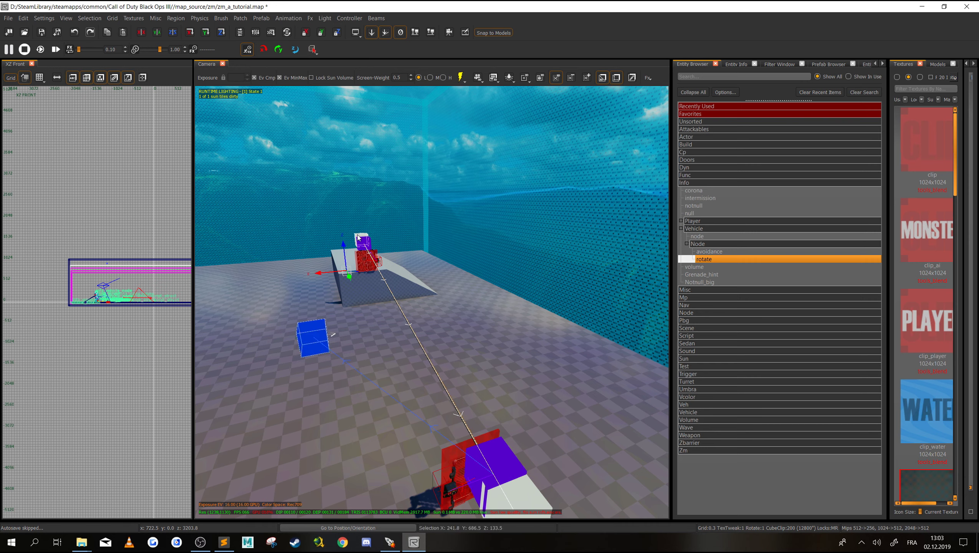
key(w)
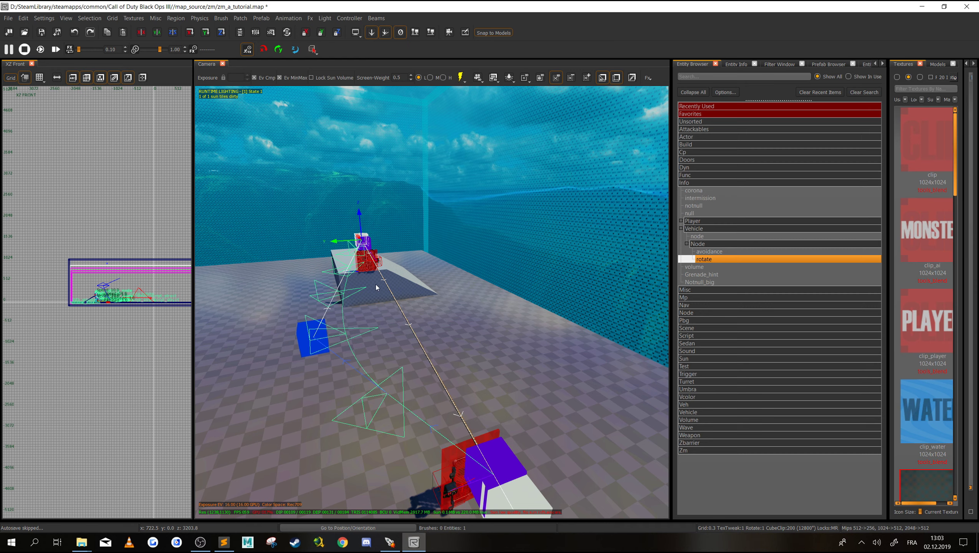
key(Escape)
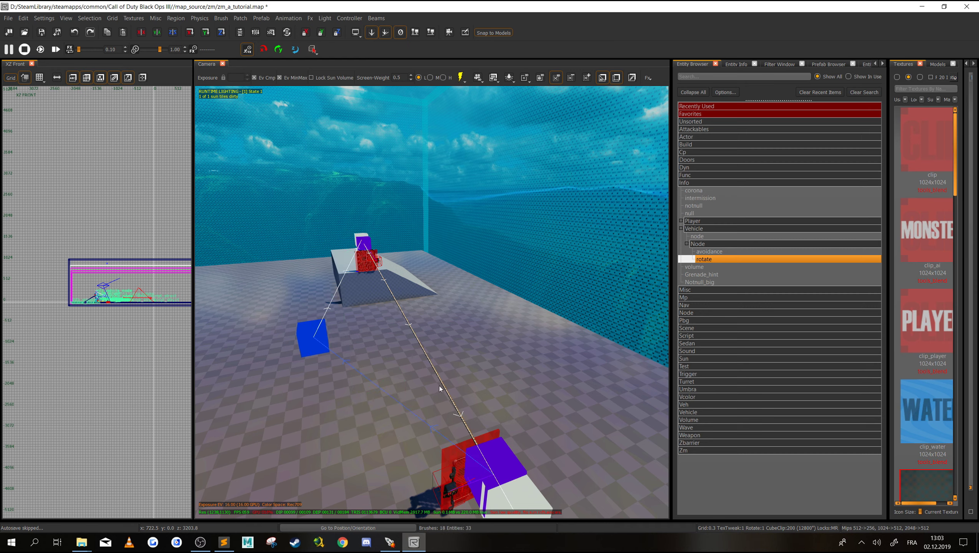
Select the cable and the blue node to examine the curved path from the lower gate to the ramp.
shift+click(440, 387)
shift+click(376, 291)
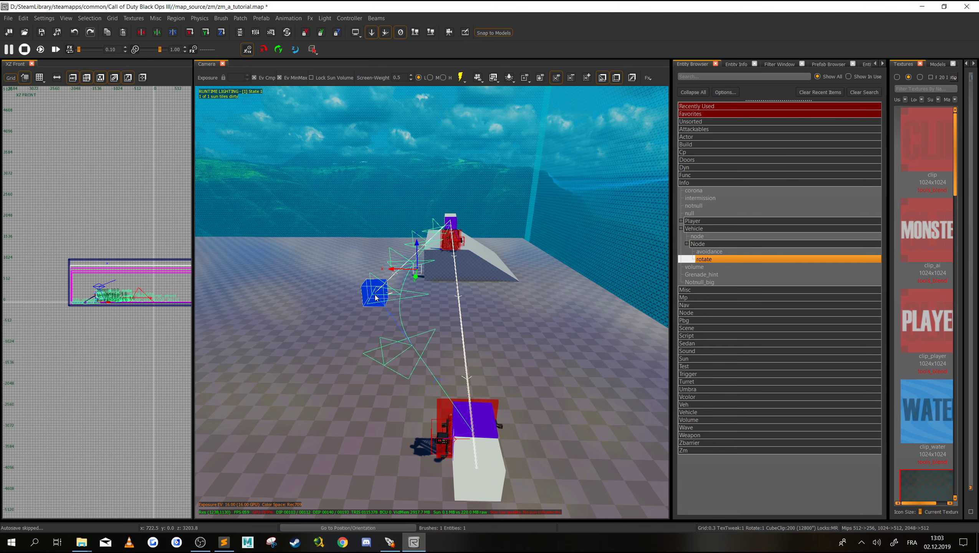
right_drag(427, 359, 445, 413)
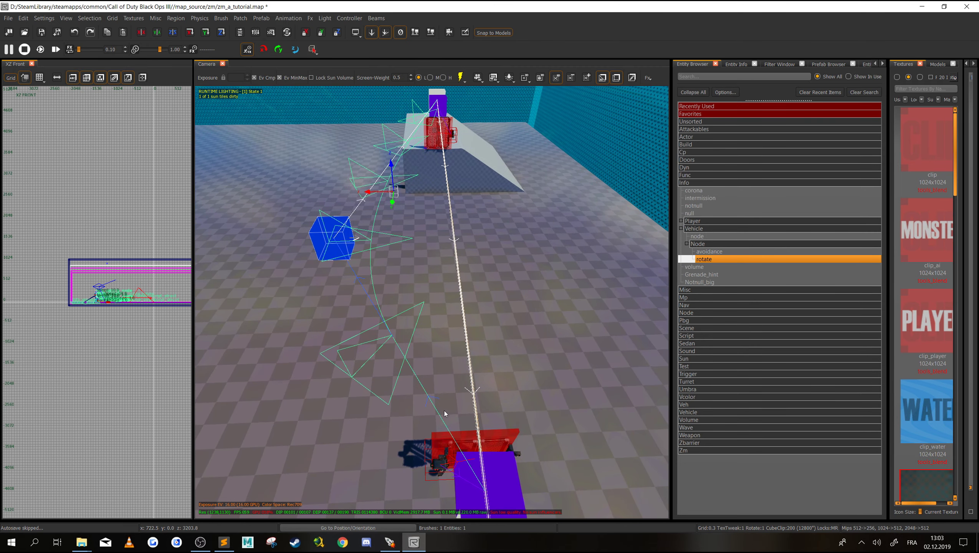
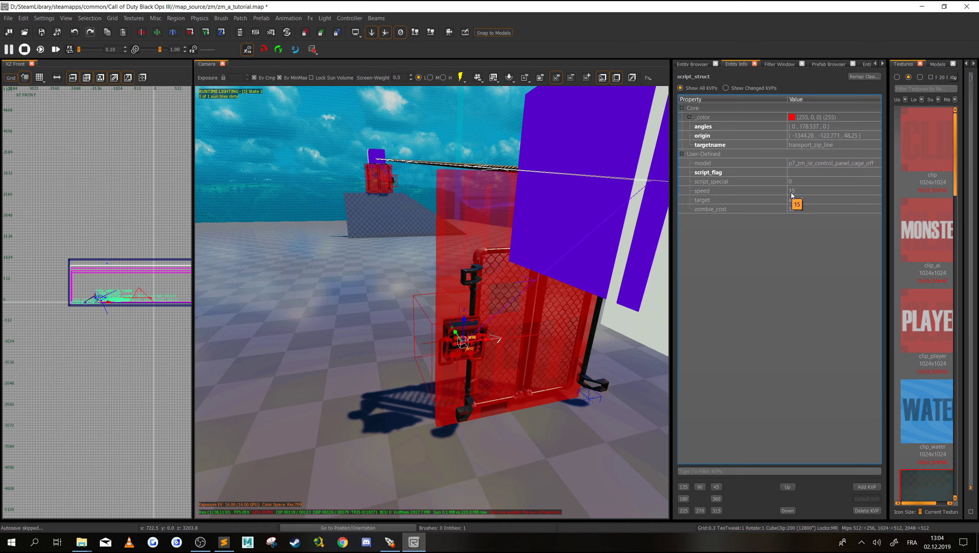
Set zombie_cost to 500 on the lower gate's control panel struct and clear the selection.
double_click(803, 209)
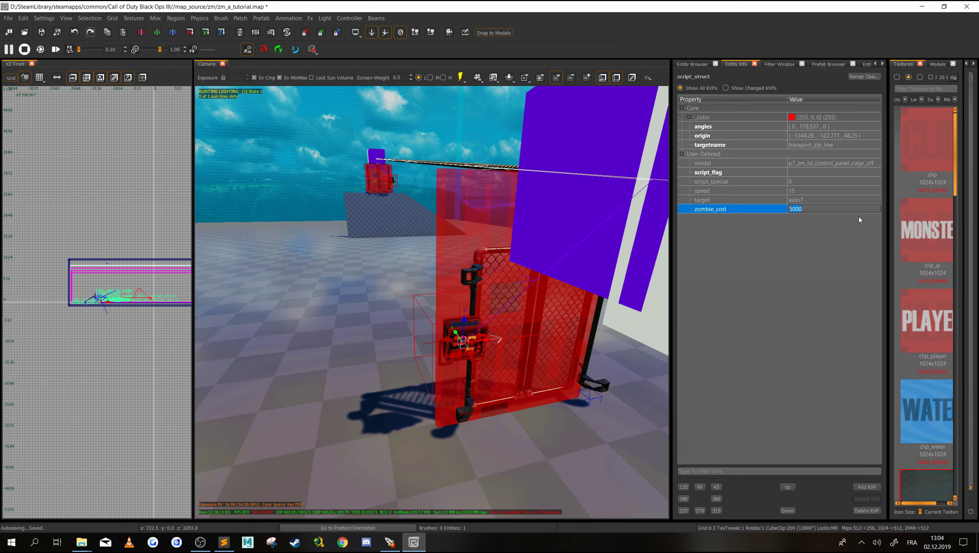
text(500)
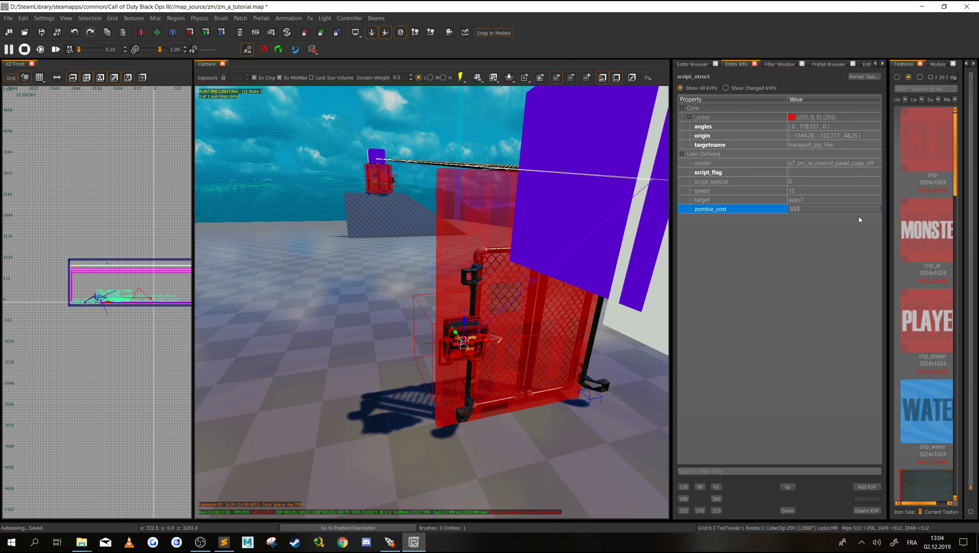
click(782, 259)
key(Escape)
Add a zombie_cost key with the value 250 to the control panel struct of the gate on the ramp, then deselect it.
mouse_move(536, 287)
right_down()
mouse_move(535, 256)
mouse_move(653, 263)
mouse_move(650, 275)
mouse_move(623, 271)
mouse_move(525, 302)
right_up()
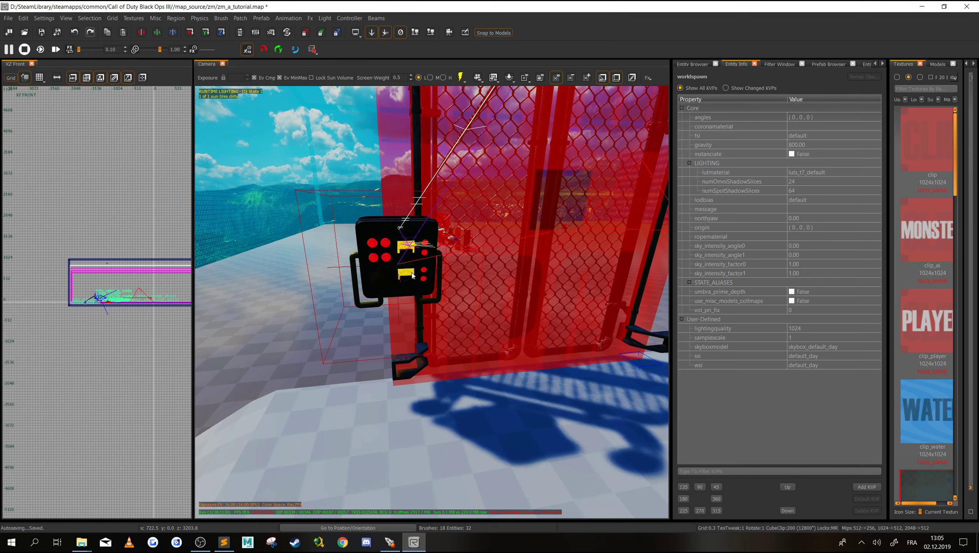
click(401, 261)
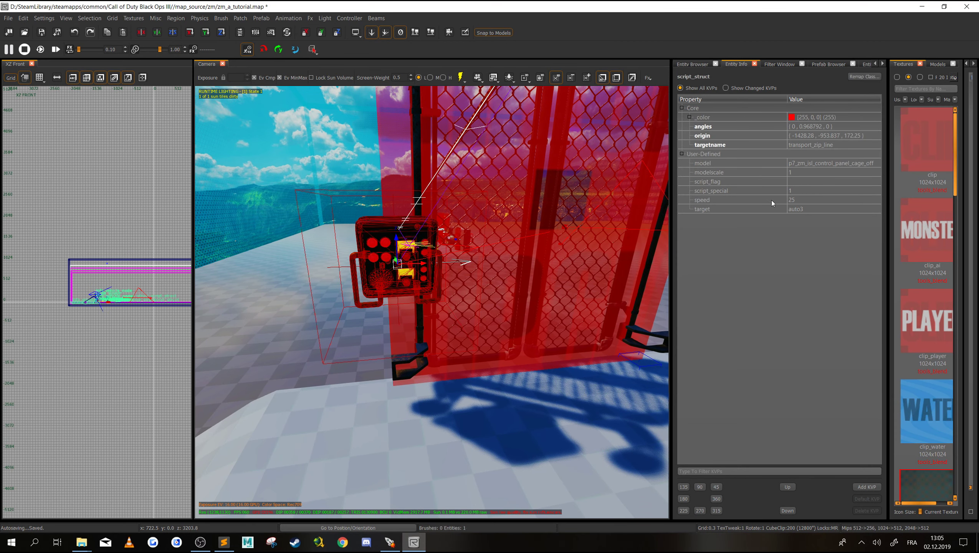
click(866, 487)
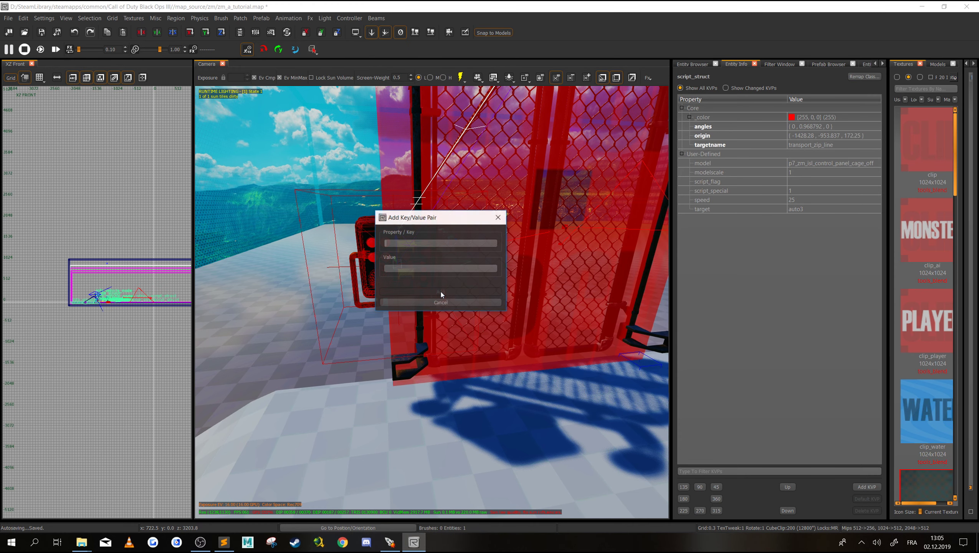
text(zombie_cost)
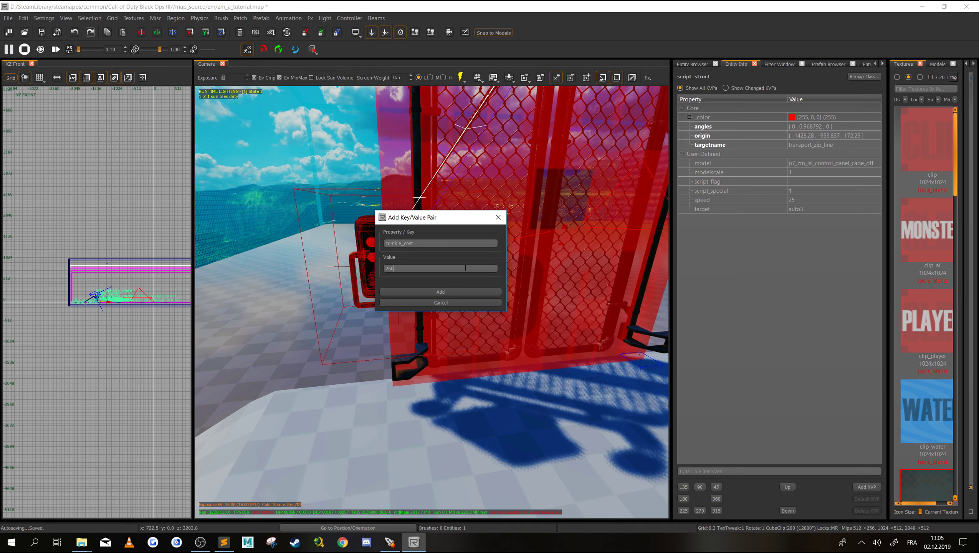
click(441, 292)
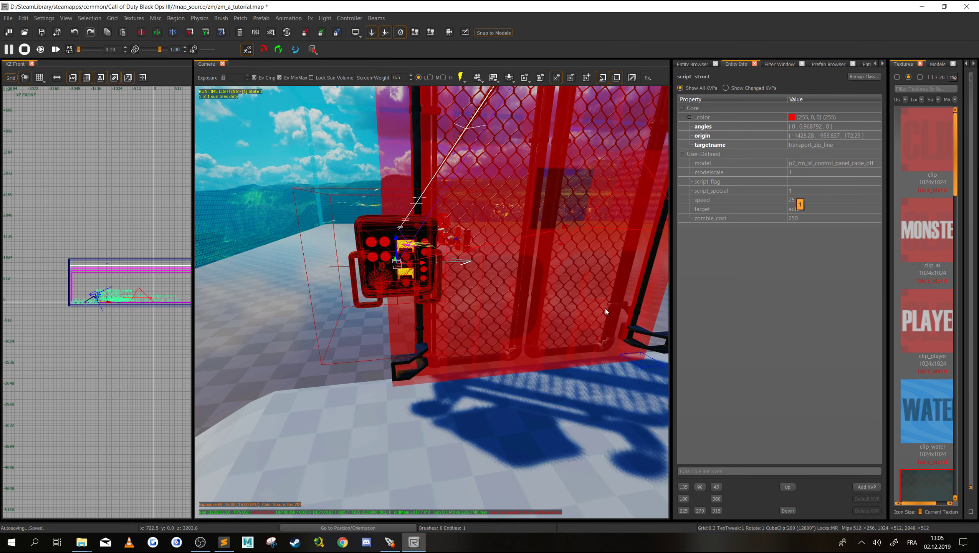
key(s)
right_drag(567, 312, 567, 313)
key(w)
key(s)
key(Escape)
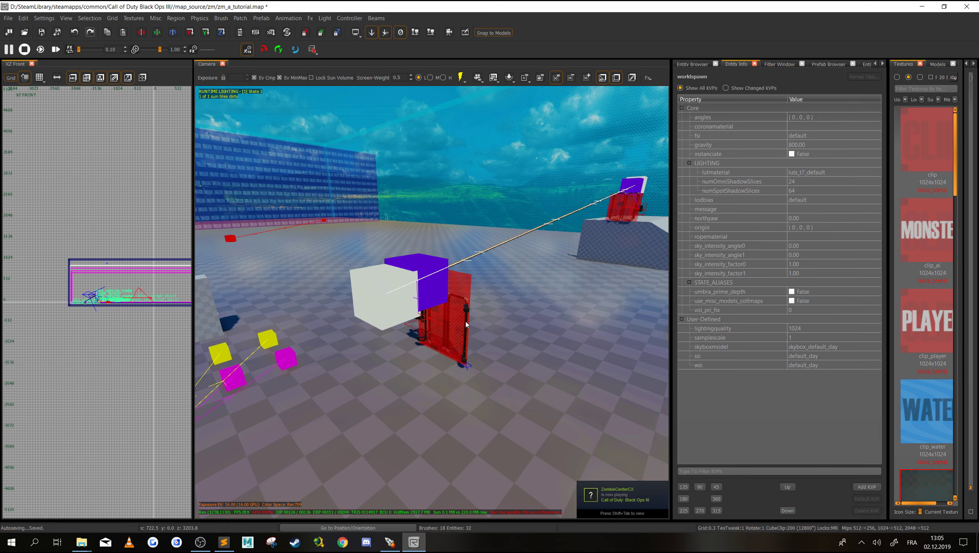
Place another symbo_zns_zipline.map prefab on the open floor of the map.
key(w)
right_drag(478, 369, 557, 357)
click(828, 64)
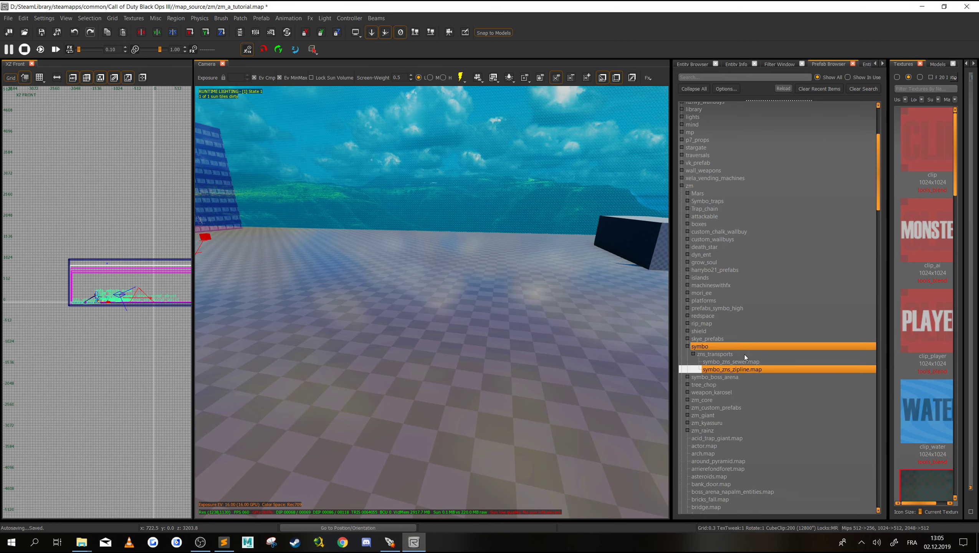
drag(743, 370, 445, 361)
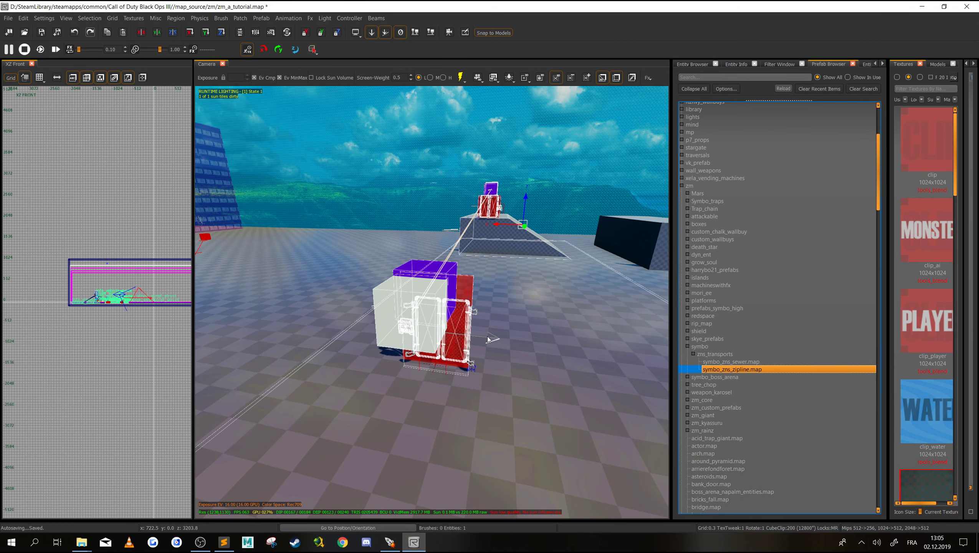
Select the newly placed symbo_zns_zipline.map prefab and stamp it into separate, editable elements.
key(Escape)
key(w)
mouse_move(503, 357)
right_down()
mouse_move(542, 358)
mouse_move(480, 362)
mouse_move(510, 361)
right_up()
key(w)
click(449, 306)
right_click(446, 299)
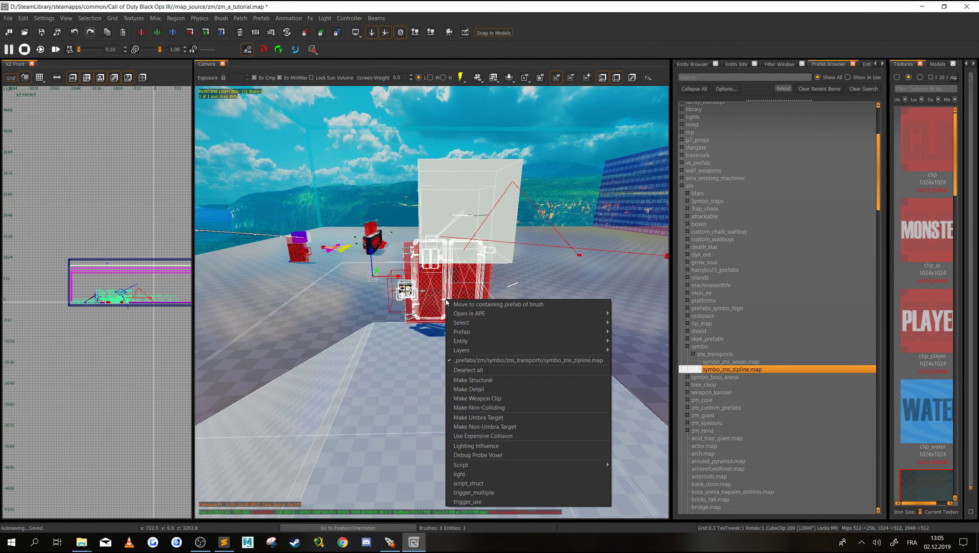
mouse_move(498, 331)
click(635, 399)
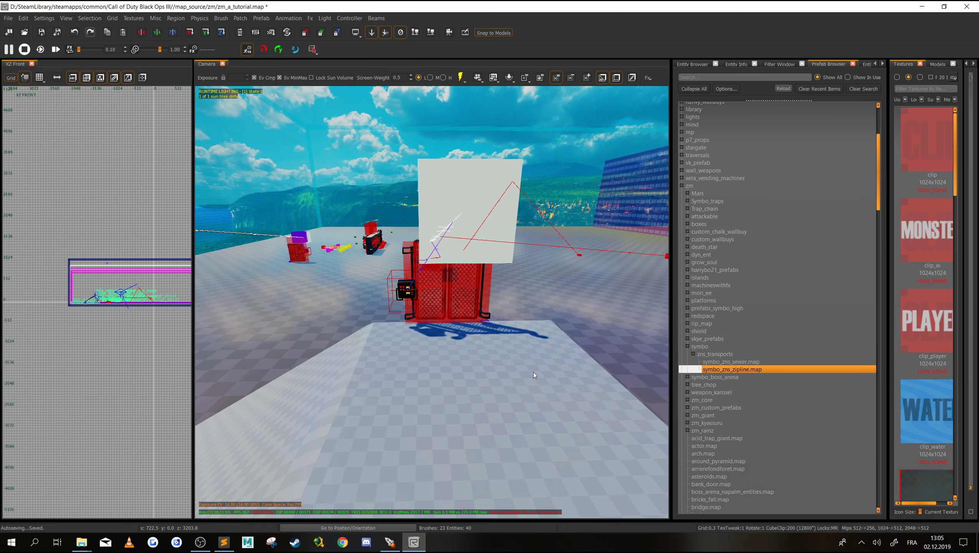
Try deleting the new zipline's floor-side control panel, clip, gate and purple node together with its white target node on the ramp.
key(w)
right_drag(459, 316, 448, 296)
key(s)
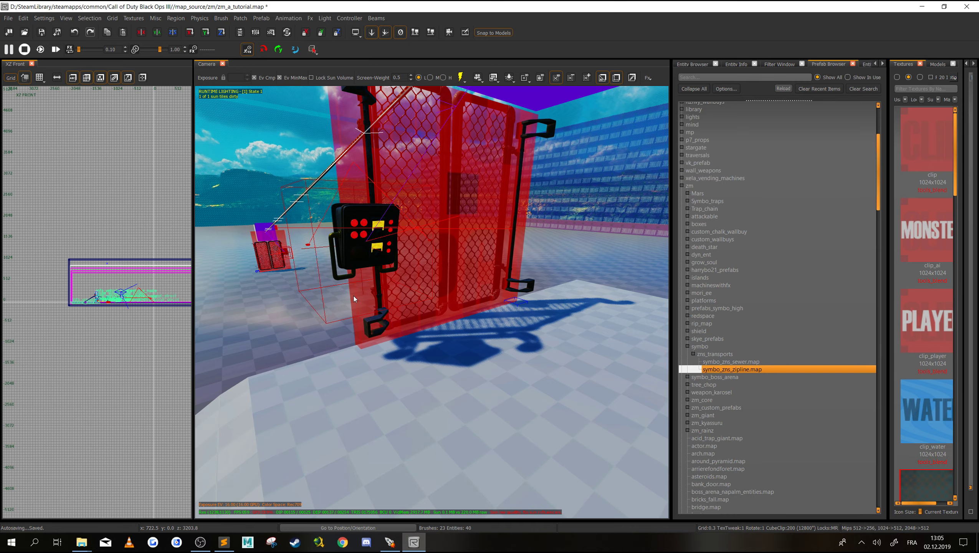
key(w)
right_drag(354, 270, 313, 271)
mouse_move(353, 306)
right_down()
mouse_move(333, 300)
mouse_move(353, 306)
right_up()
key(s)
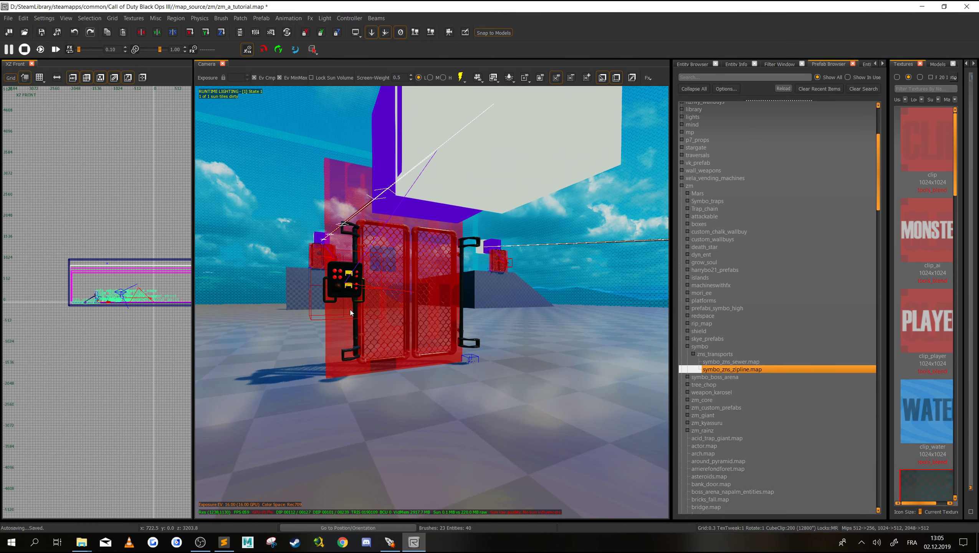
click(348, 286)
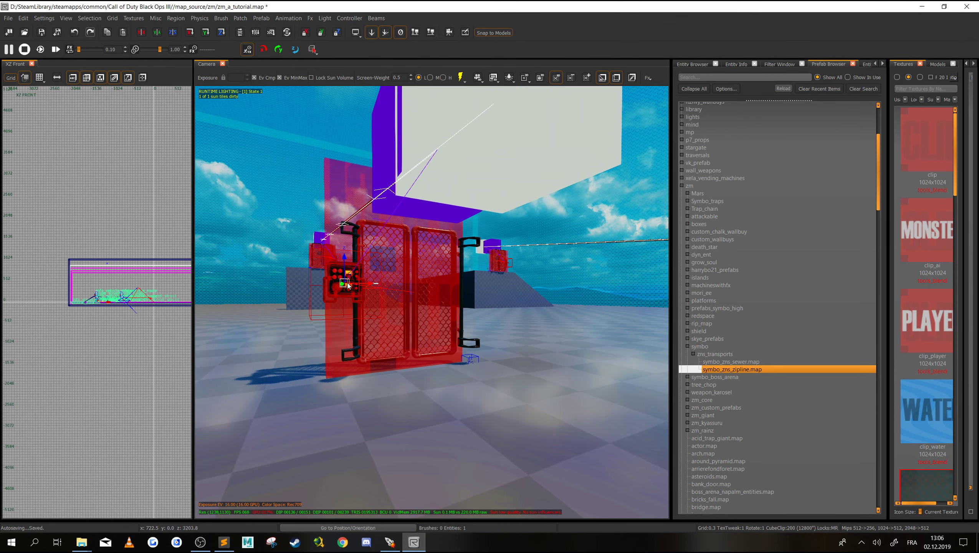
shift+click(375, 256)
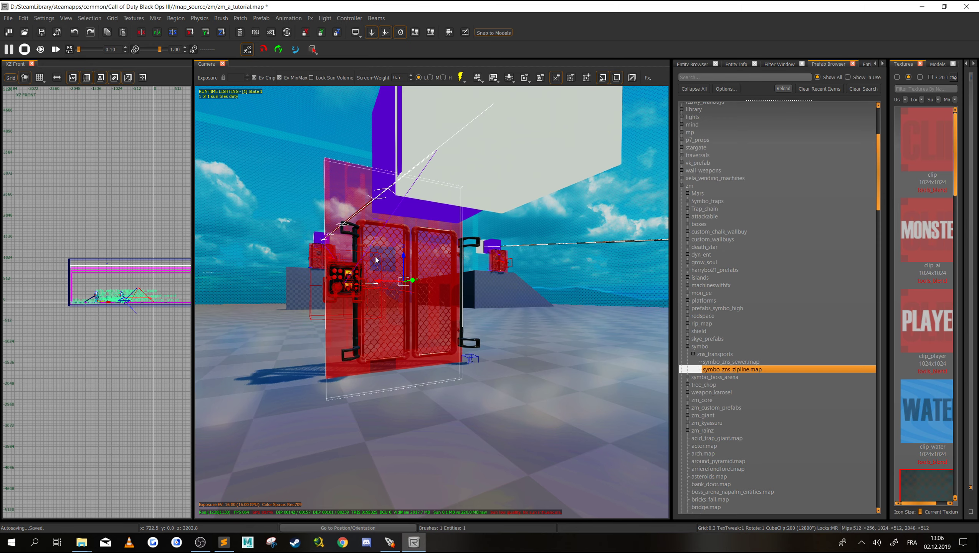
shift+click(356, 235)
right_drag(356, 235, 416, 248)
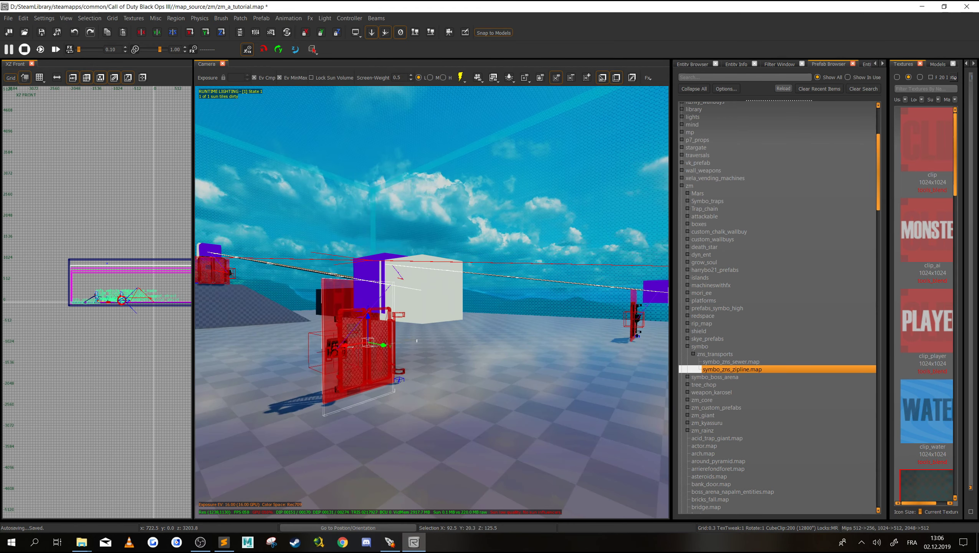
shift+click(368, 273)
right_drag(368, 273, 364, 326)
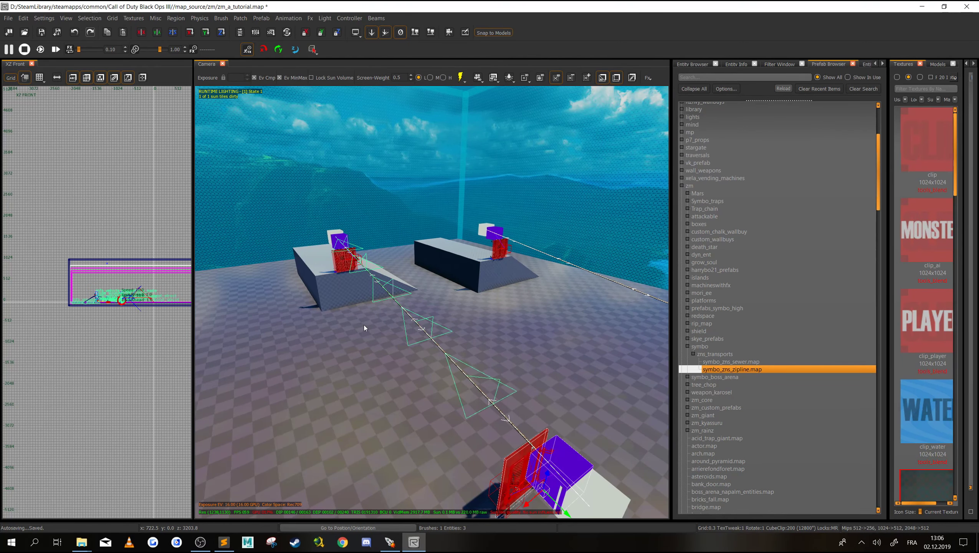
shift+click(335, 234)
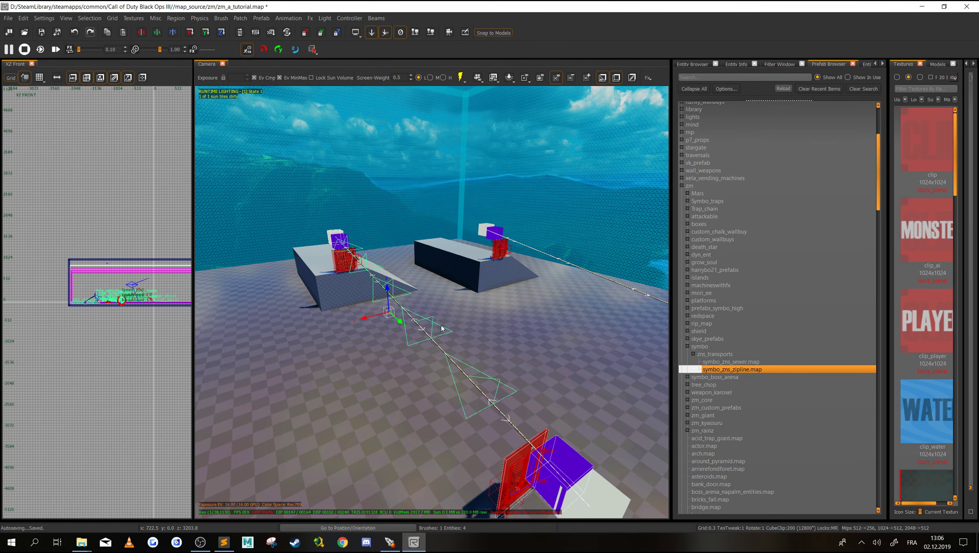
key(BackSpace)
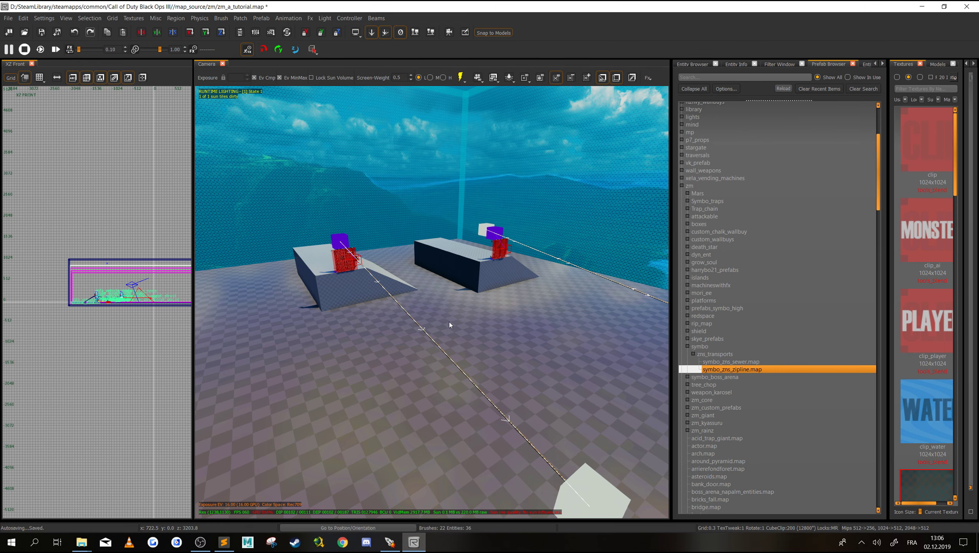
Undo the deletion of the floor-side zipline elements and clear the selection.
right_drag(449, 322, 480, 350)
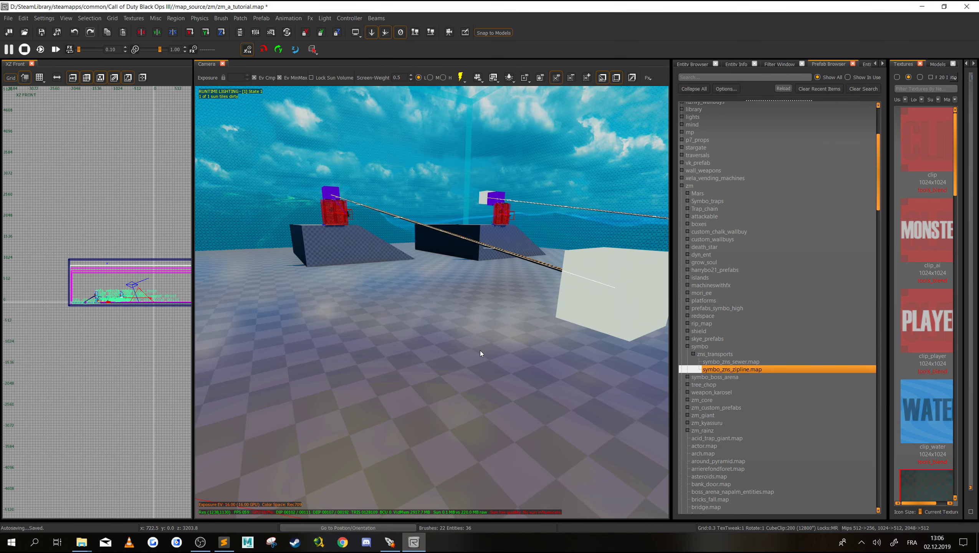
key(ctrl+z)
key(Escape)
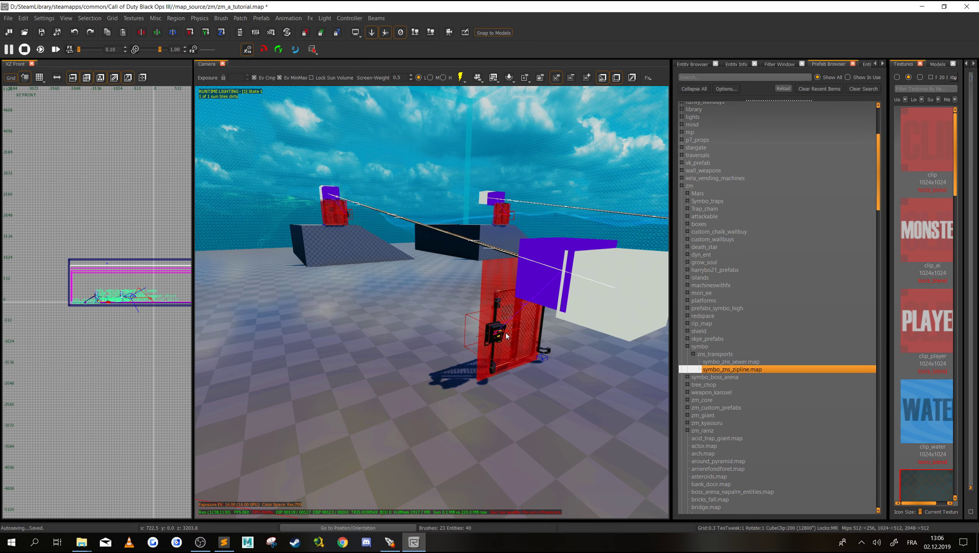
Clear the model value of the control panel struct at the new zipline's floor gate, leaving the key blank.
middle_drag(507, 333, 402, 428)
scroll(422, 287, up, 5)
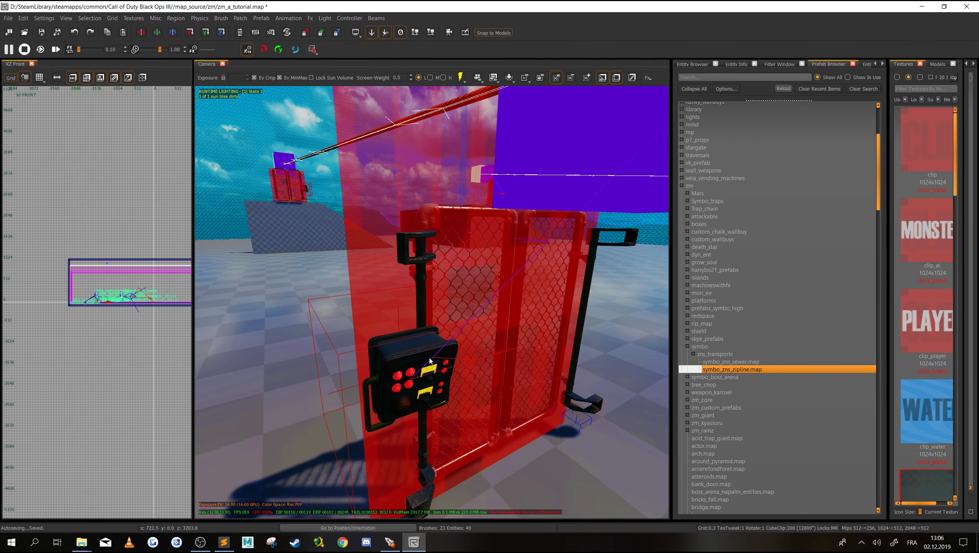
click(398, 367)
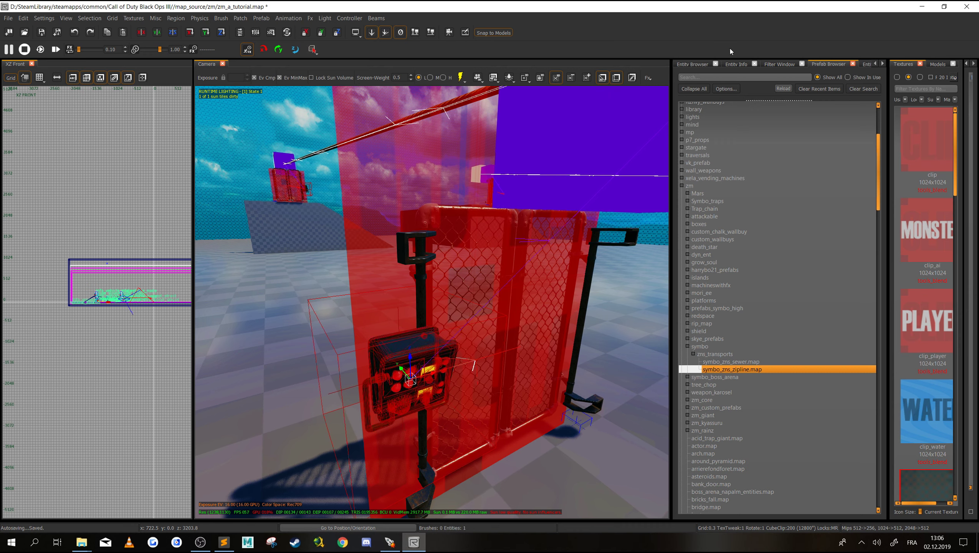
click(731, 64)
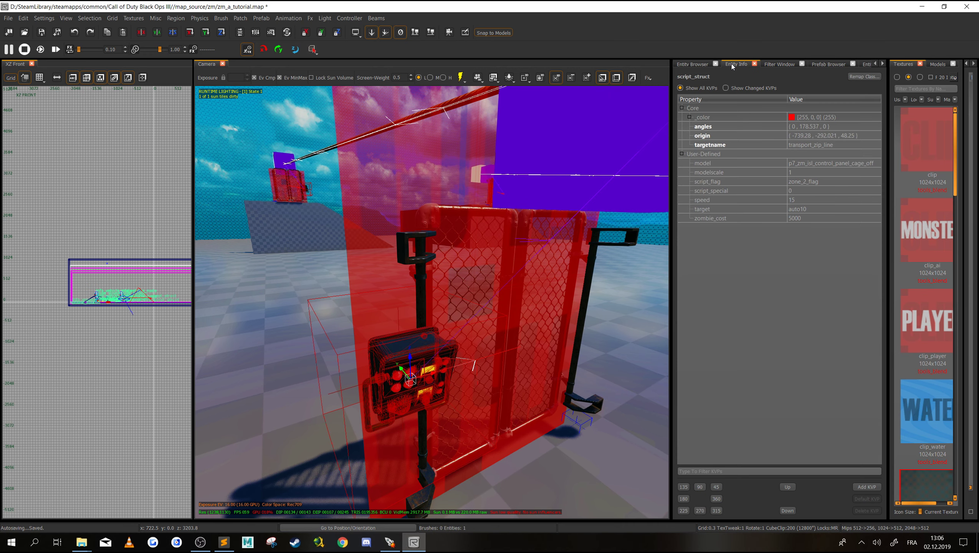
double_click(812, 164)
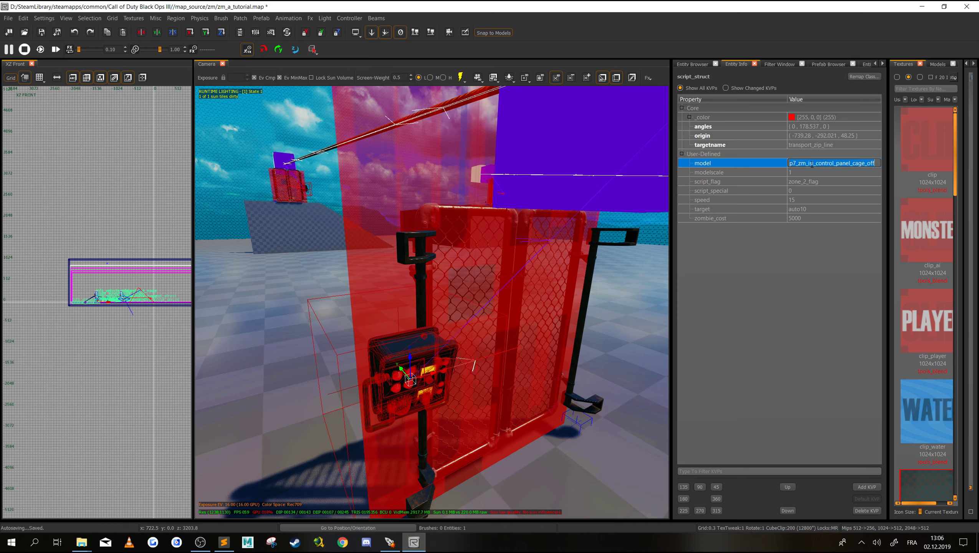
key(BackSpace)
click(795, 265)
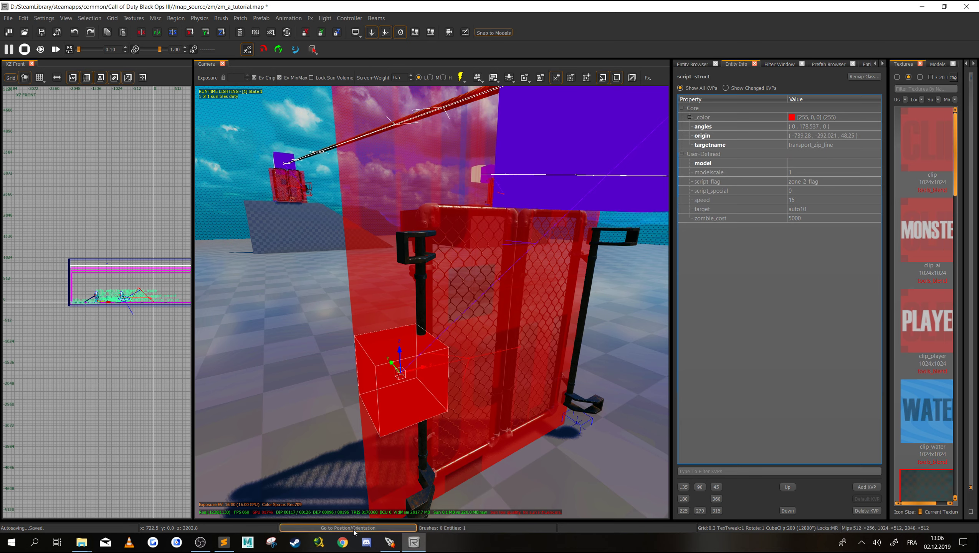
Switch to INSTRUCTIONS.txt in Sublime Text and copy the key name script_string from the KVP list.
mouse_move(224, 542)
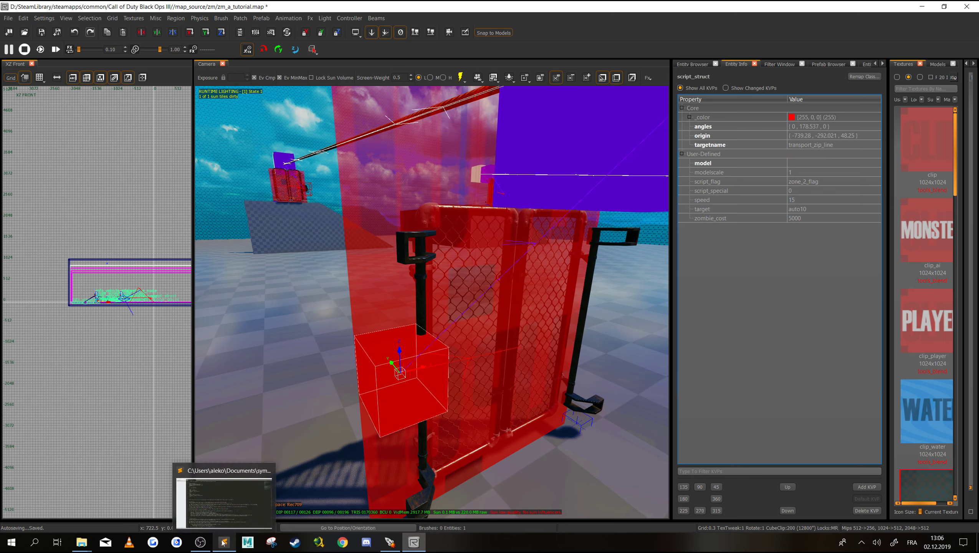
click(224, 501)
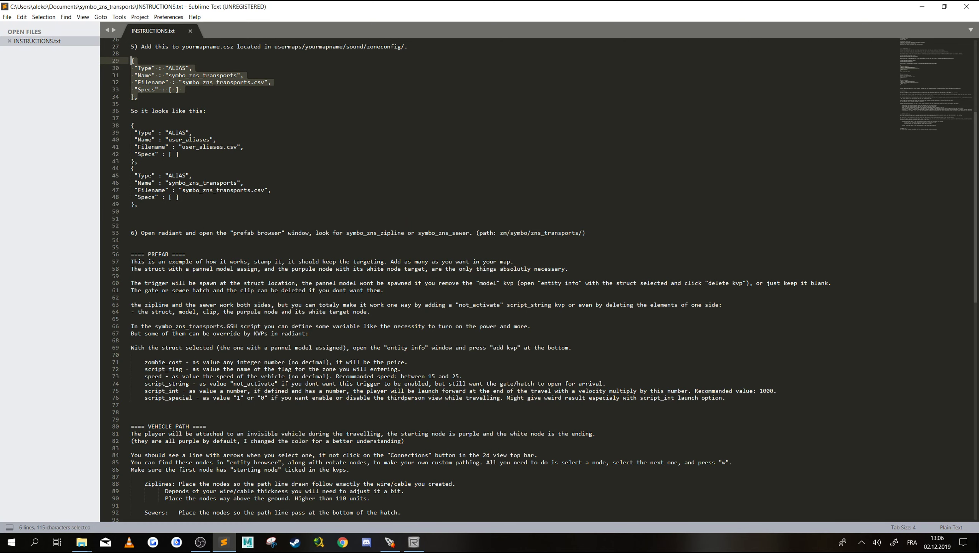
scroll(243, 352, down, 3)
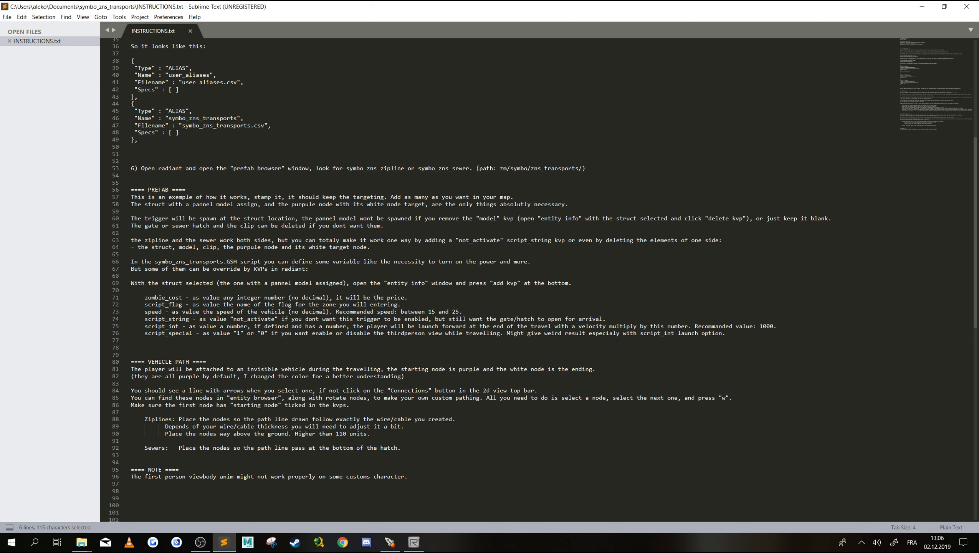
double_click(164, 319)
right_click(161, 318)
click(182, 358)
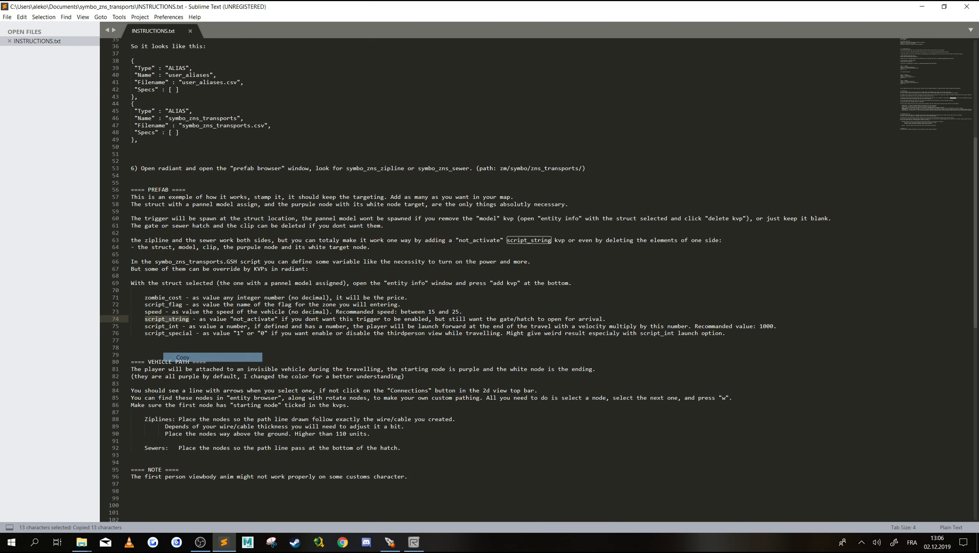
Return to Radiant, add a script_string key with the value not_activate to the panel struct, and minimize the instructions window.
click(409, 545)
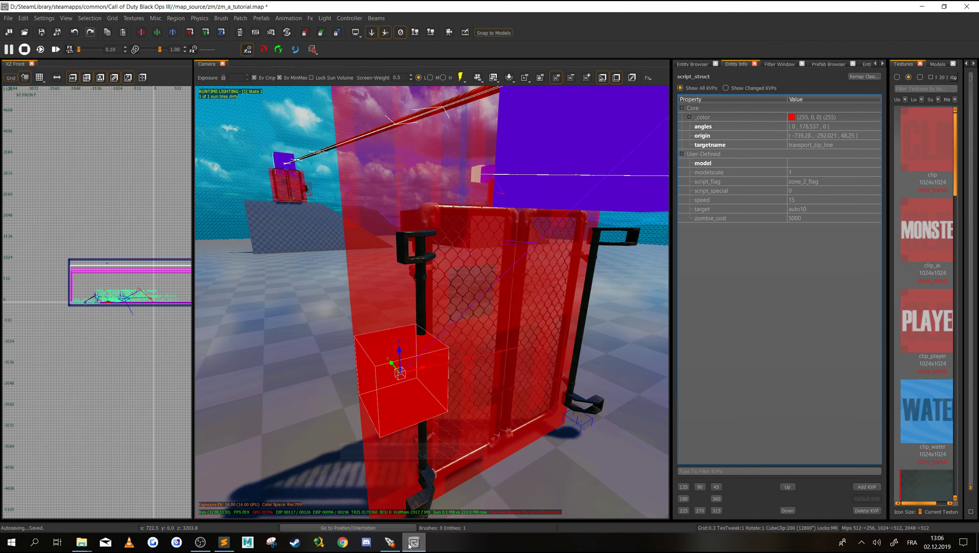
click(867, 486)
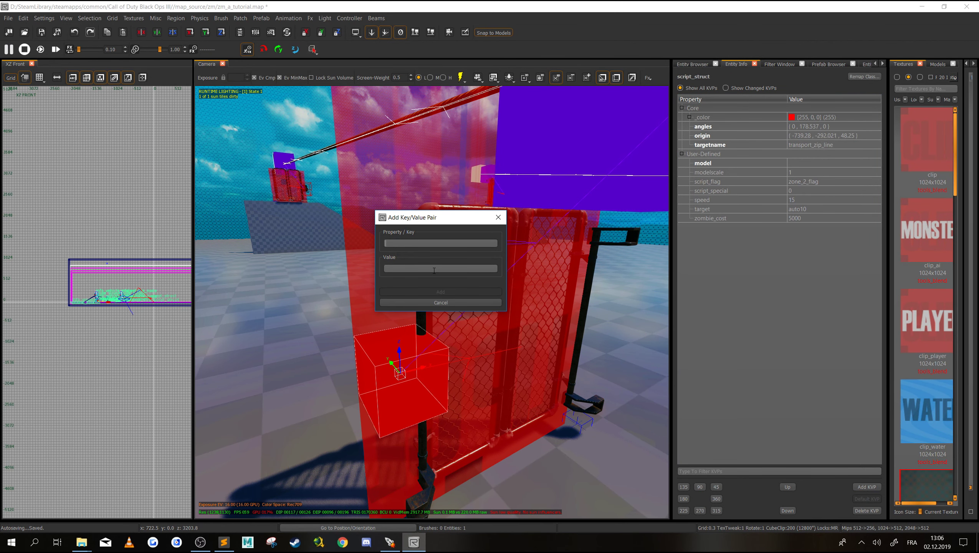
key(ctrl+v)
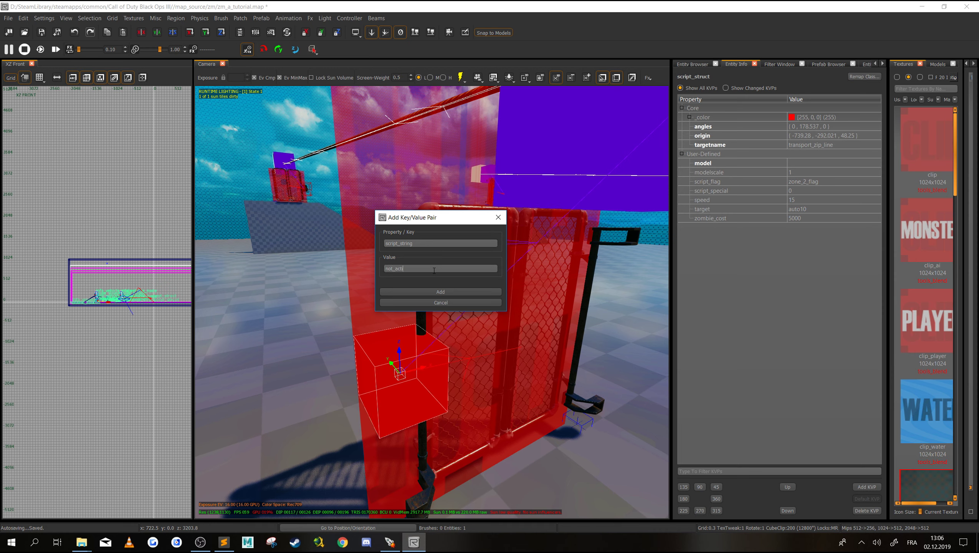
click(429, 291)
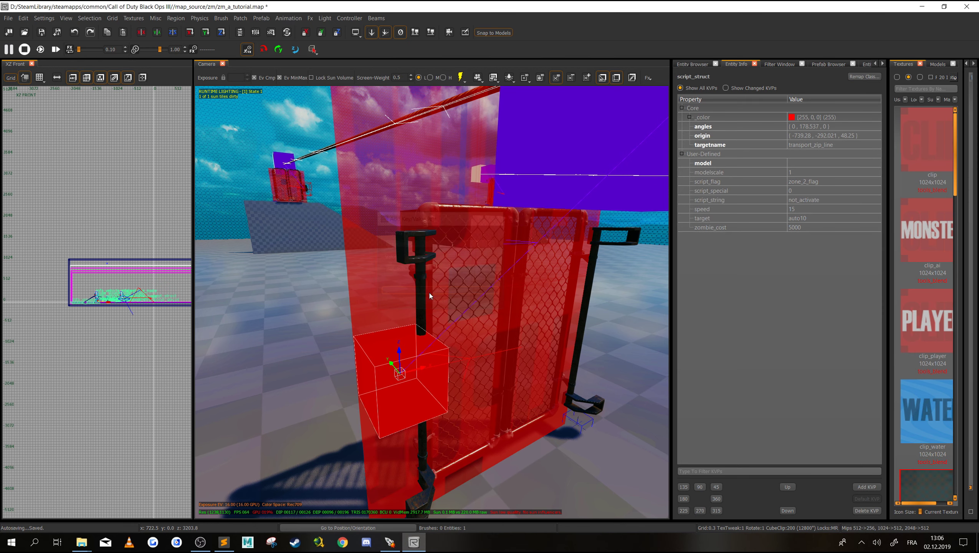
click(224, 542)
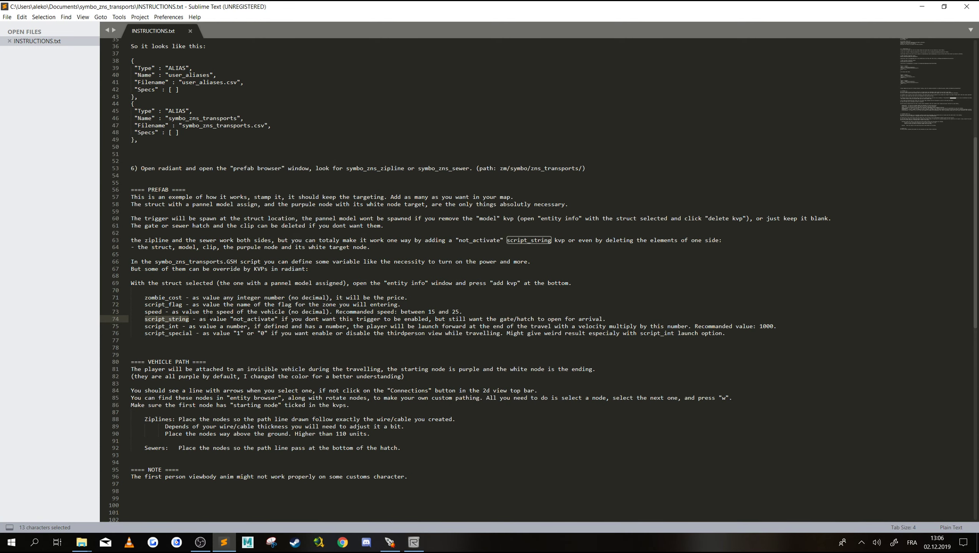
click(922, 6)
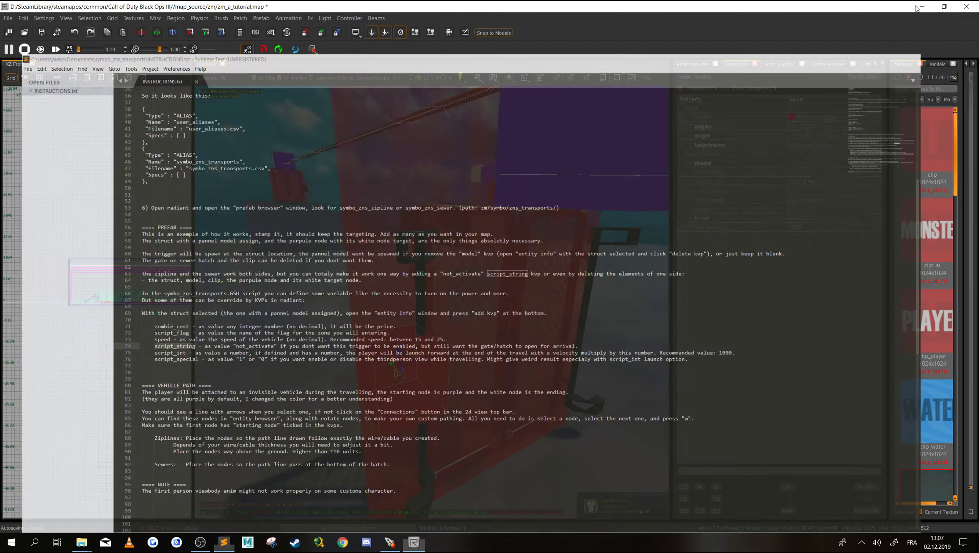
Place the symbo_zns_sewer.map prefab on an empty area of the map floor.
right_drag(480, 293, 447, 291)
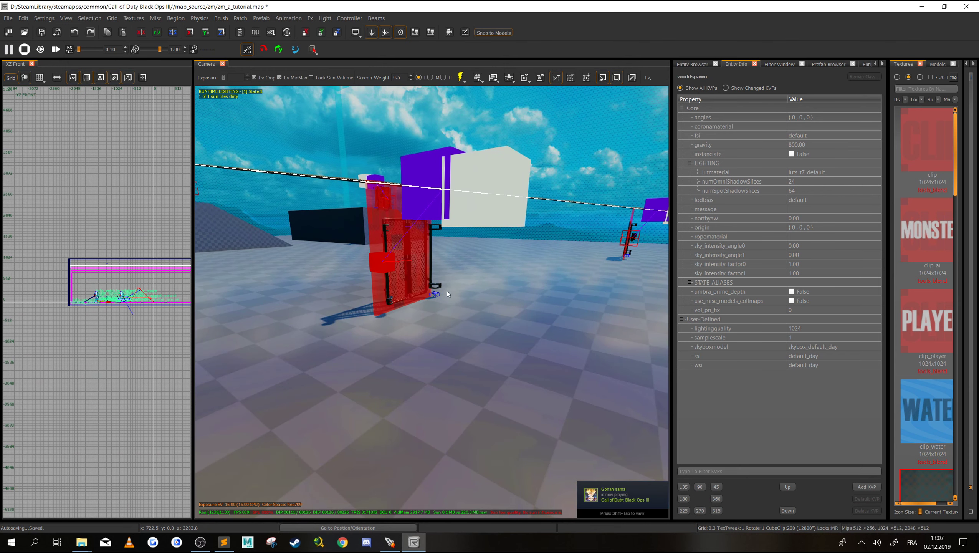
right_drag(341, 196, 335, 190)
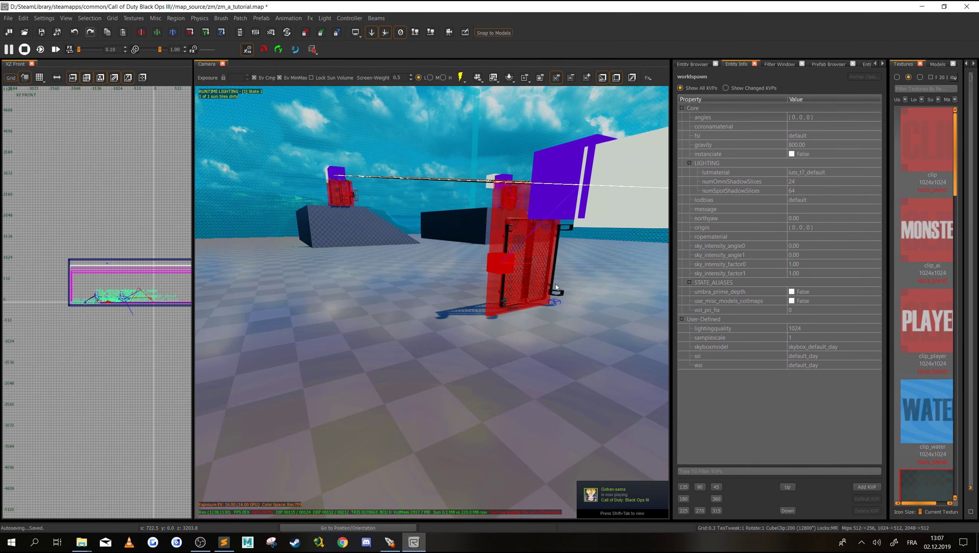
right_drag(526, 247, 488, 228)
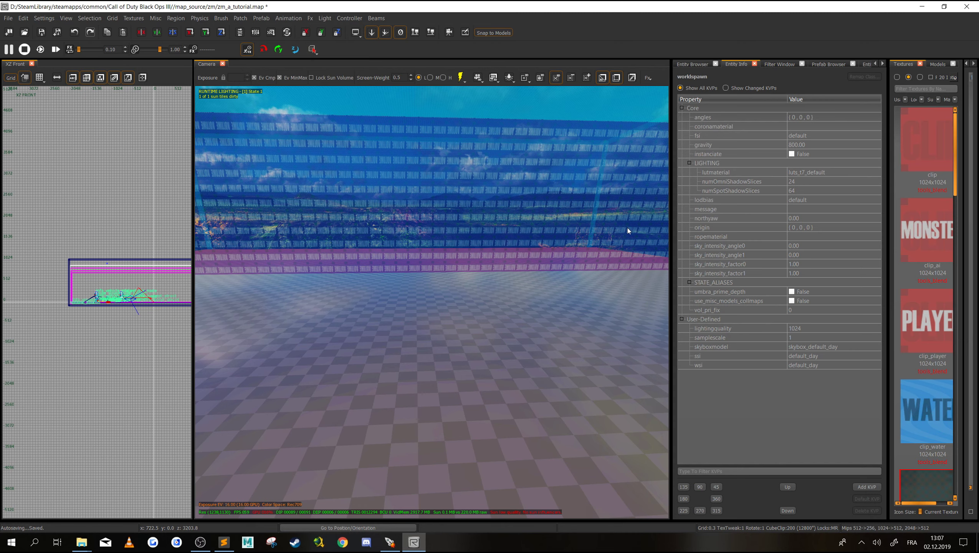
click(828, 64)
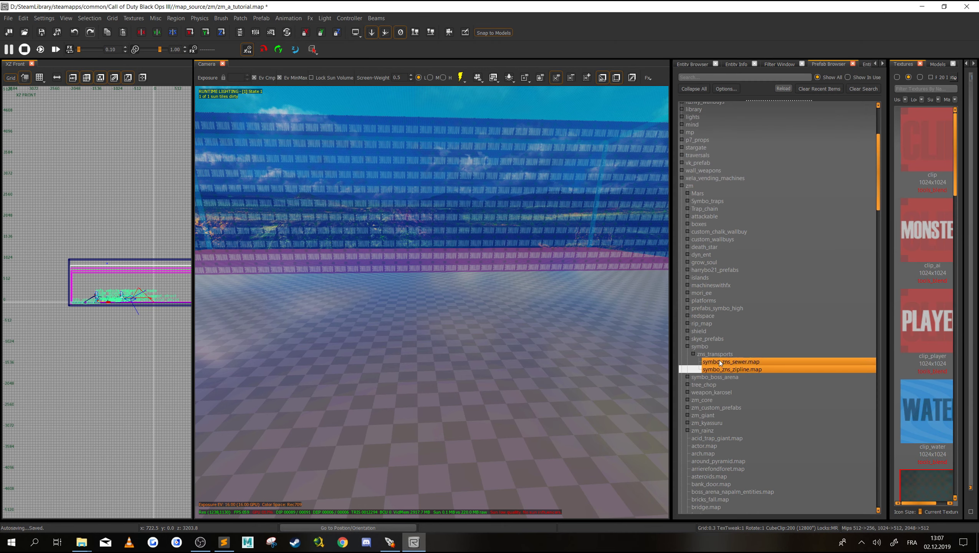
drag(719, 360, 428, 390)
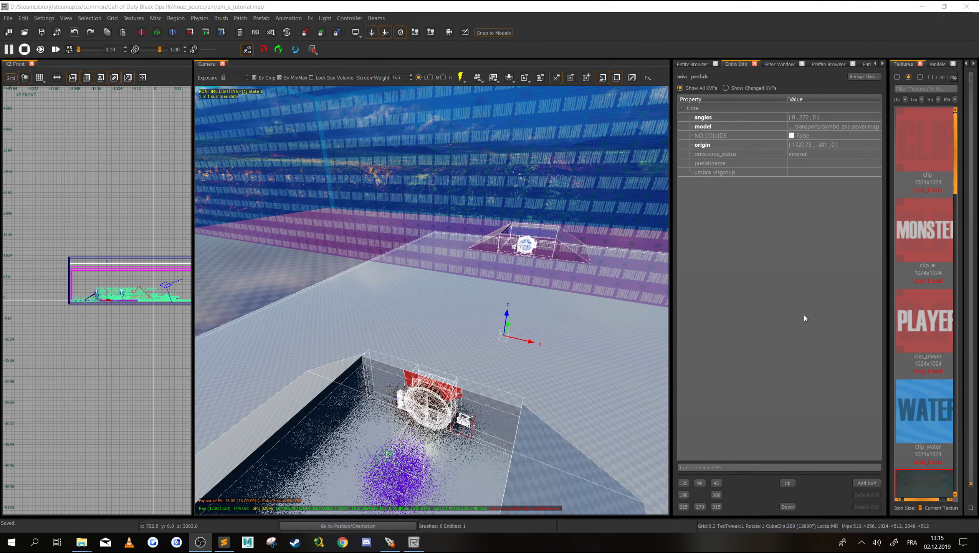
Select the sewer prefab, lower it to a Z origin of -7, and deselect it.
right_drag(566, 336, 566, 336)
key(Escape)
shift+click(510, 317)
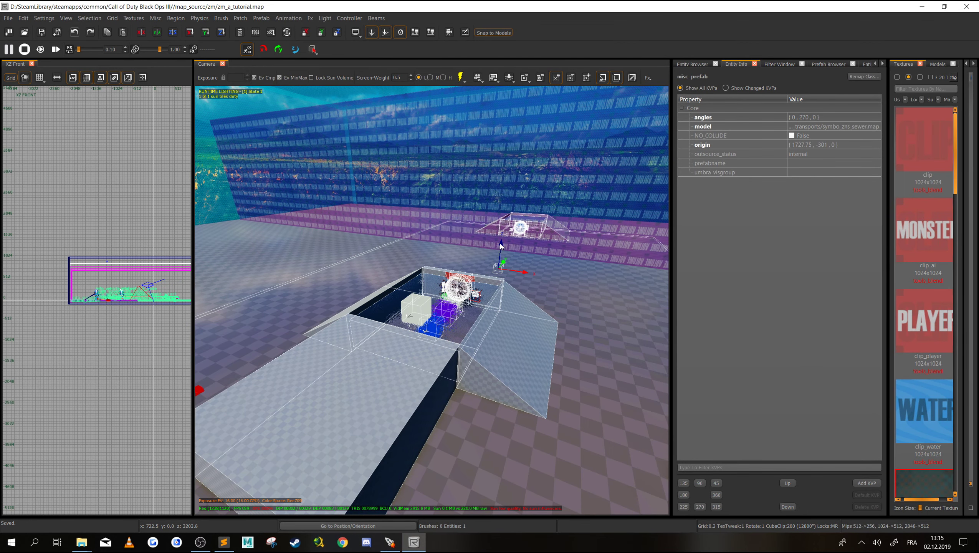
key(Delete)
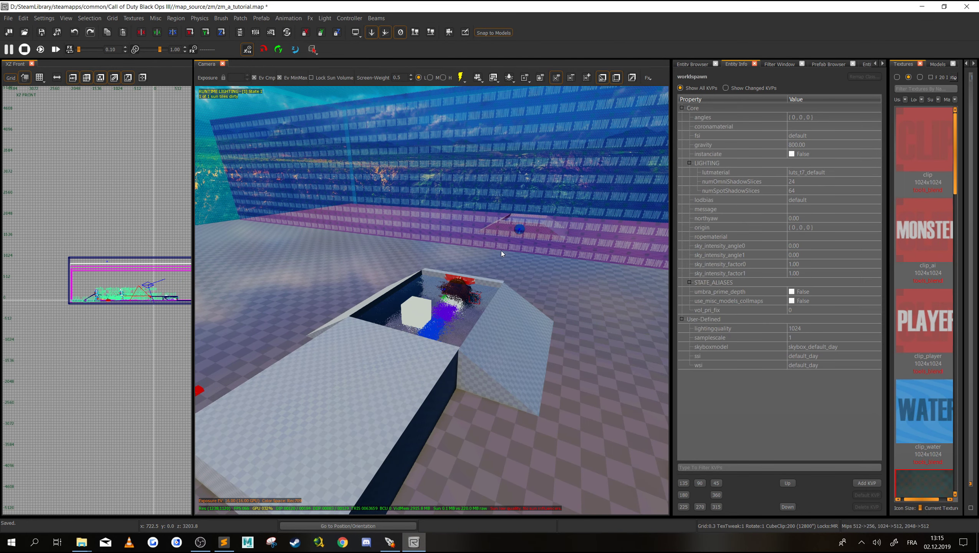
Reselect the lowered sewer prefab and stamp it into separate editable entities.
key(ctrl+z)
right_click(471, 304)
mouse_move(543, 337)
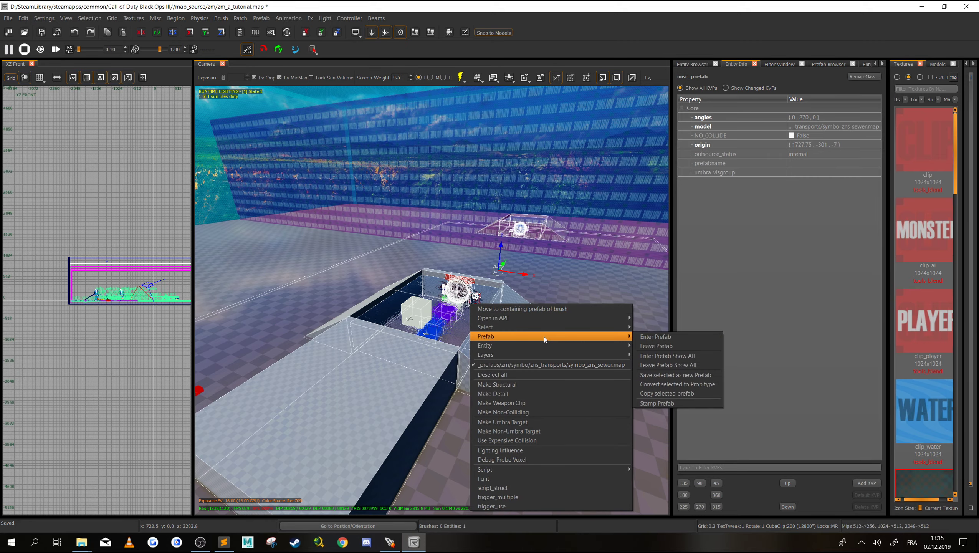
click(657, 403)
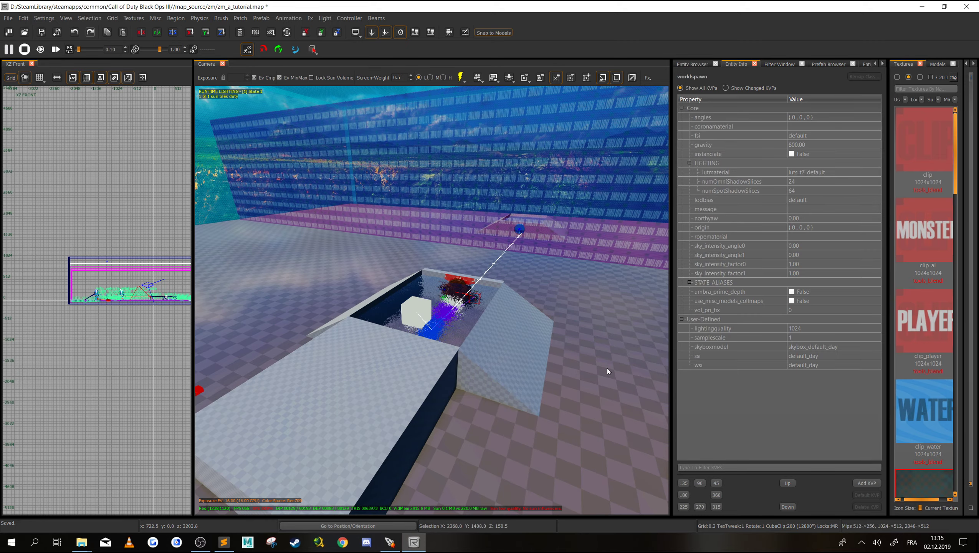
Examine the stamped sewer's control panel struct and round hatch model inside the first basin.
right_drag(509, 349, 492, 314)
click(441, 211)
right_drag(441, 210, 423, 287)
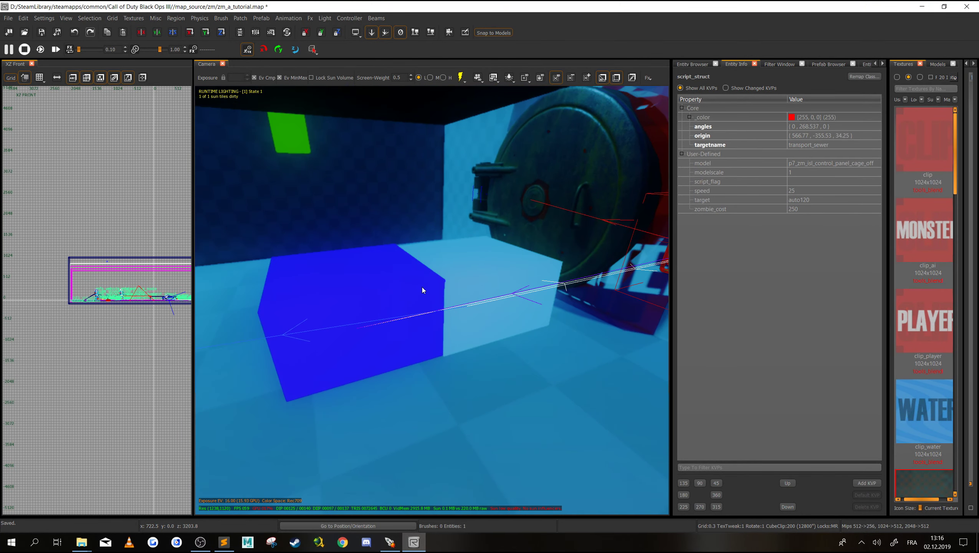
click(372, 307)
key(Escape)
click(556, 170)
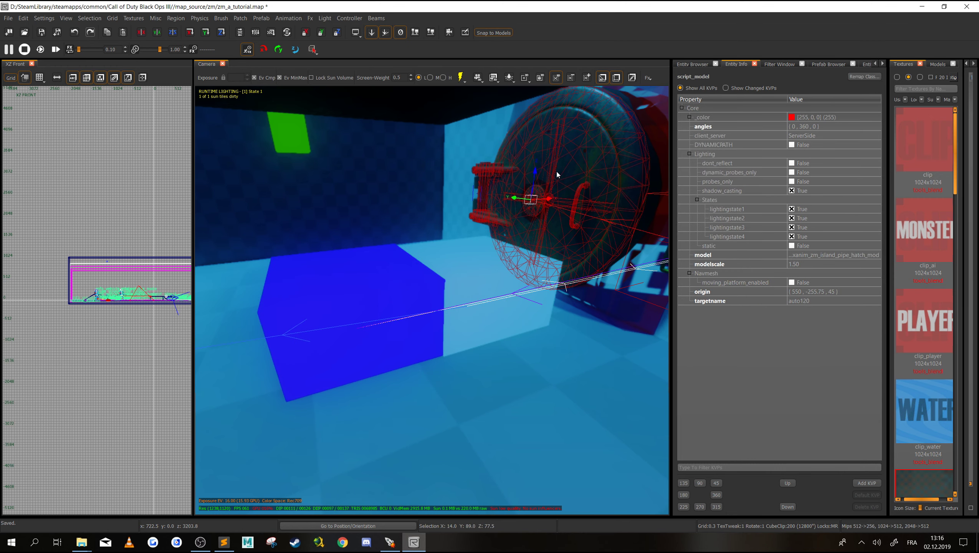
key(Escape)
Check which zone volume surrounds the sewer's far end and set the first basin's panel struct script_flag to zone_2_flag.
mouse_move(582, 236)
right_down()
mouse_move(619, 237)
mouse_move(584, 238)
right_up()
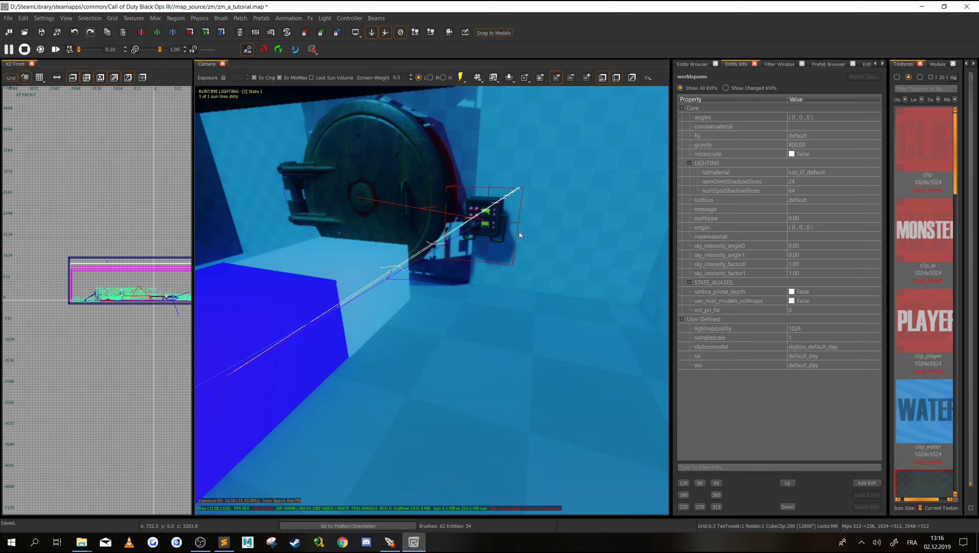
right_drag(489, 221, 478, 201)
right_drag(451, 234, 452, 234)
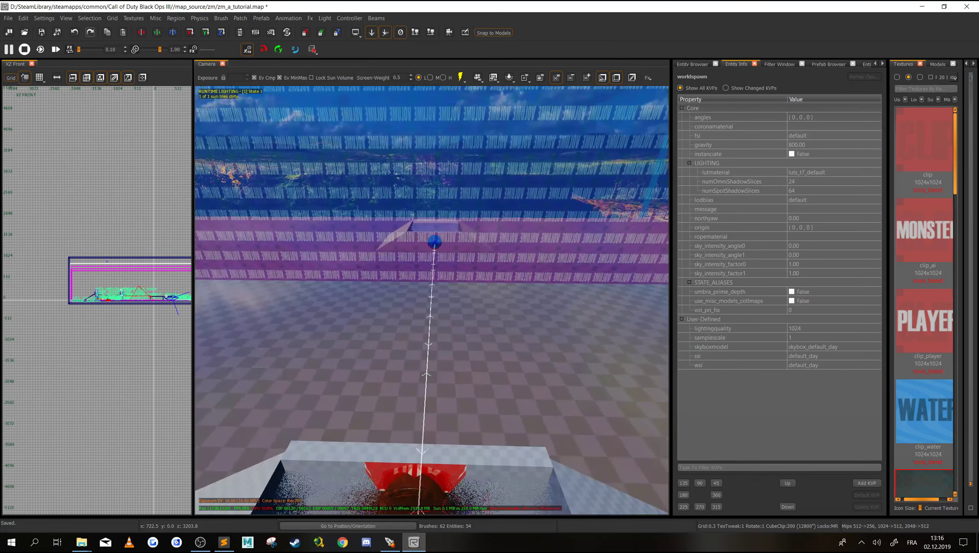
shift+click(455, 226)
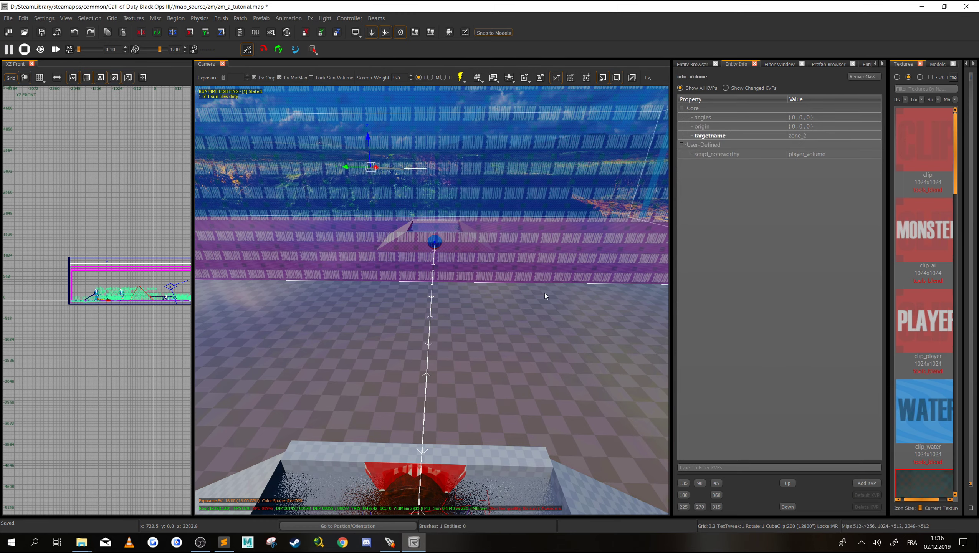
key(Escape)
right_drag(504, 337, 505, 337)
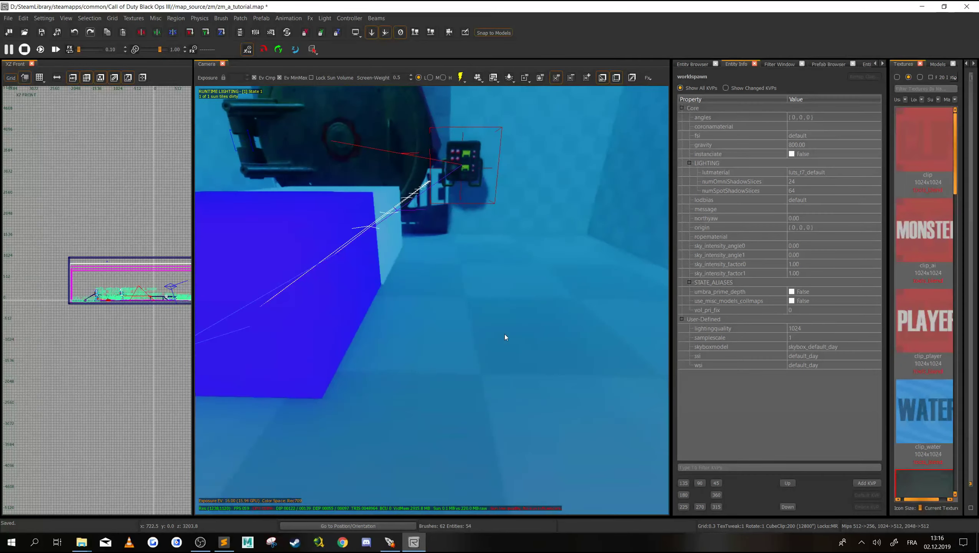
shift+click(463, 172)
click(809, 182)
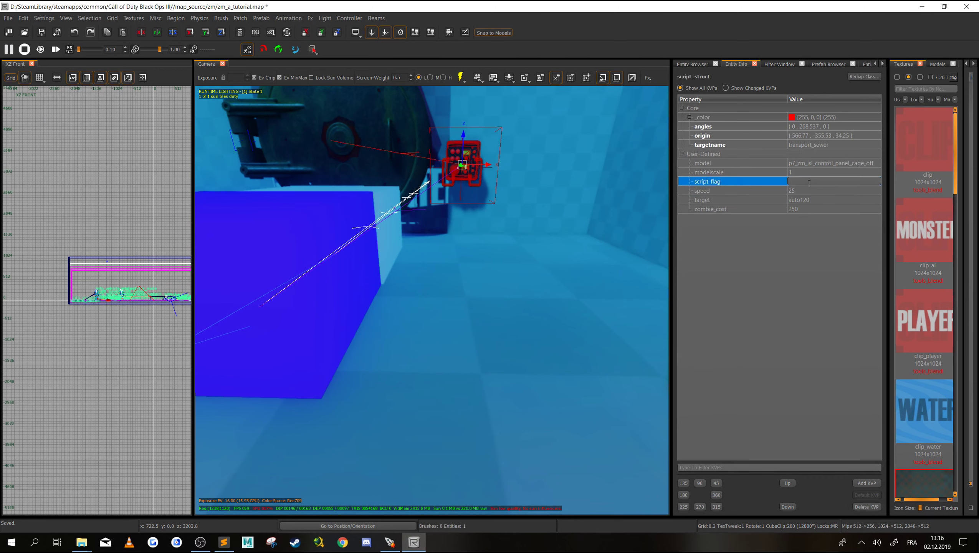
text(zone_2_flag)
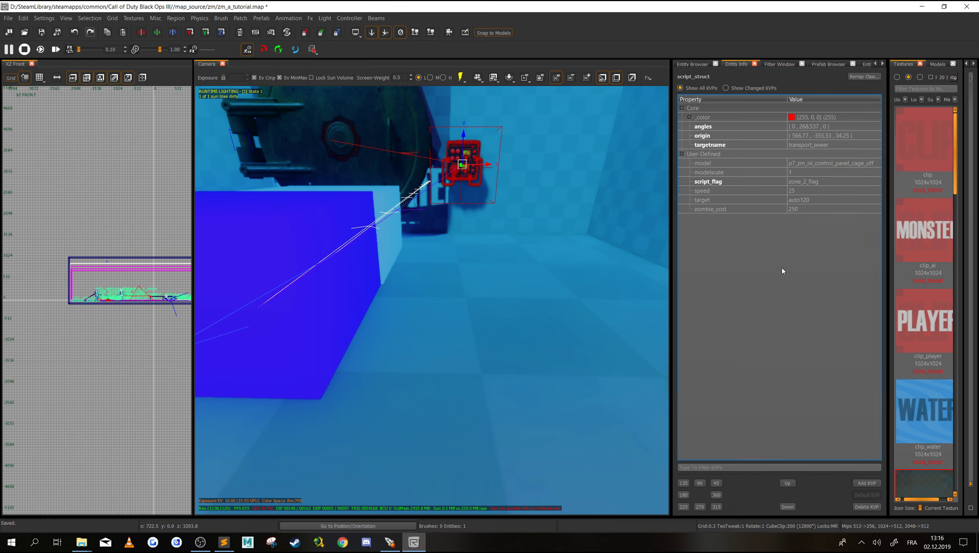
key(Escape)
Inspect the key values of the other basin's control panel struct and of the white vehicle node above the water.
ctrl+right_drag(410, 277, 409, 275)
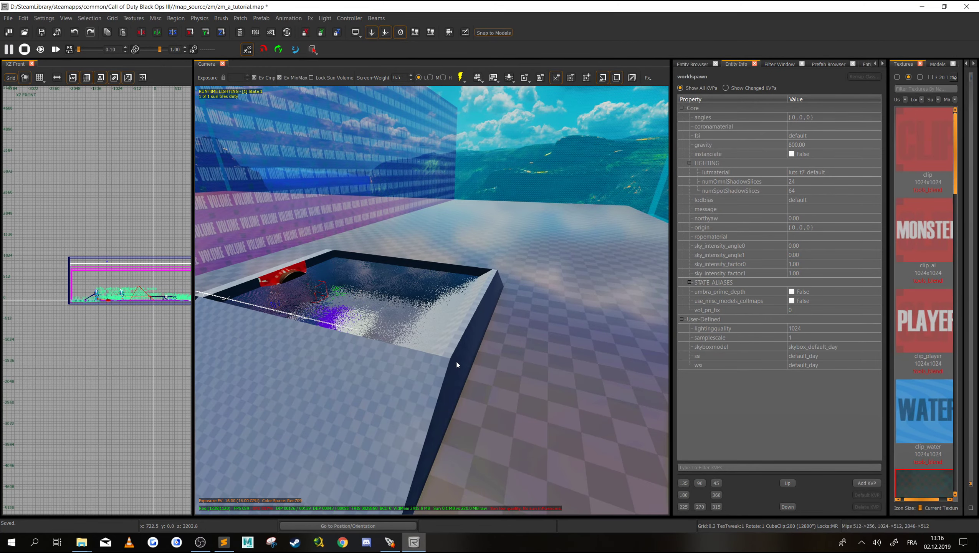
right_drag(425, 390, 424, 360)
click(477, 260)
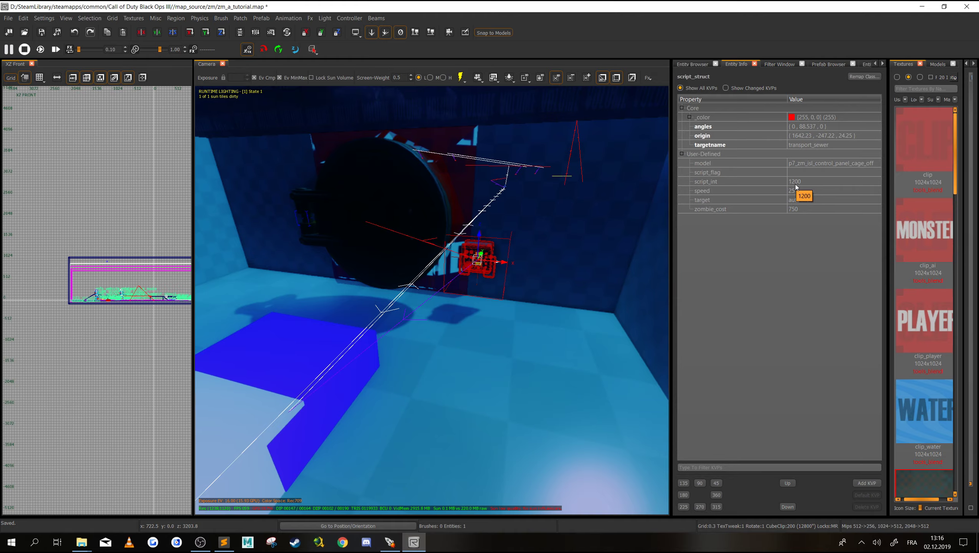
key(Escape)
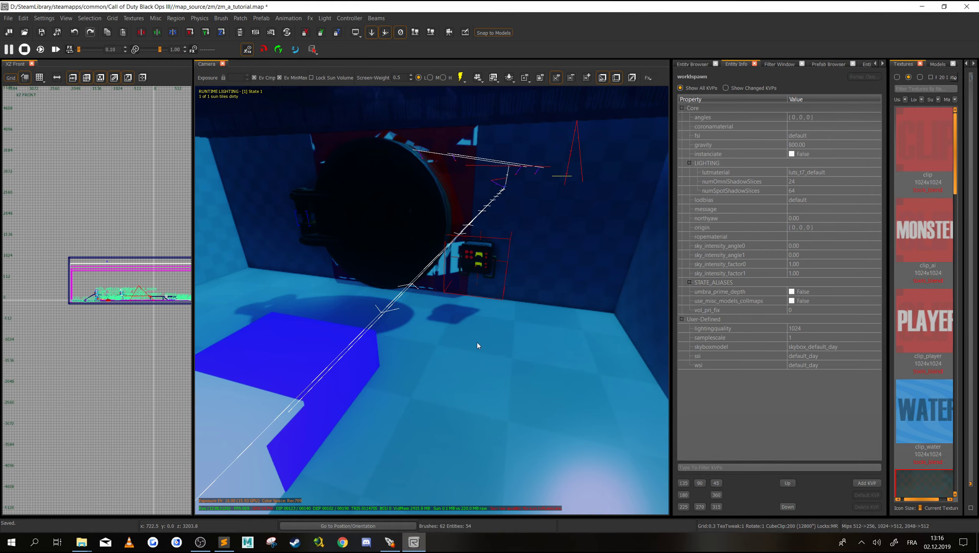
right_drag(477, 342, 401, 352)
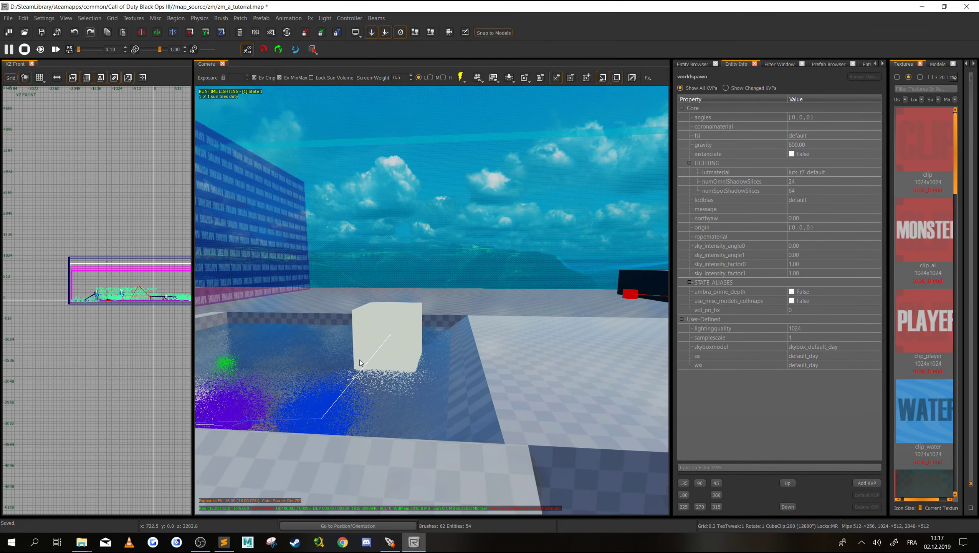
click(387, 339)
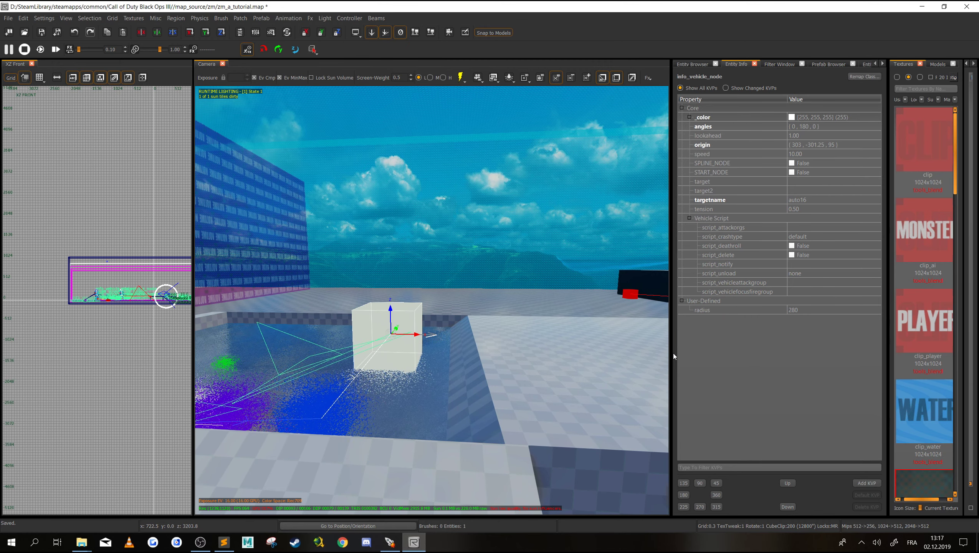
key(Escape)
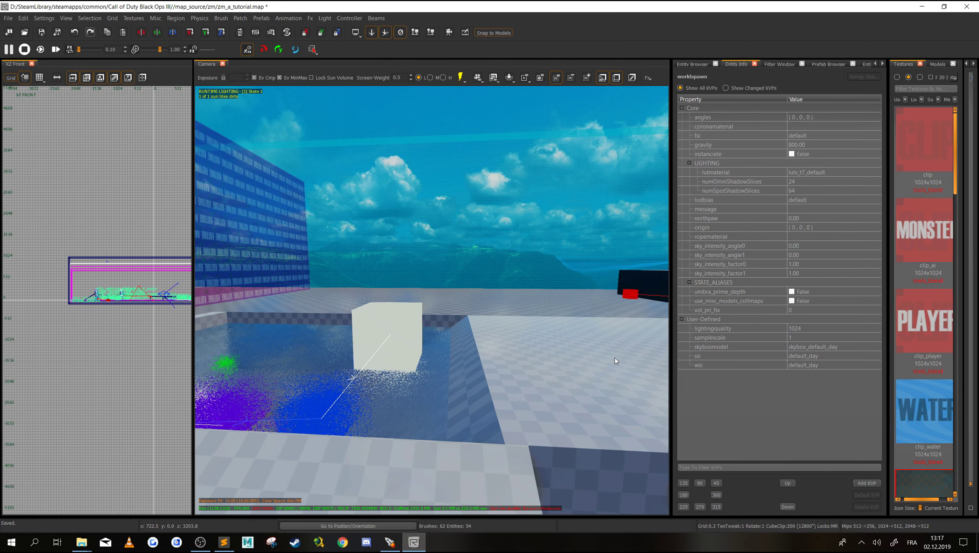
Place another symbo_zns_sewer.map prefab on the open floor, rotate it about the Z axis, and move it into position.
right_drag(614, 358, 615, 357)
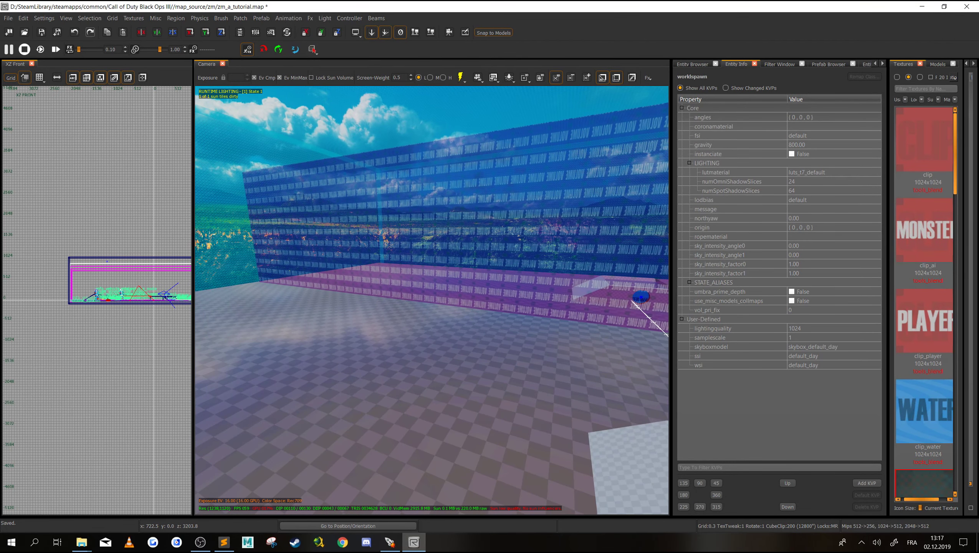
click(774, 65)
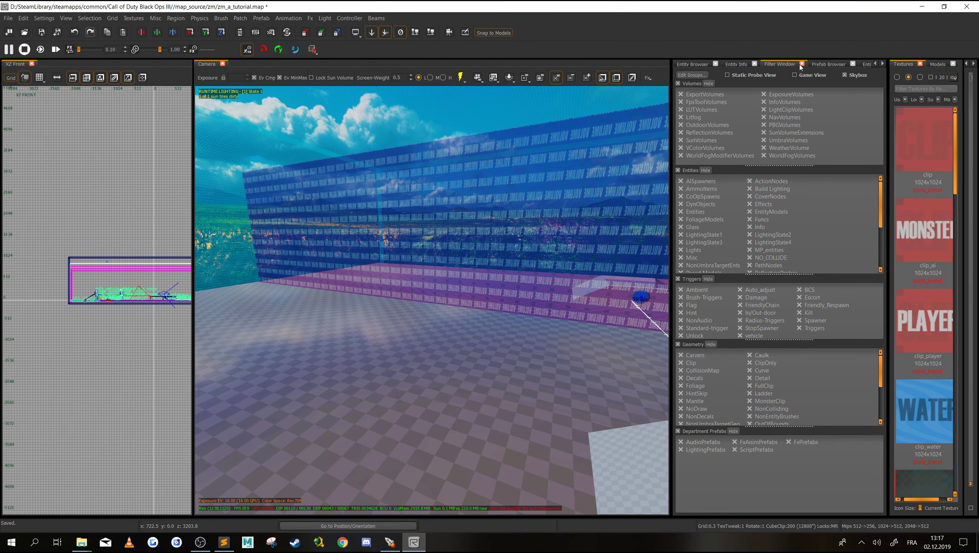
click(818, 63)
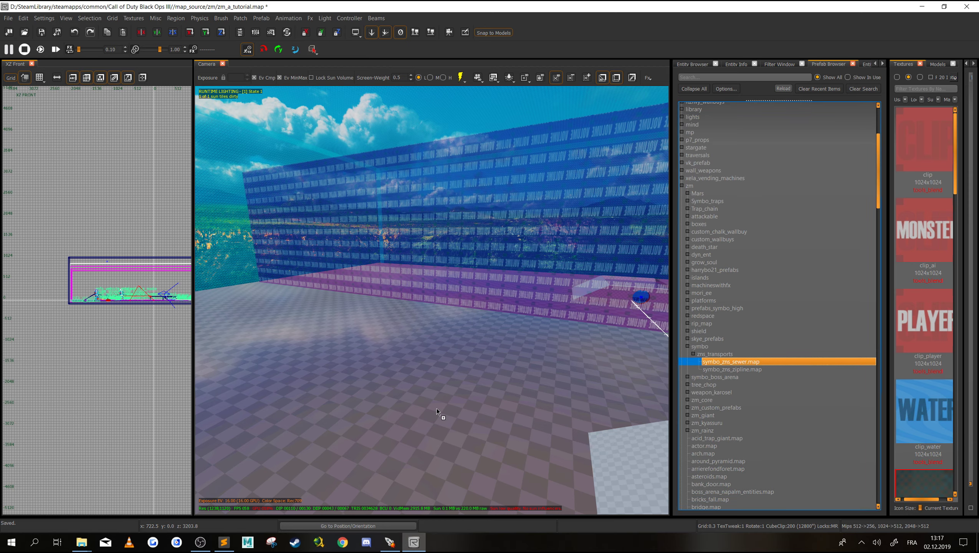
drag(386, 407, 386, 407)
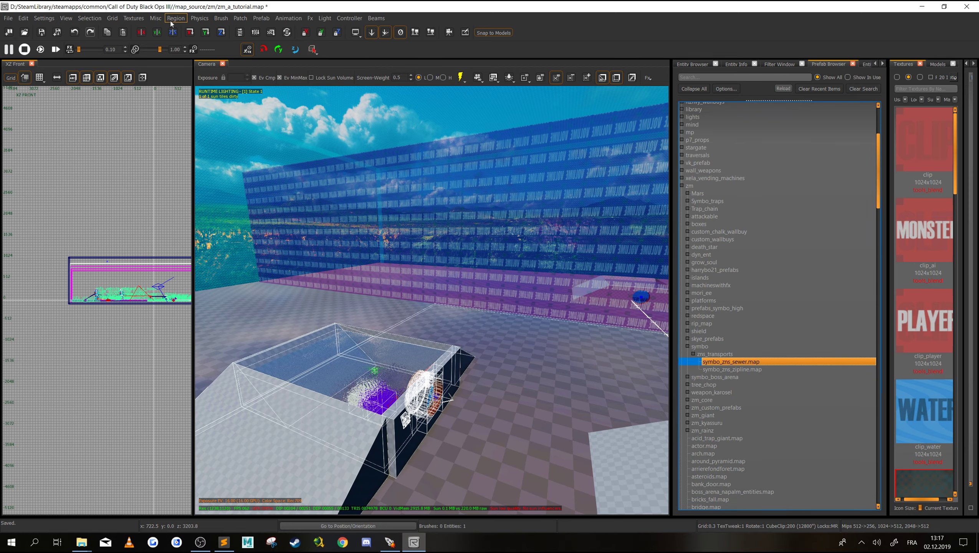
click(221, 33)
right_drag(605, 283, 604, 283)
drag(554, 303, 302, 277)
mouse_move(301, 278)
right_down()
mouse_move(385, 343)
mouse_move(513, 353)
right_up()
key(Escape)
Stamp the newly placed sewer prefab into separate editable entities.
shift+click(366, 265)
right_click(366, 265)
mouse_move(435, 296)
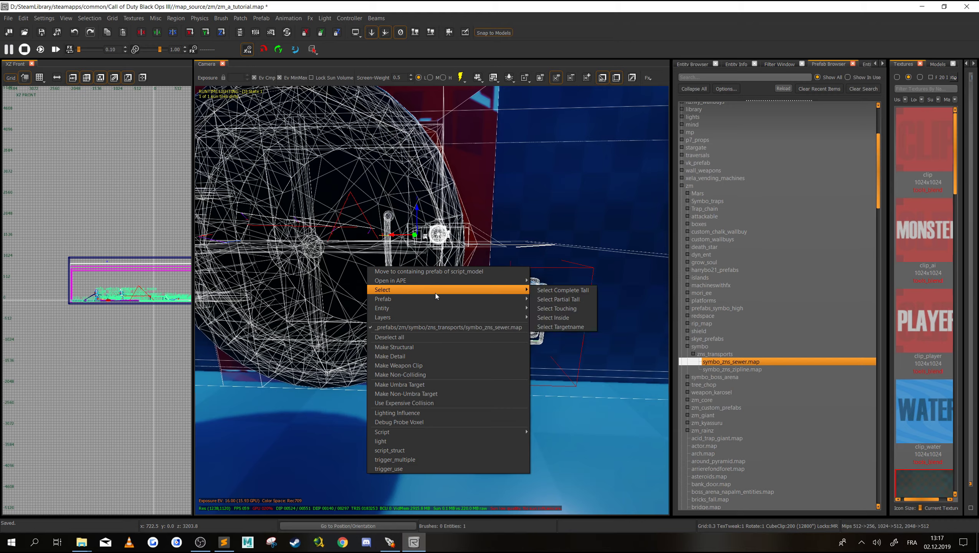
mouse_move(464, 299)
click(560, 365)
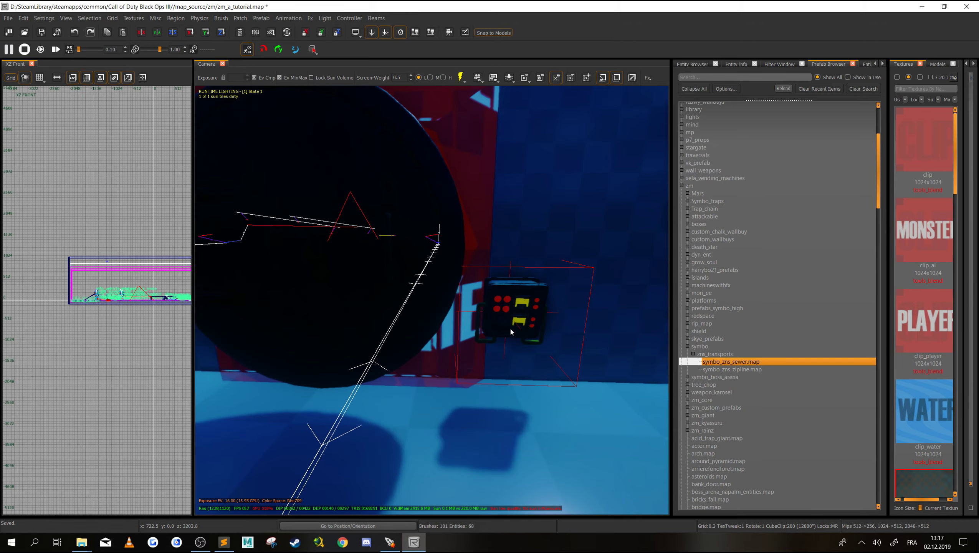
Clear the target value of the purple start vehicle node inside the newly stamped sewer, and deselect the node.
right_drag(507, 328, 469, 340)
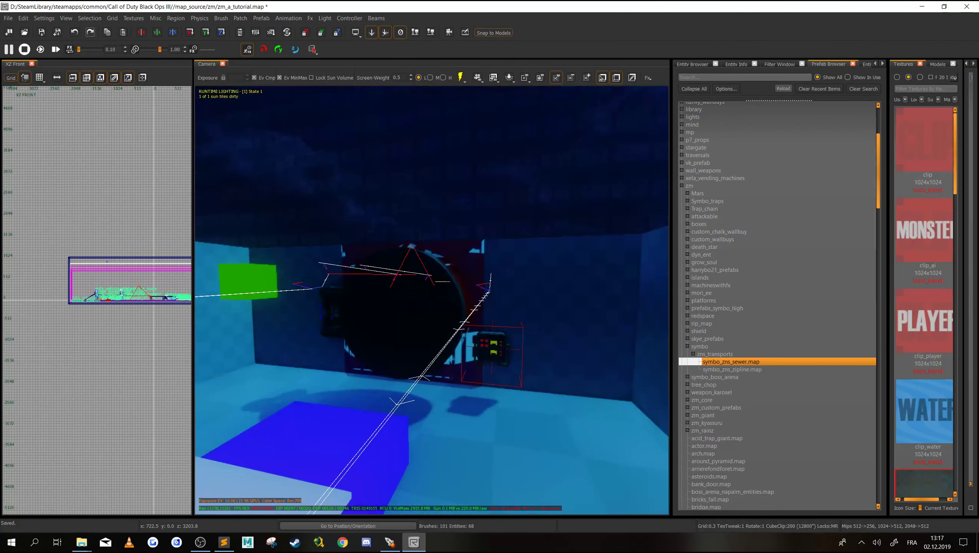
click(489, 351)
mouse_move(521, 339)
right_down()
mouse_move(534, 336)
mouse_move(520, 339)
right_up()
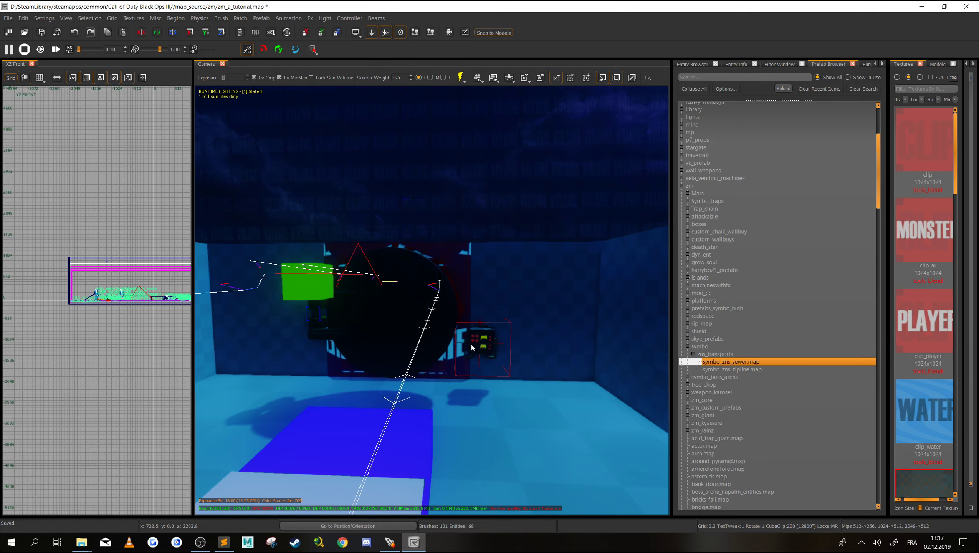
right_drag(470, 343, 469, 342)
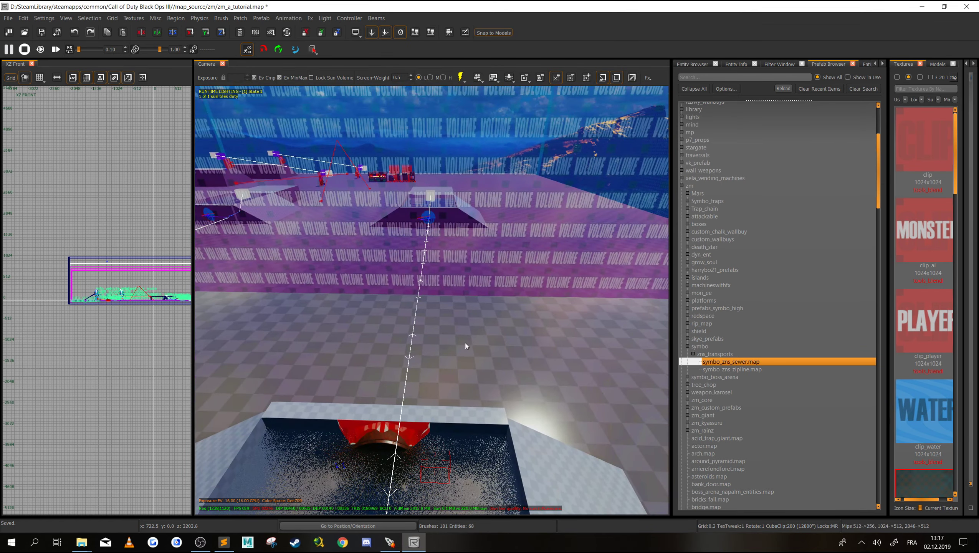
right_drag(436, 355, 436, 358)
click(445, 331)
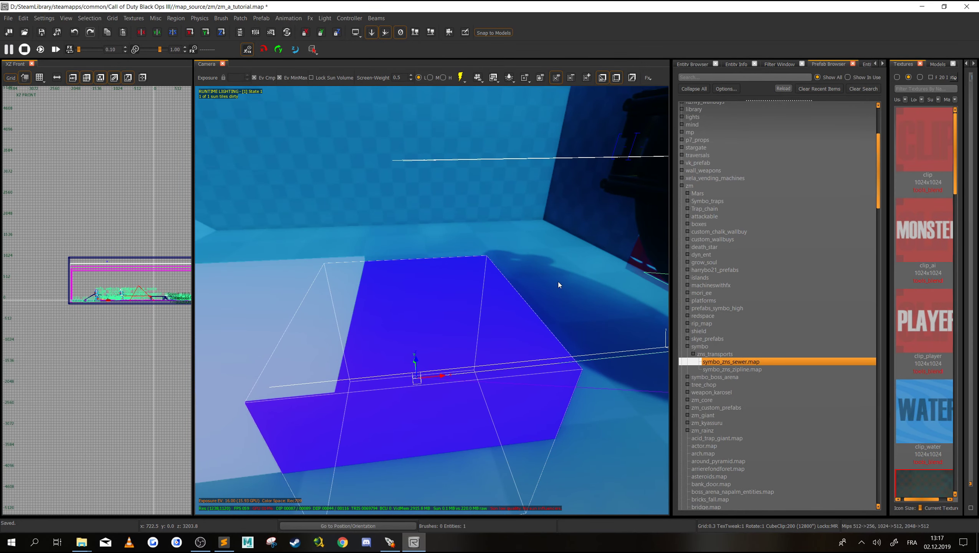
click(736, 65)
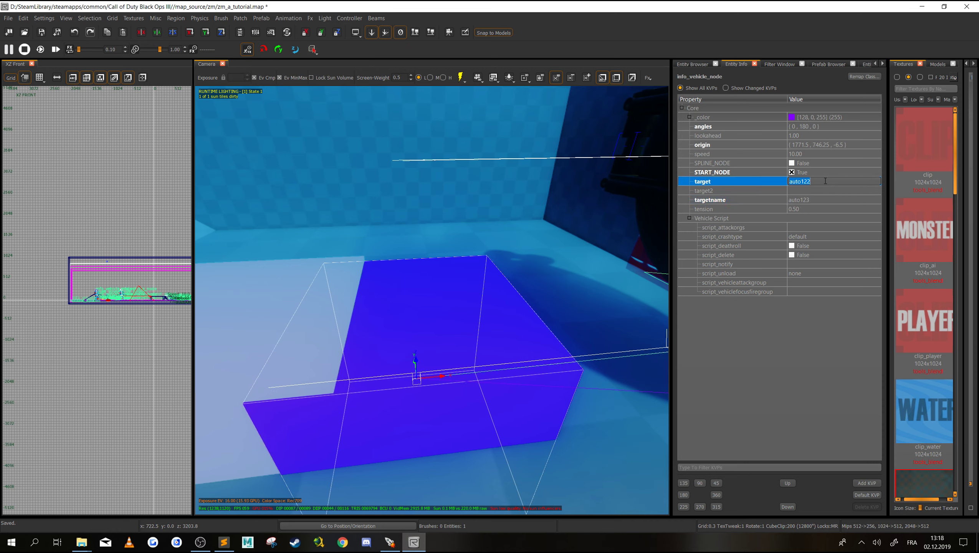
click(788, 295)
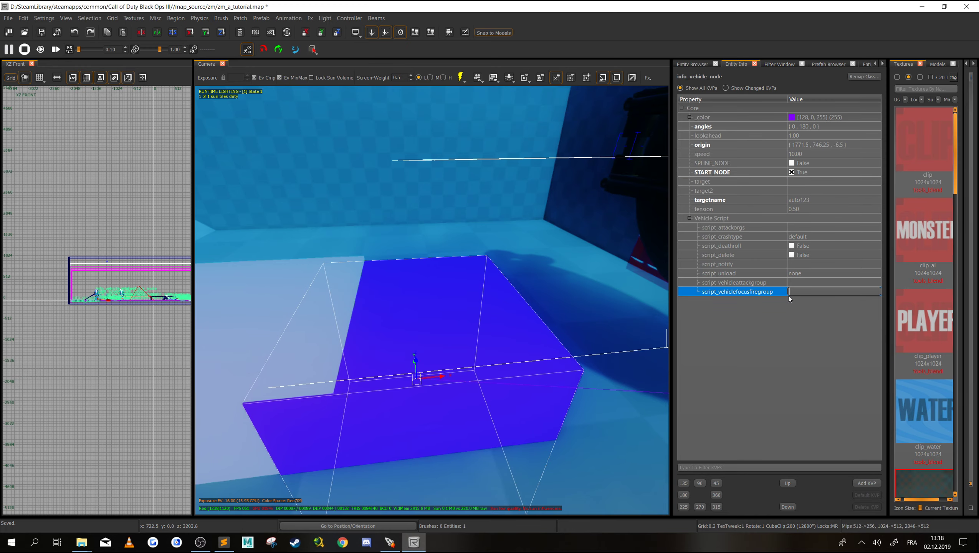
key(Escape)
Search the entity list for node and place an info_vehicle_node on the floor in front of the sewer pipe opening.
right_drag(512, 307, 654, 306)
mouse_move(432, 300)
right_down()
mouse_move(391, 321)
mouse_move(450, 321)
mouse_move(439, 303)
right_up()
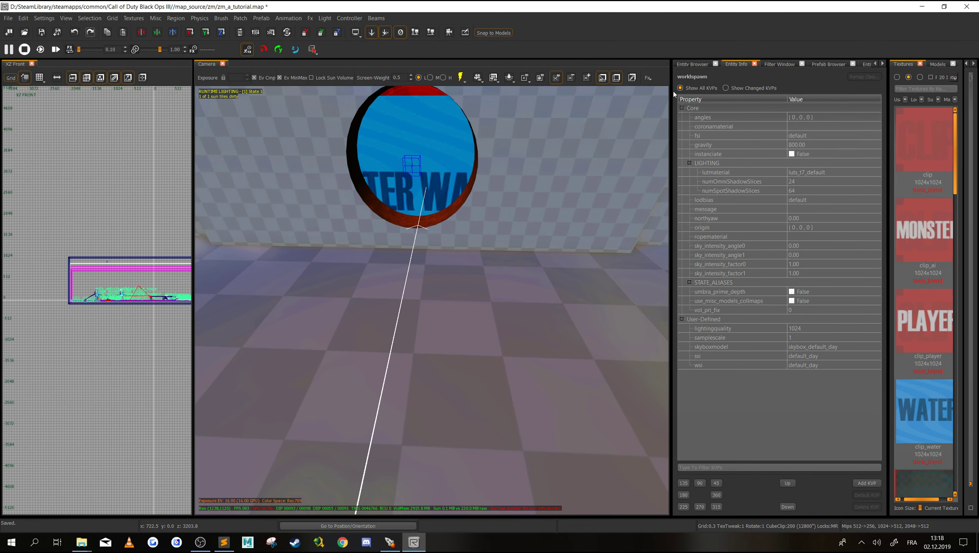
click(691, 65)
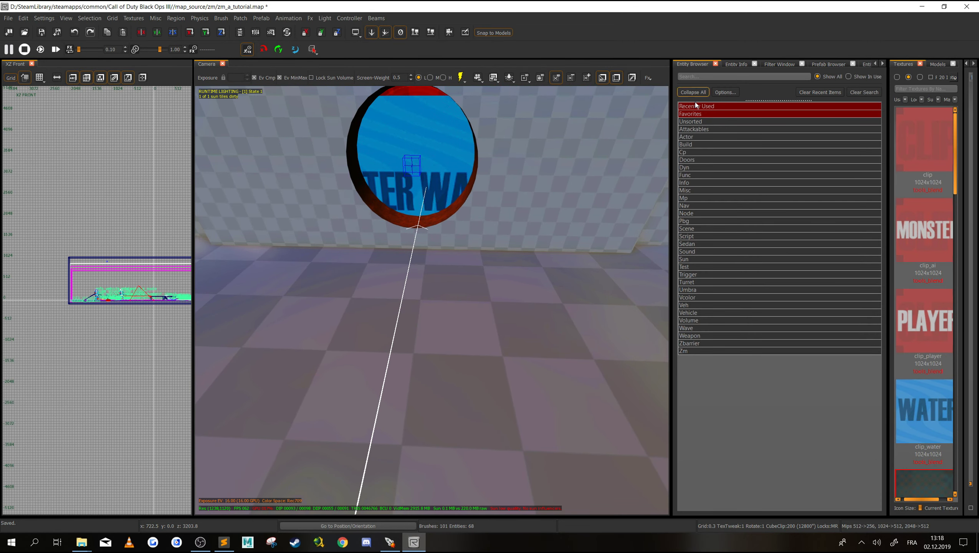
click(688, 77)
text(node)
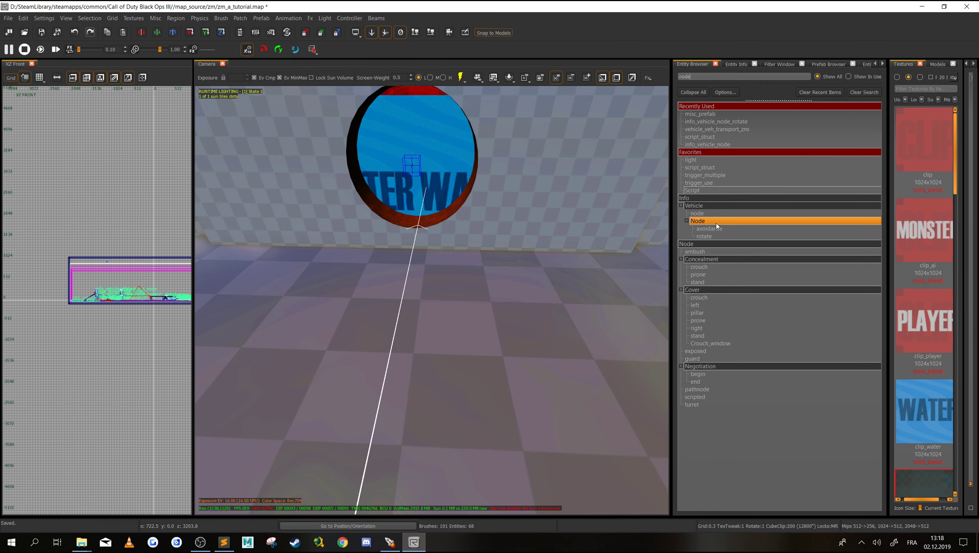
drag(389, 353, 390, 354)
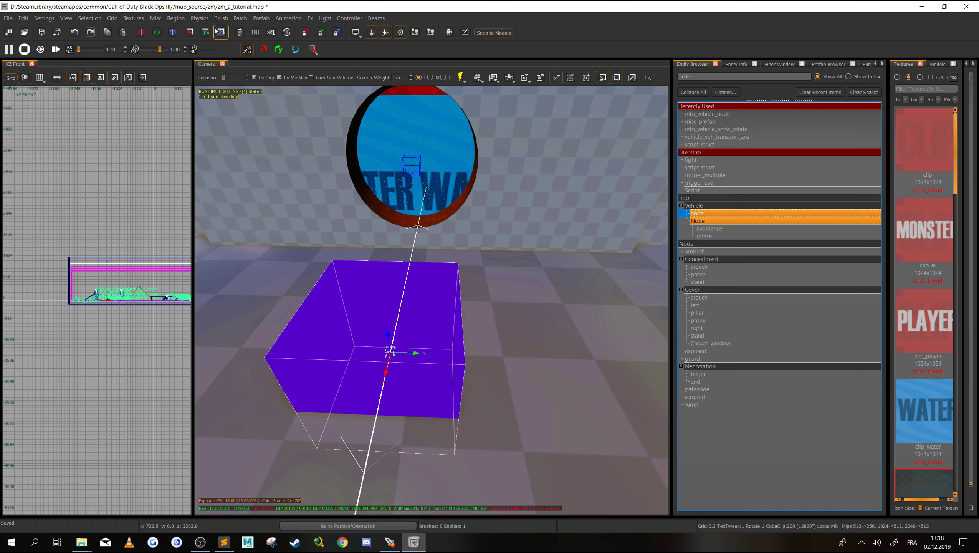
right_drag(363, 483, 415, 343)
Connect the vehicle node at the pipe opening to the new purple vehicle node on the floor.
key(Escape)
shift+click(418, 311)
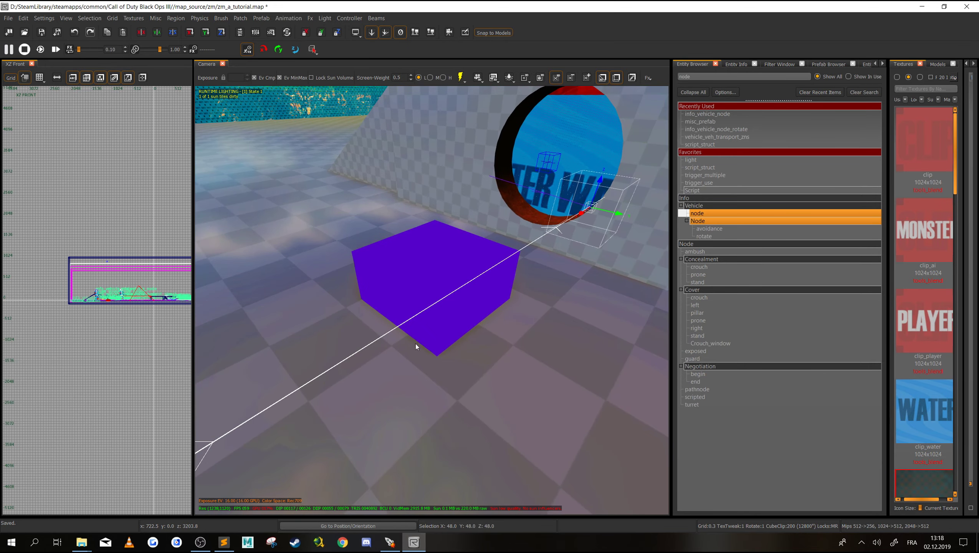
shift+click(403, 245)
key(w)
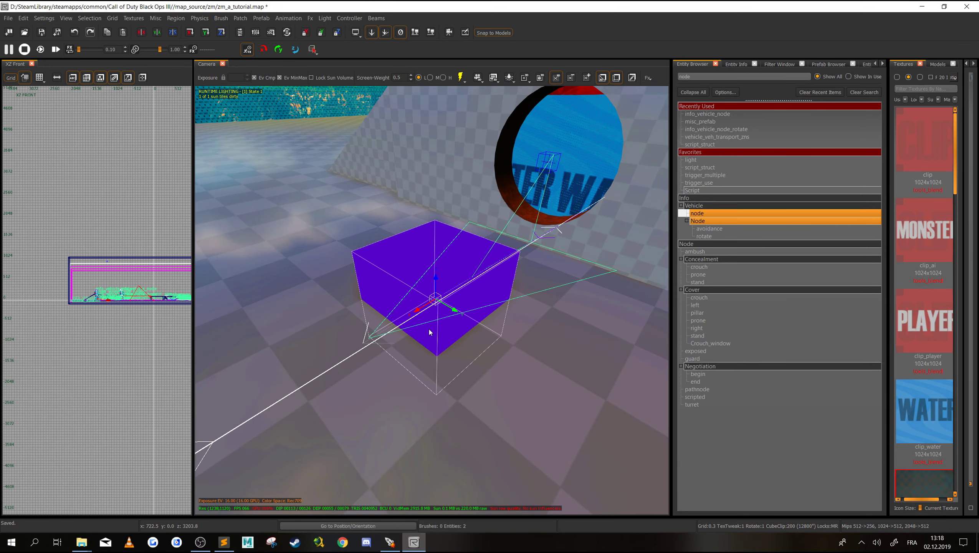
Place an info_vehicle_node_rotate entity on the open floor away from the purple vehicle node.
right_drag(431, 329, 488, 319)
key(Escape)
drag(727, 236, 428, 311)
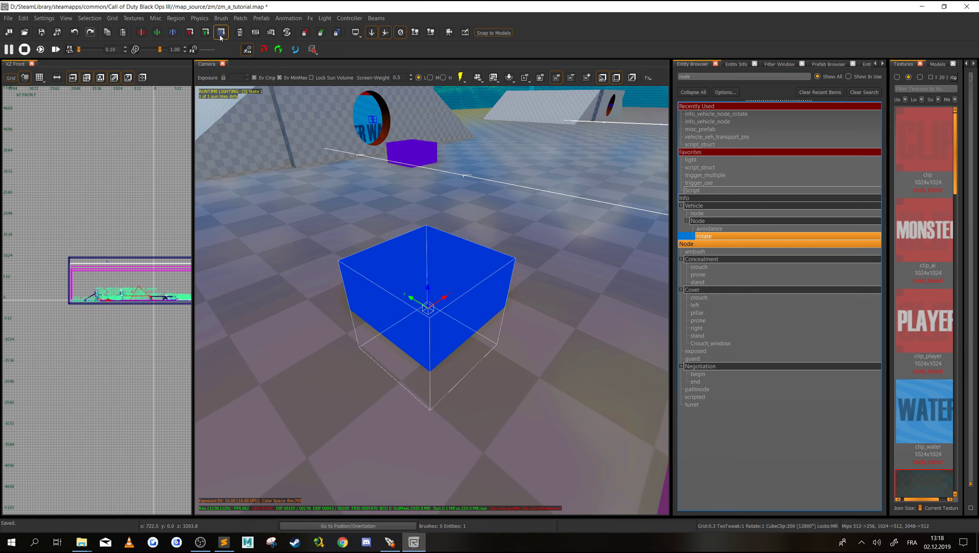
Connect the purple vehicle node on the floor to the blue rotate node, and deselect both nodes.
right_drag(387, 247, 572, 247)
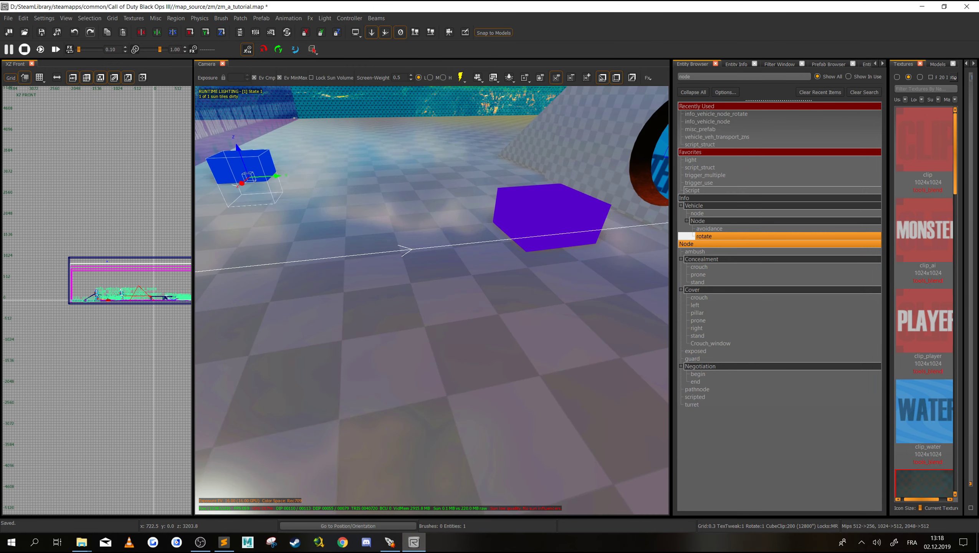
click(503, 212)
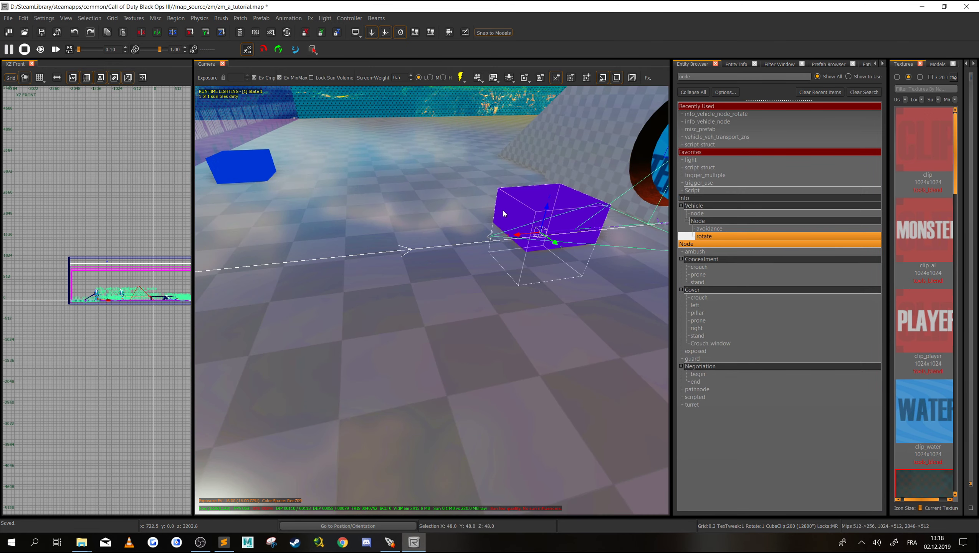
shift+click(253, 169)
key(w)
right_drag(371, 240, 453, 234)
key(Escape)
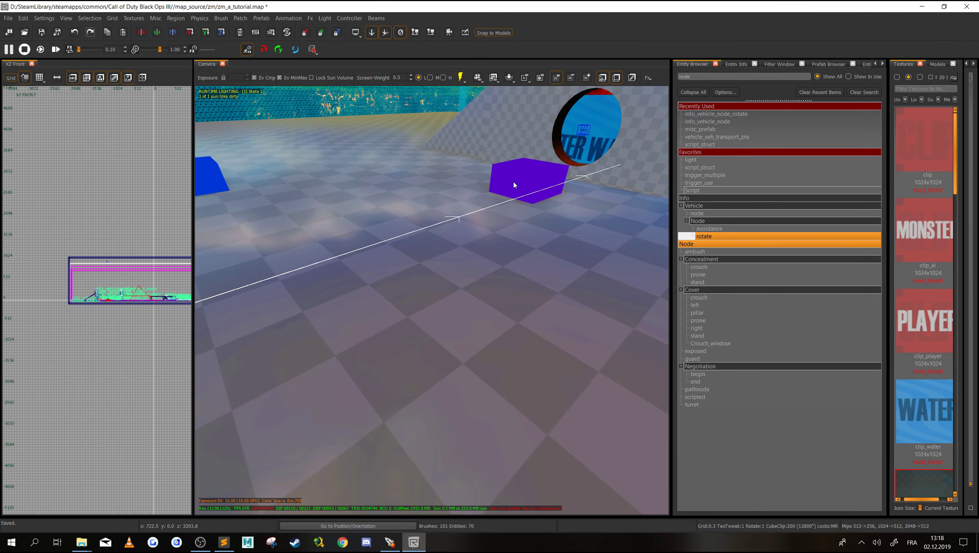
Move the purple floor node about 142.5 units farther out from the sewer pipe opening and deselect it.
click(514, 185)
drag(547, 200, 434, 278)
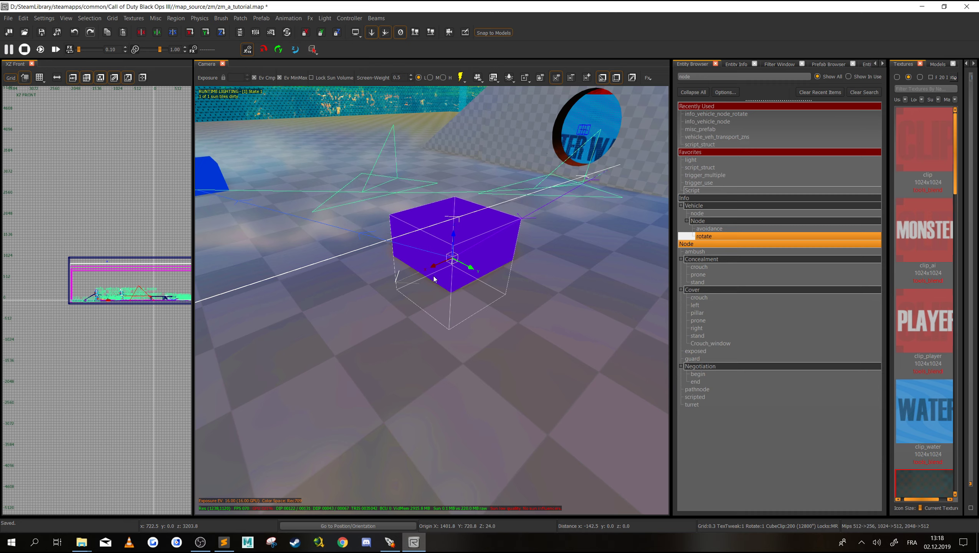
right_drag(435, 279, 309, 271)
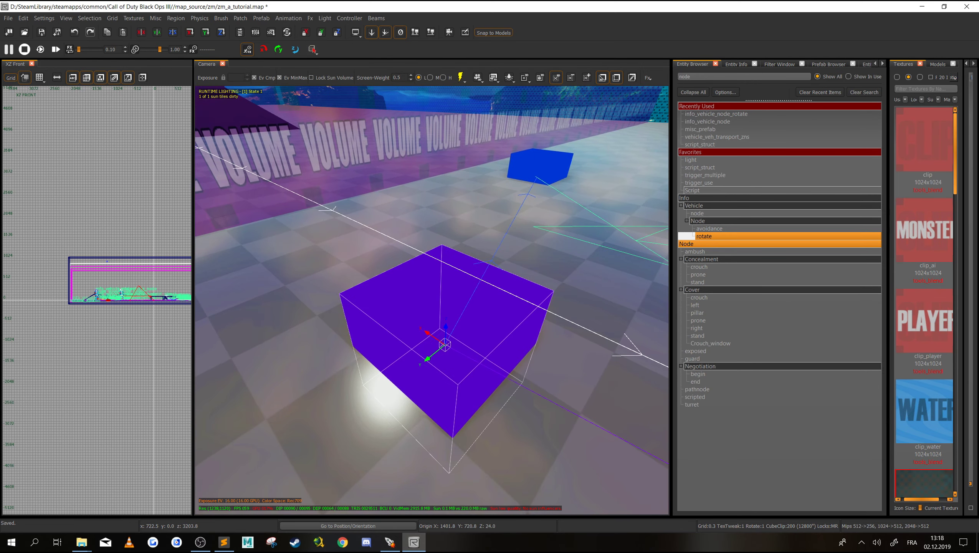
key(Escape)
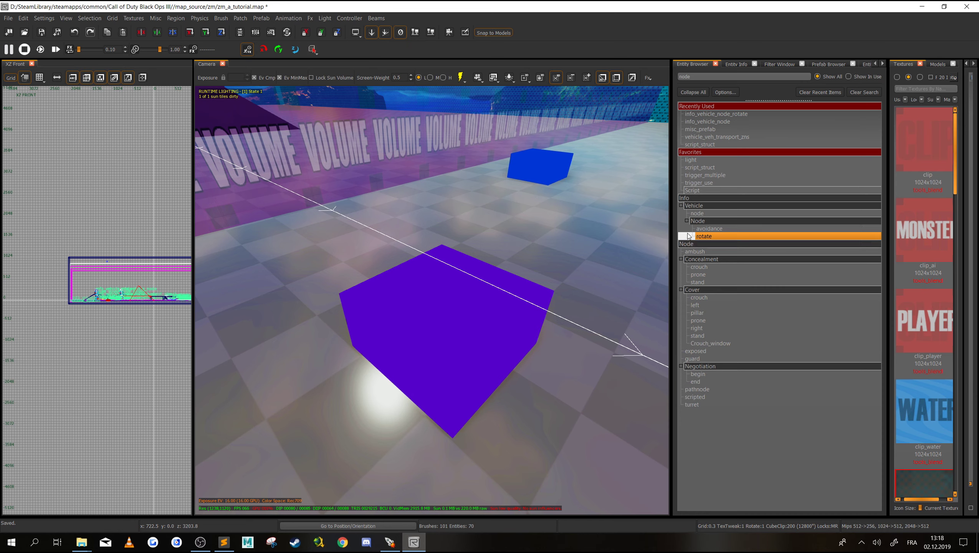
Place another info_vehicle_node on the floor in front of the opposite sewer opening and adjust its position.
drag(697, 213, 327, 199)
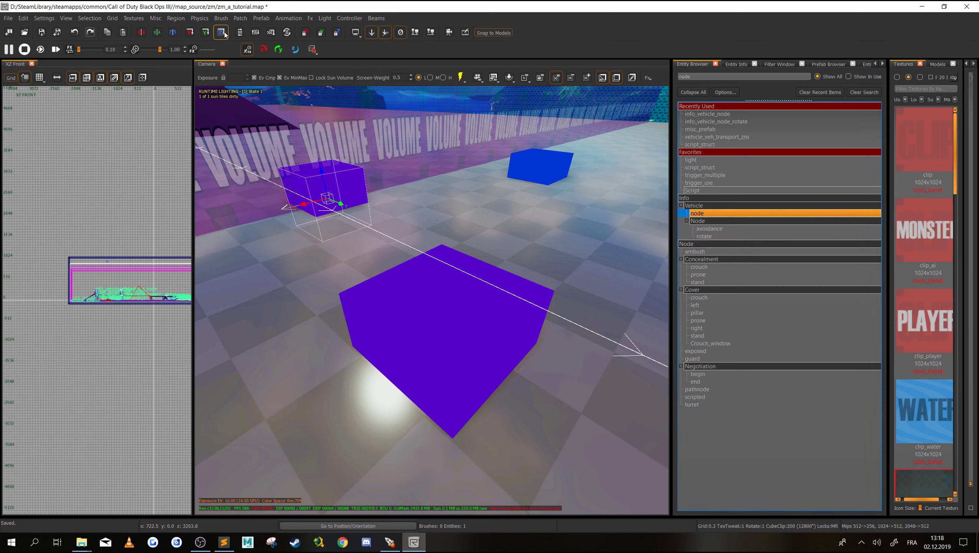
drag(314, 192, 223, 146)
right_drag(223, 146, 350, 203)
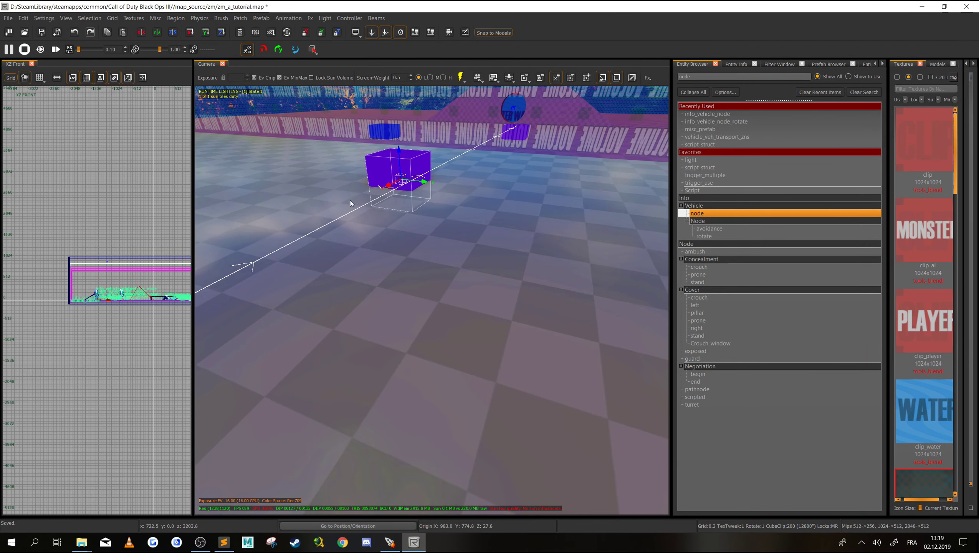
drag(423, 181, 333, 167)
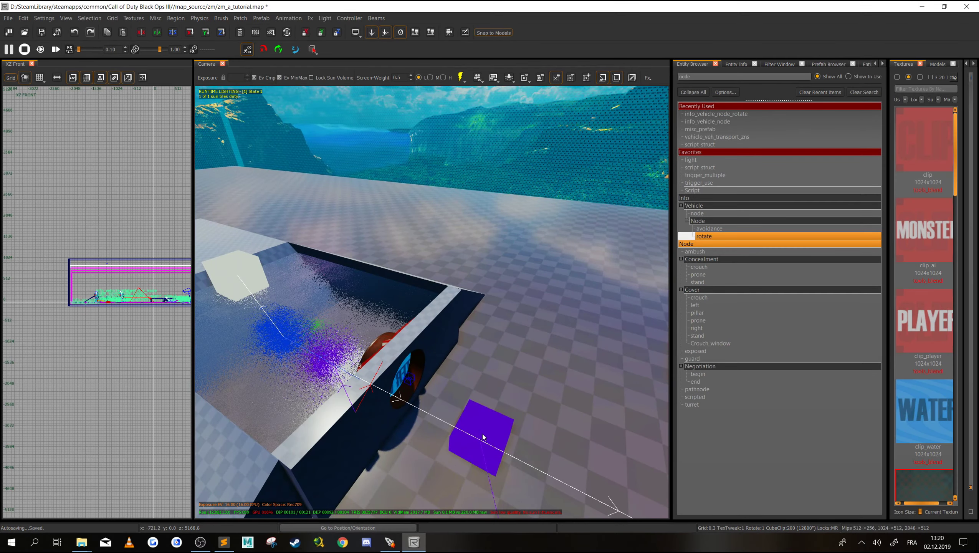
Examine the target and targetname values of the white vehicle node and the purple start node inside the opposite sewer.
shift+click(483, 437)
right_drag(446, 418, 395, 304)
key(Escape)
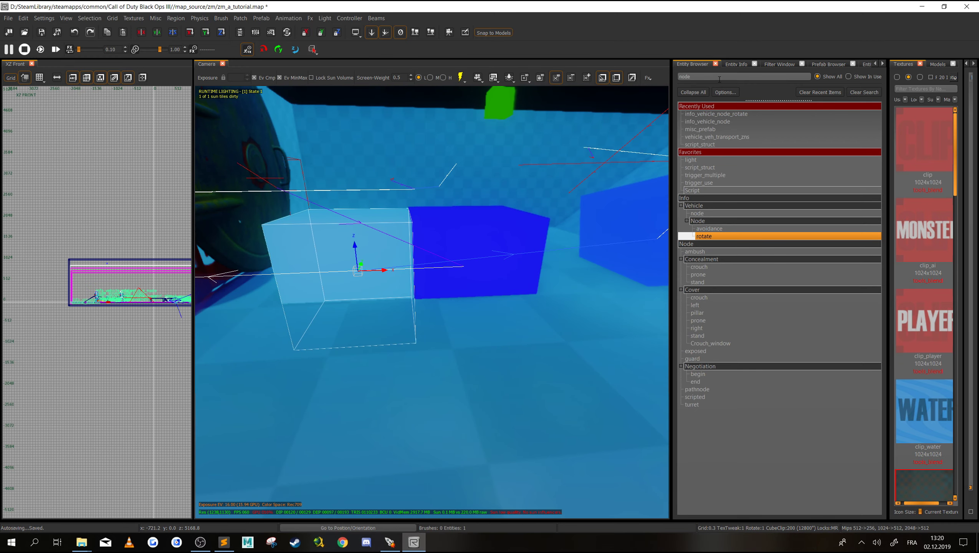
click(735, 64)
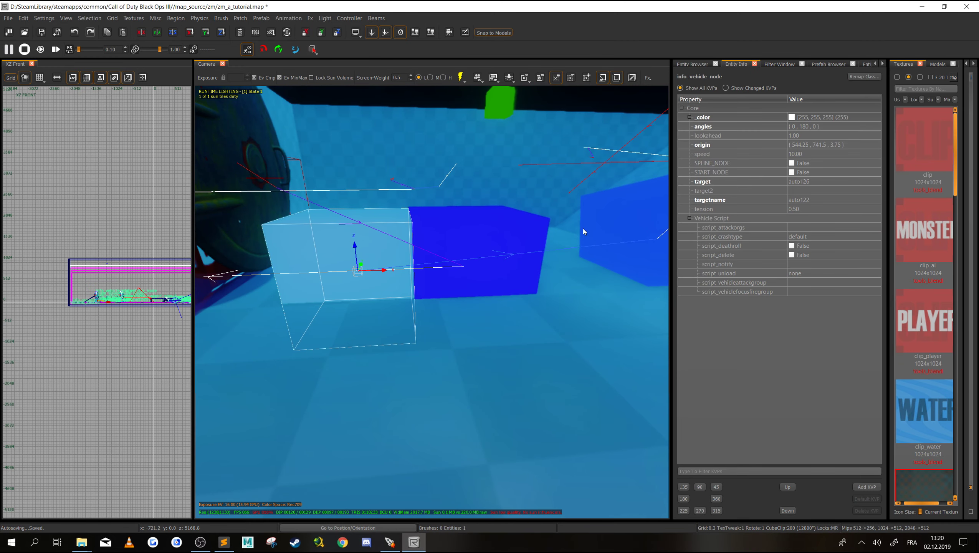
key(Escape)
right_drag(547, 238, 452, 243)
shift+click(371, 236)
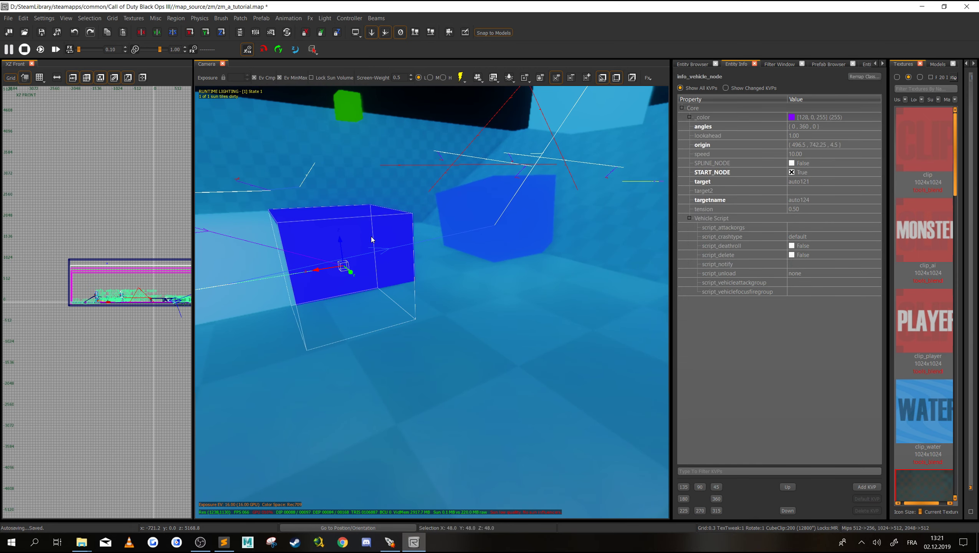
key(Escape)
shift+click(258, 246)
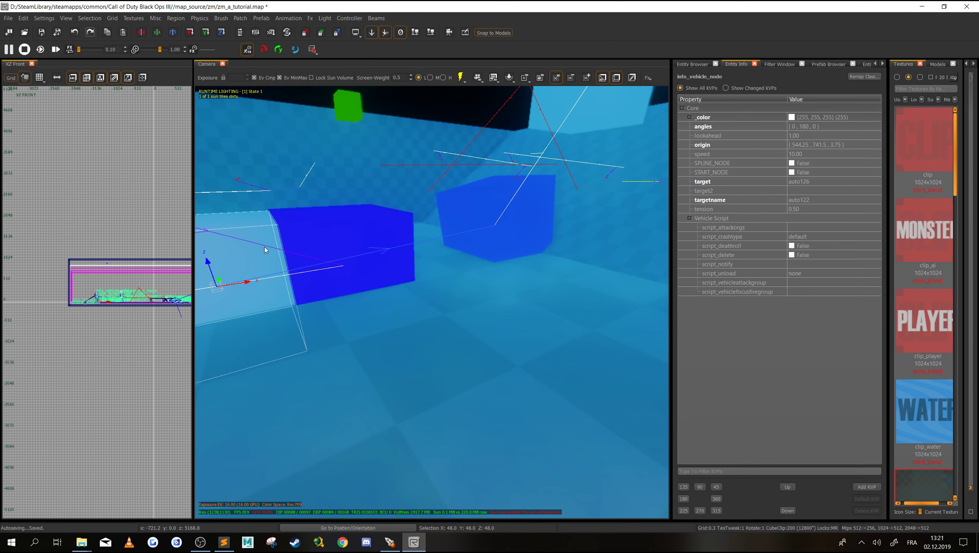
Examine the remaining linked path nodes of the sewer, including the key values of the white last node above the pipe.
mouse_move(378, 283)
right_down()
mouse_move(372, 274)
mouse_move(469, 217)
mouse_move(444, 232)
mouse_move(447, 273)
mouse_move(441, 267)
mouse_move(433, 279)
mouse_move(437, 271)
mouse_move(470, 289)
mouse_move(462, 296)
mouse_move(457, 287)
mouse_move(455, 302)
mouse_move(471, 292)
mouse_move(478, 304)
mouse_move(471, 293)
right_up()
key(Escape)
shift+click(465, 223)
shift+click(447, 274)
shift+click(447, 273)
key(Escape)
click(448, 298)
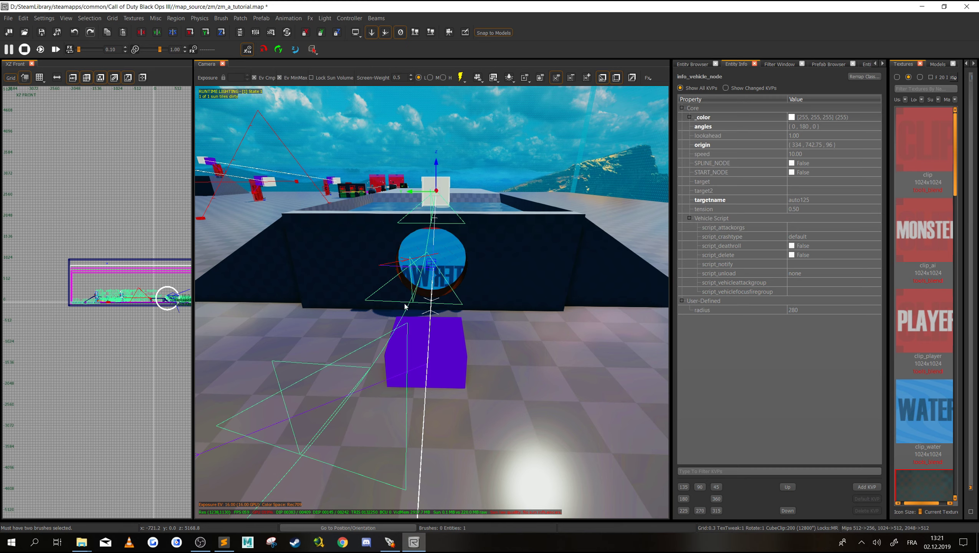
Move the purple vehicle node in front of the pipe sideways, out of line with the opening, and deselect it.
click(415, 343)
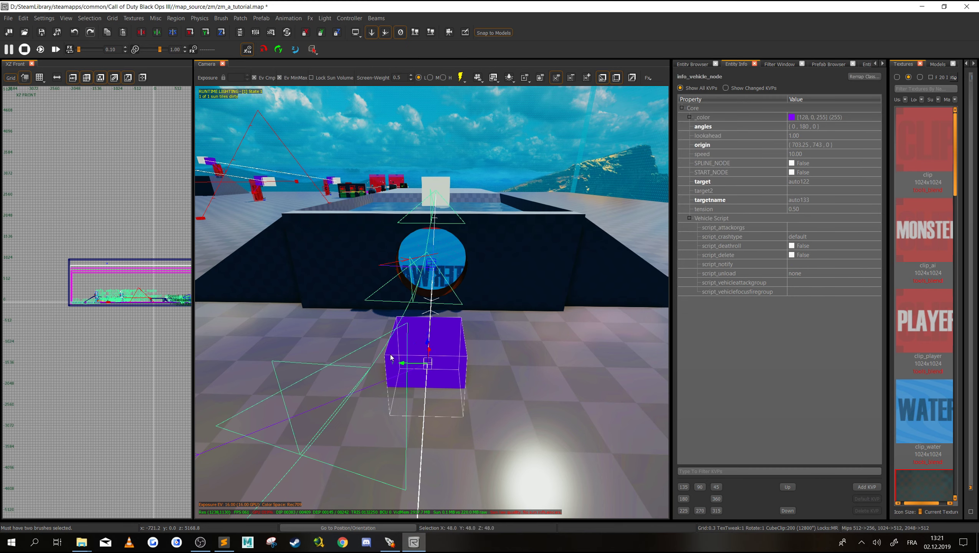
drag(399, 364, 546, 390)
right_drag(498, 384, 488, 407)
key(Escape)
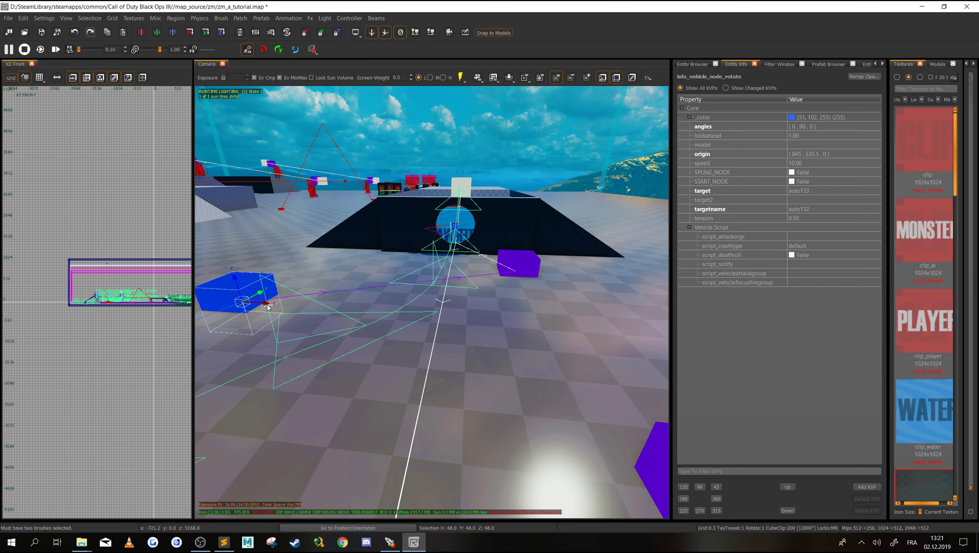
Shift the blue rotate node slightly toward the path line, deselect it, and save the map.
drag(267, 307, 301, 309)
key(Escape)
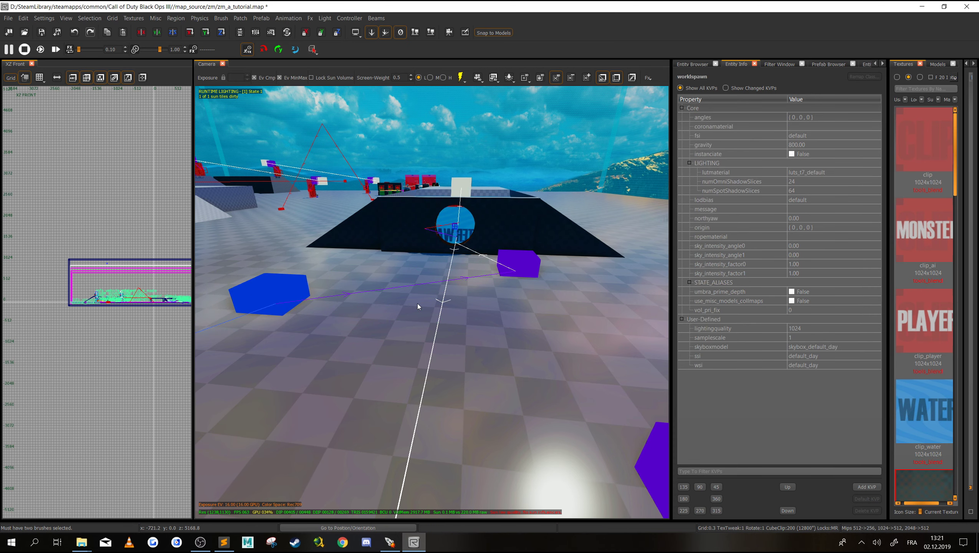
key(ctrl+s)
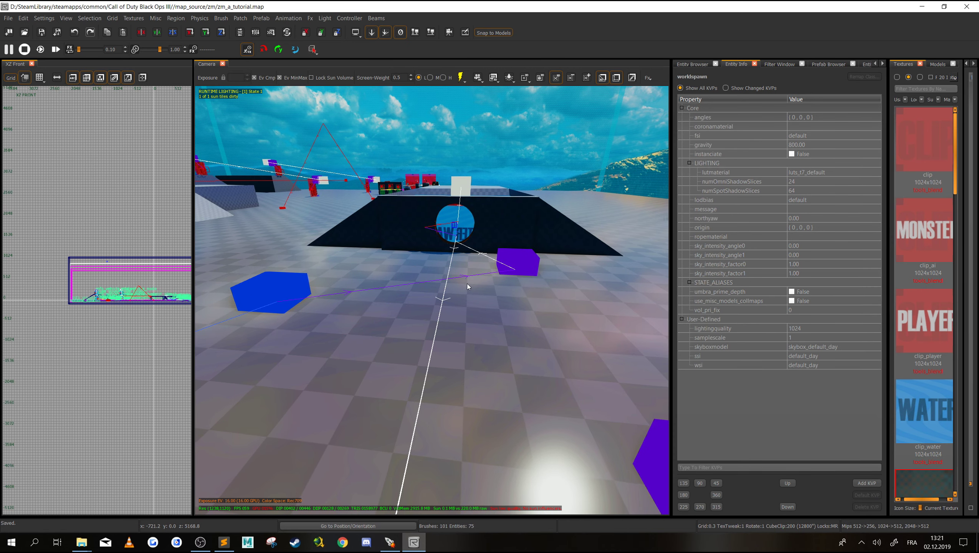
mouse_move(480, 271)
right_down()
mouse_move(461, 290)
mouse_move(460, 277)
mouse_move(494, 277)
right_up()
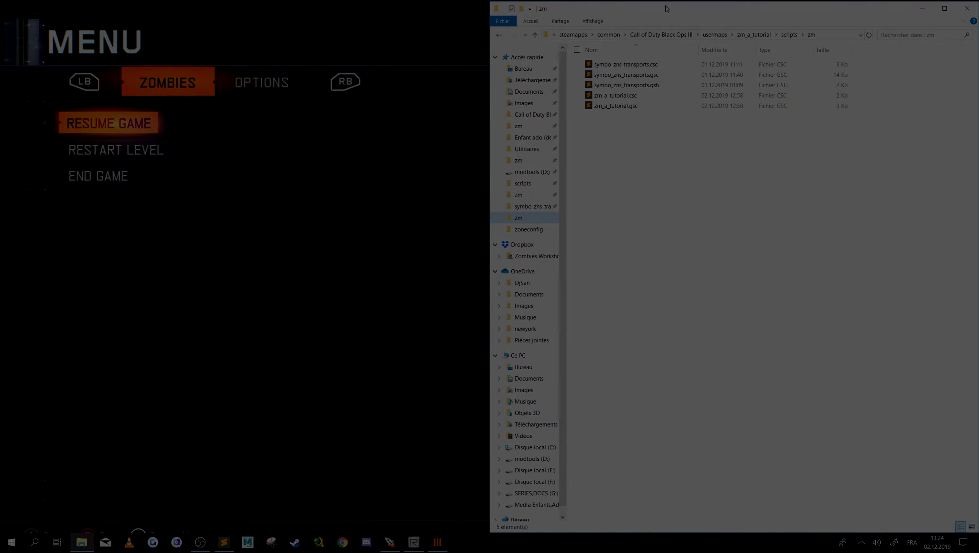
Open symbo_zns_transports.gsh from the zm scripts folder in Sublime Text and review the default transport settings such as SEWER_COST.
drag(667, 8, 353, 8)
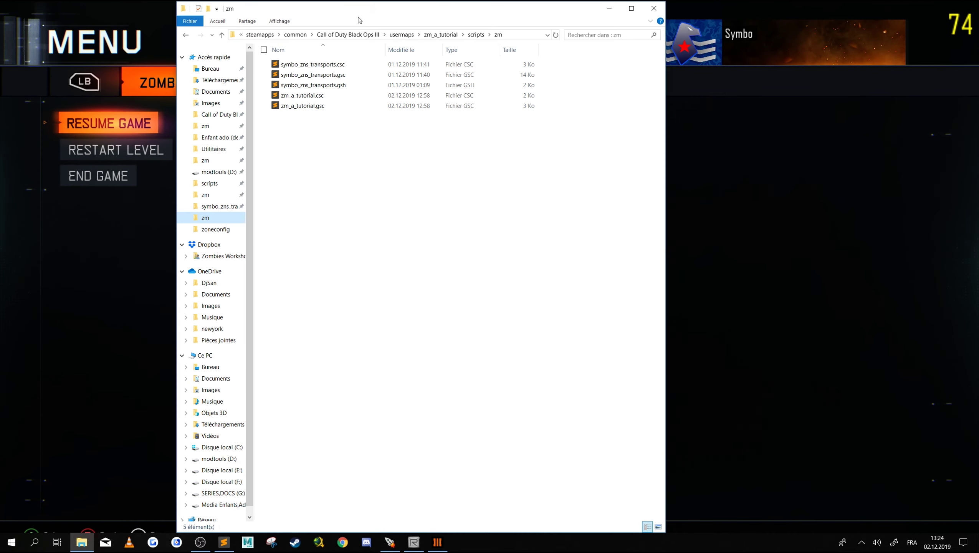
double_click(363, 86)
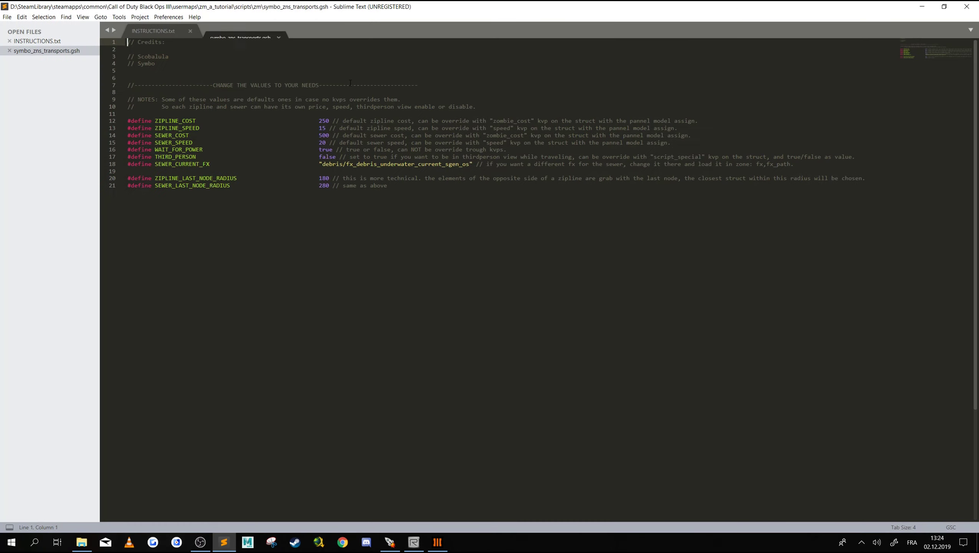
double_click(351, 4)
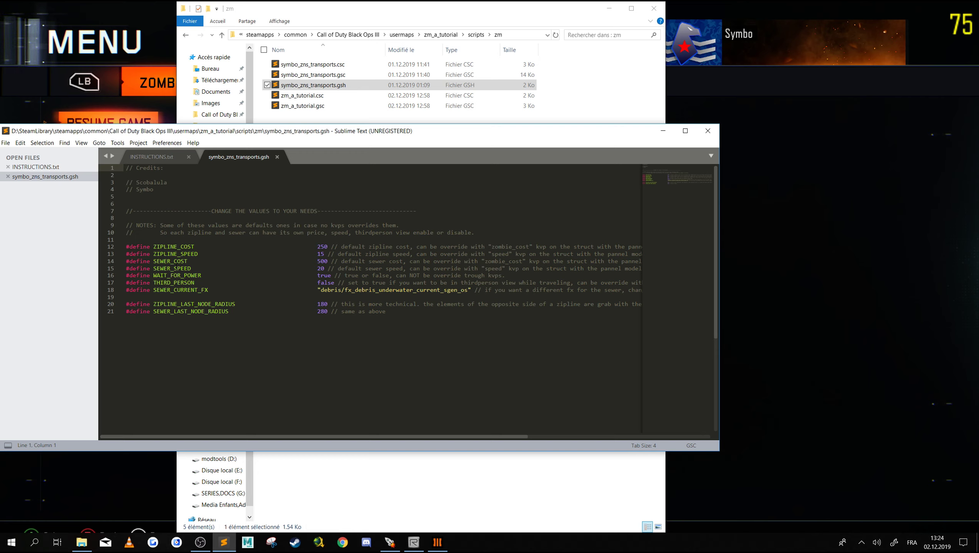
double_click(187, 261)
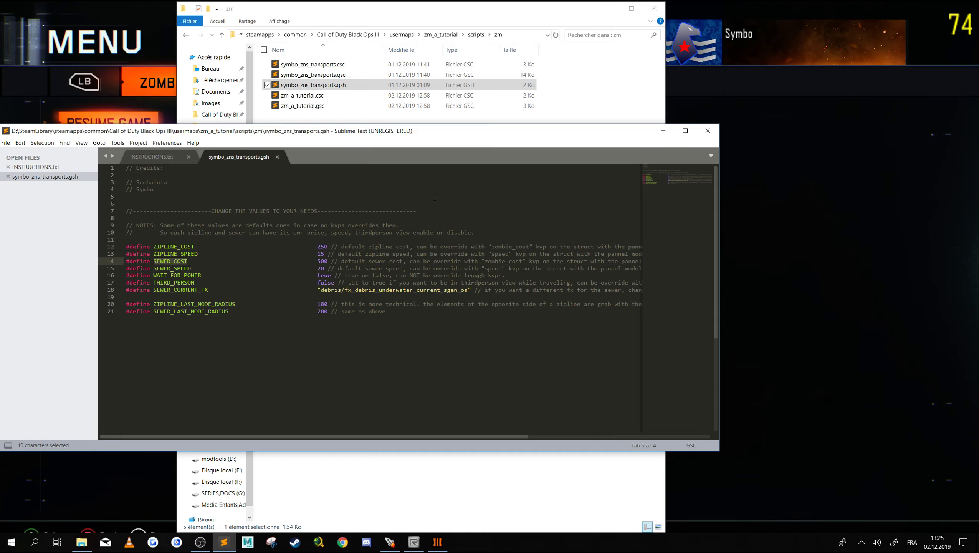
key(alt+Tab)
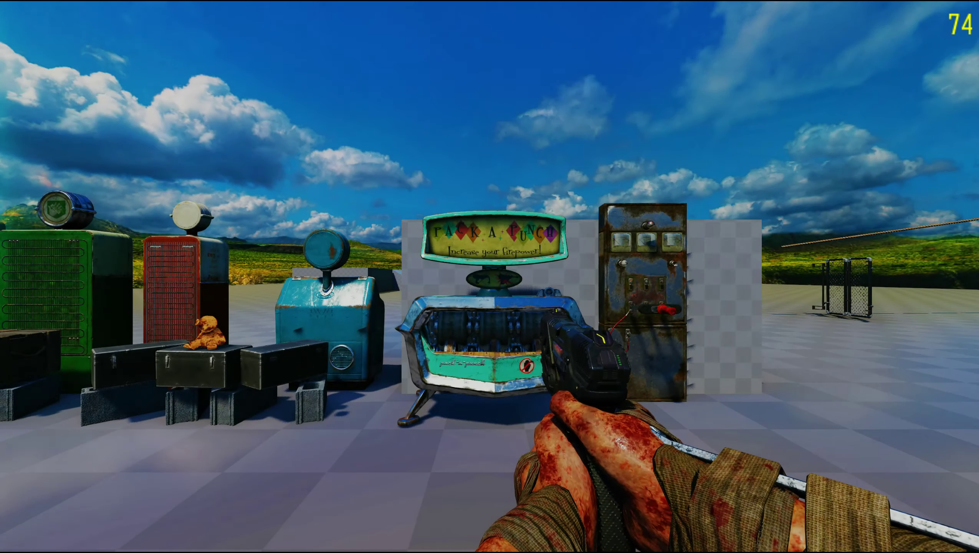
key(shift+w)
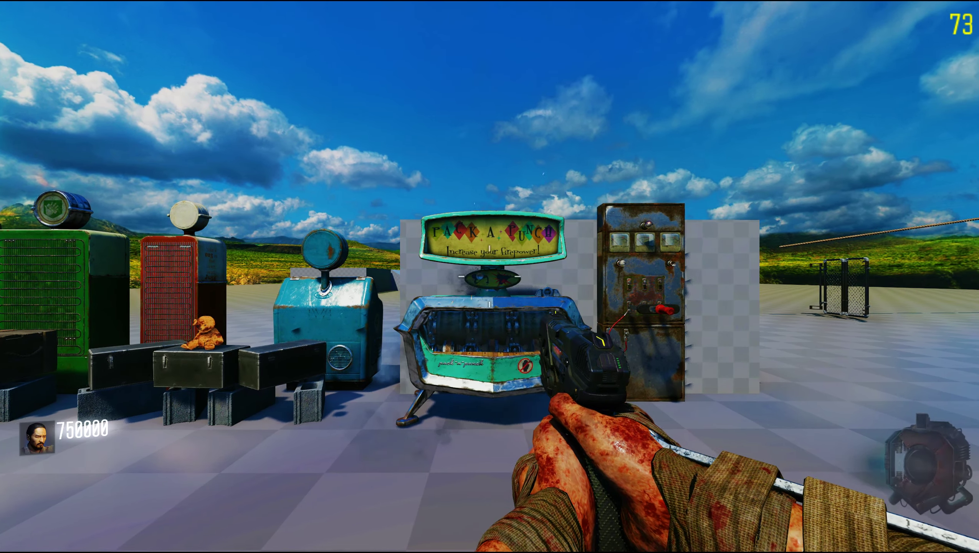
key(w)
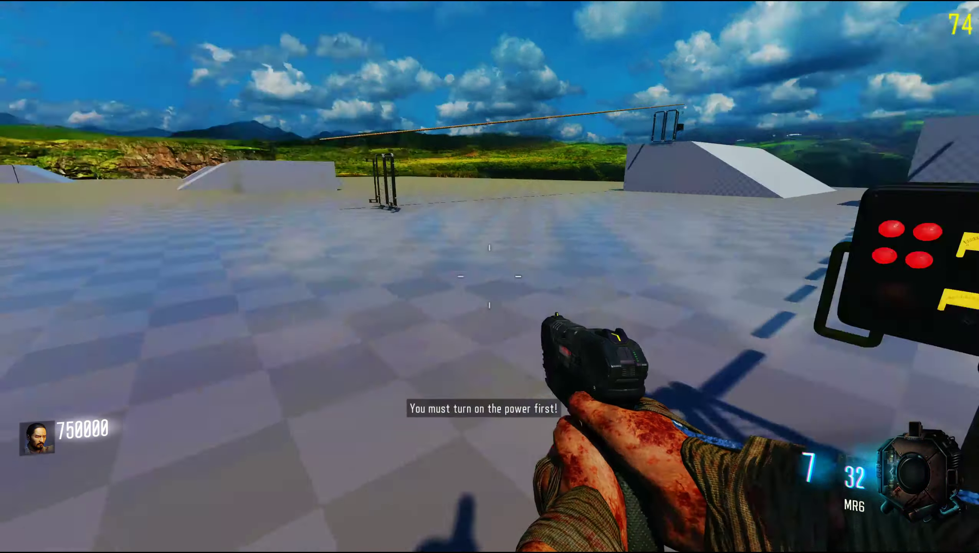
key(shift+w)
key(x)
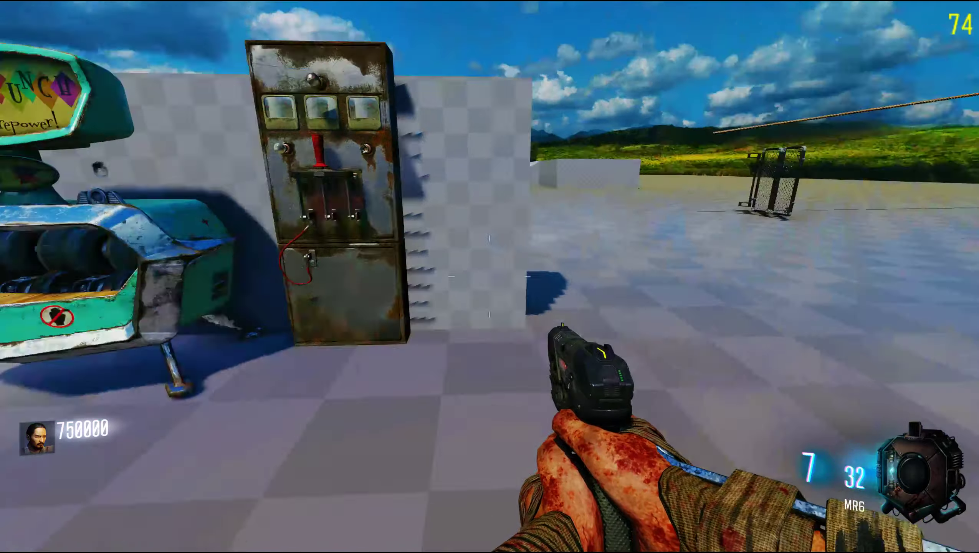
key(w)
key(w)
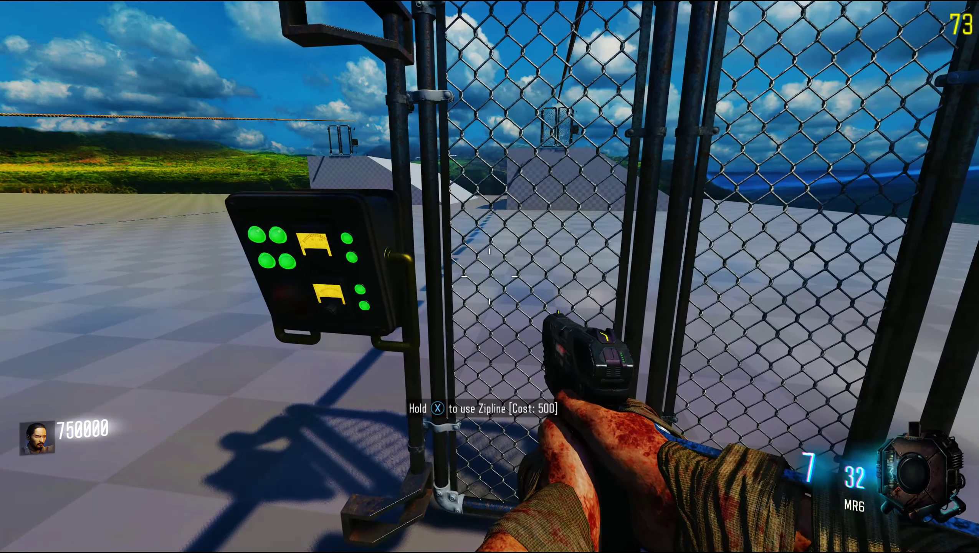
key(x)
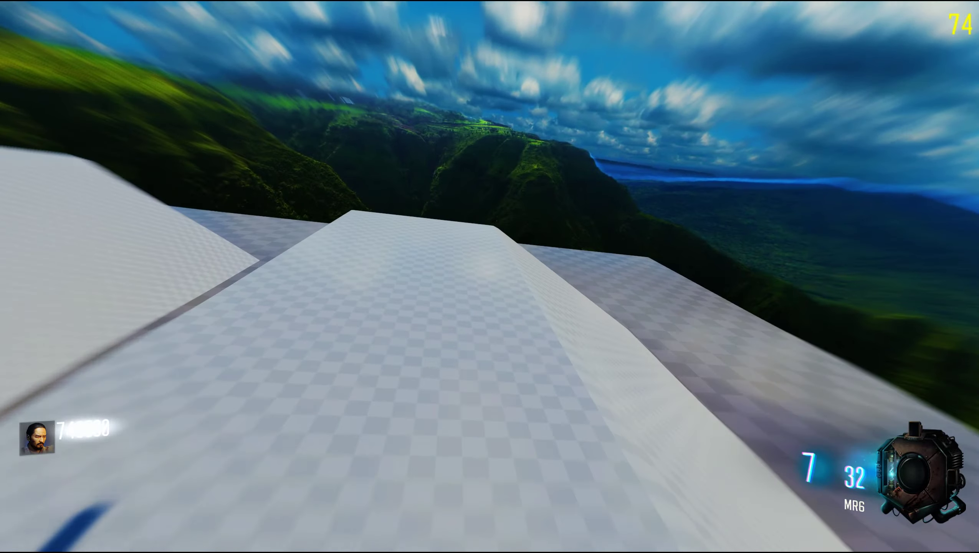
key(w)
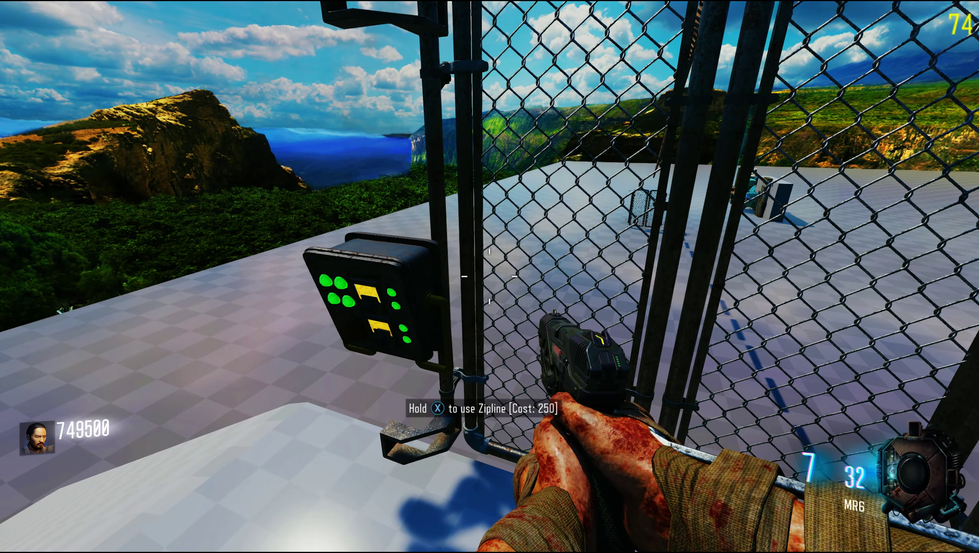
key(f)
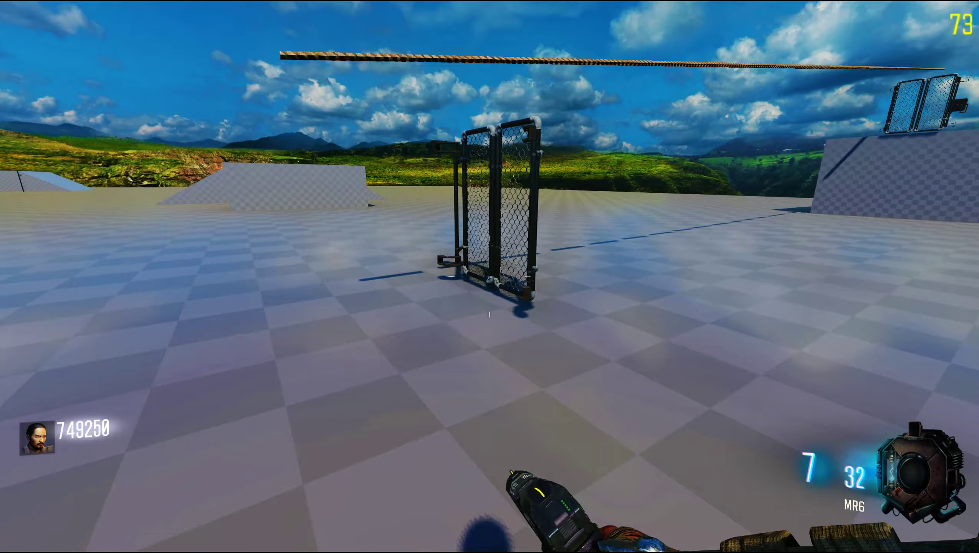
key(w)
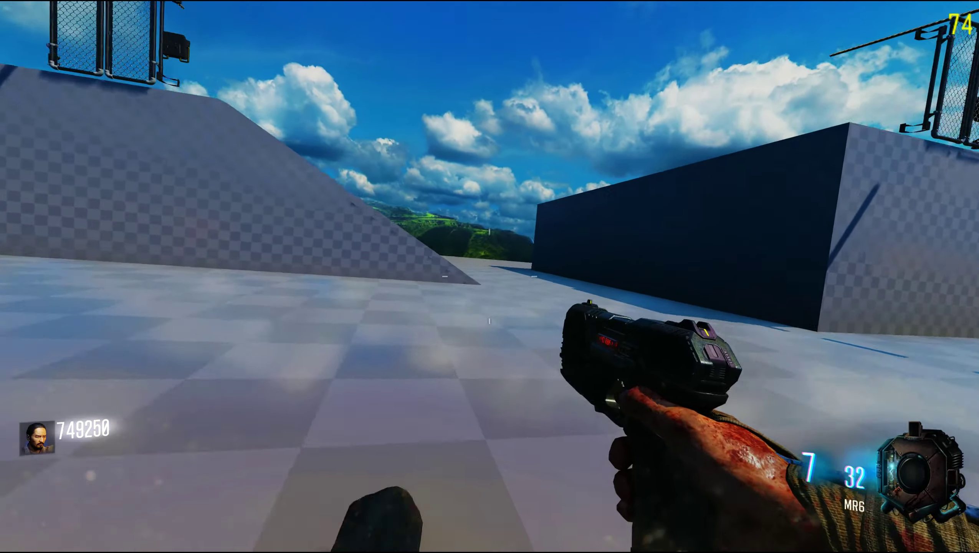
key(w)
key(c)
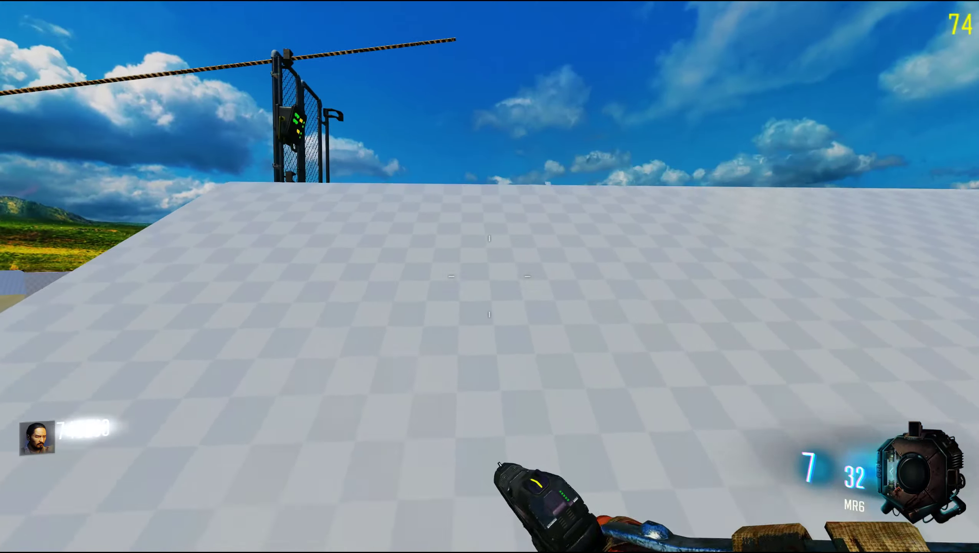
key(w)
key(f)
key(w)
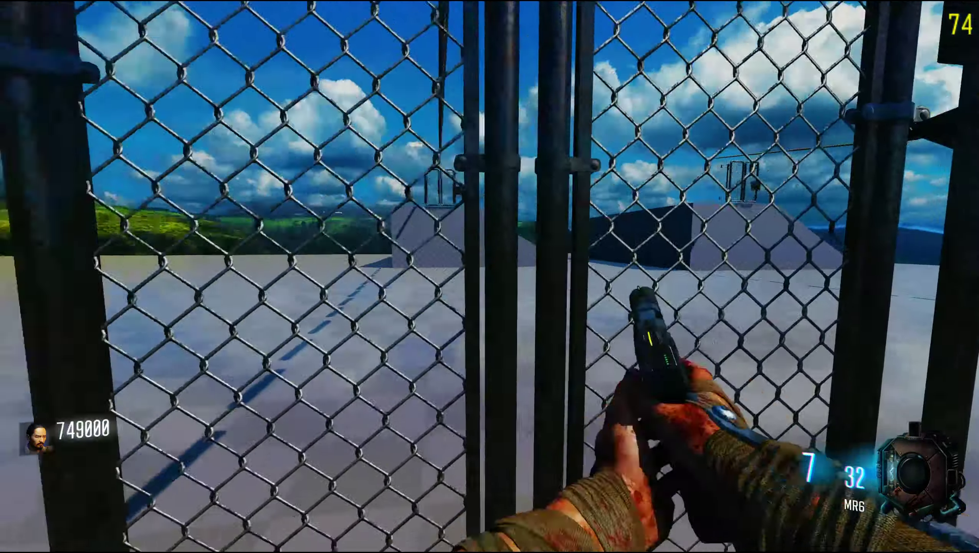
key(w)
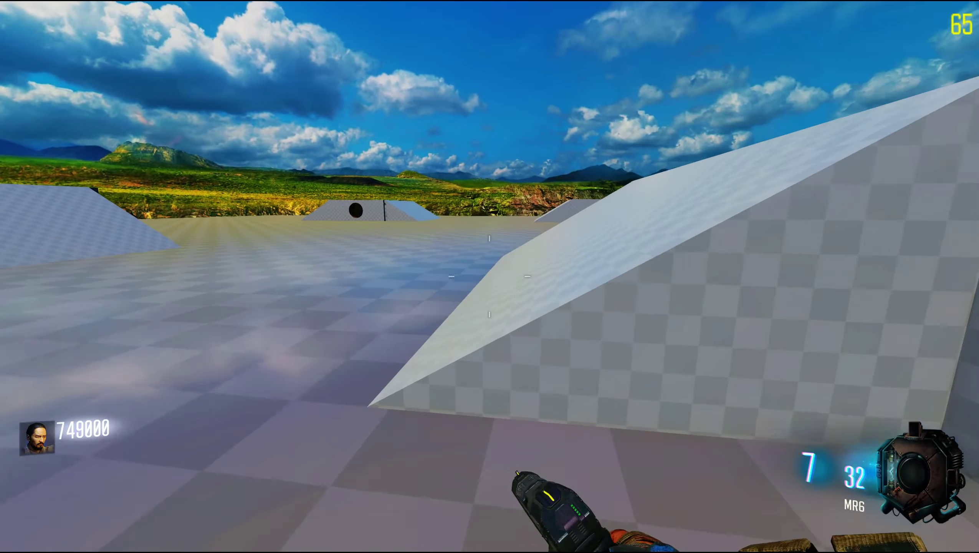
key(w)
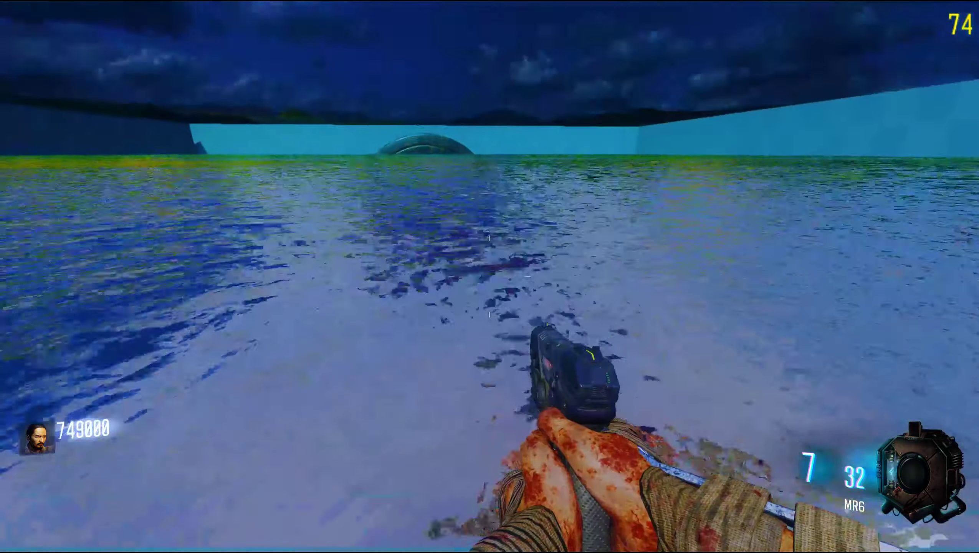
key(w)
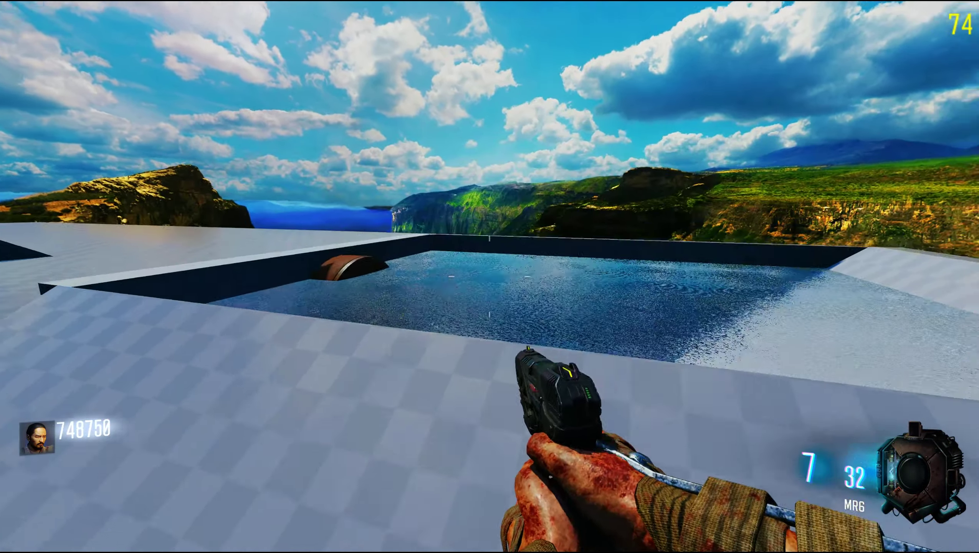
key(w)
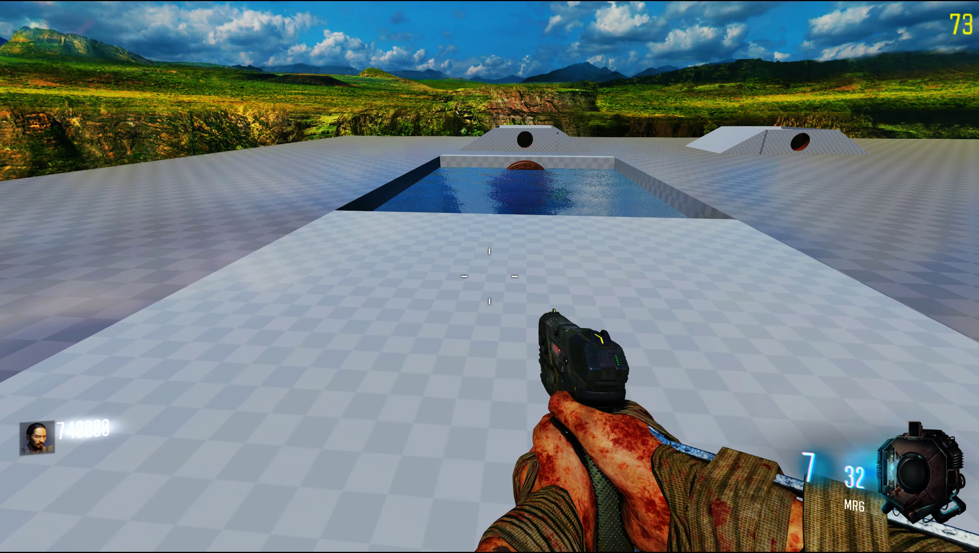
key(shift+w)
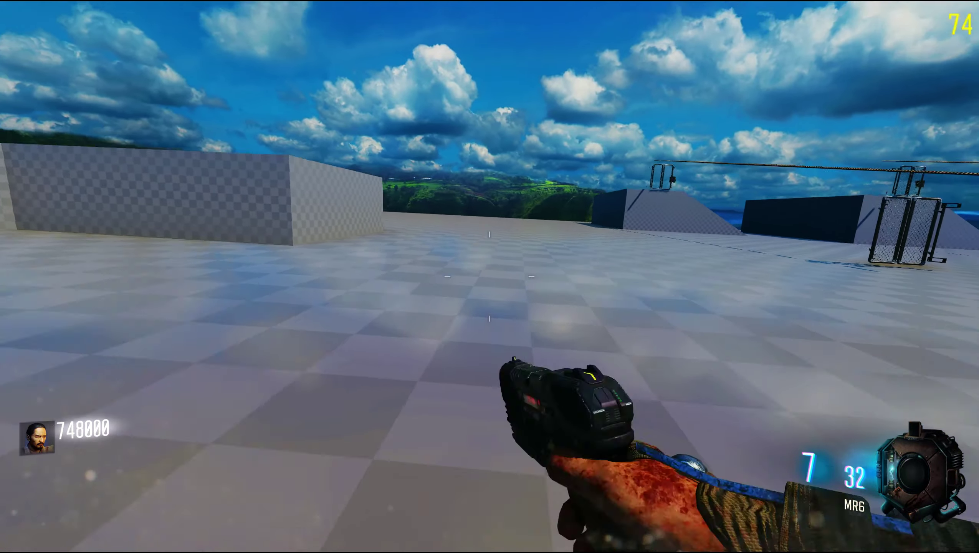
key(c)
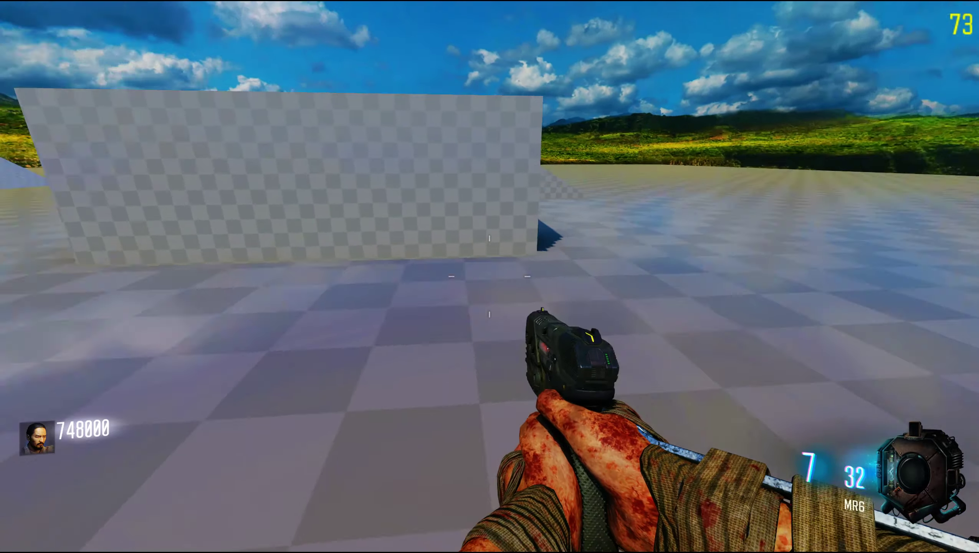